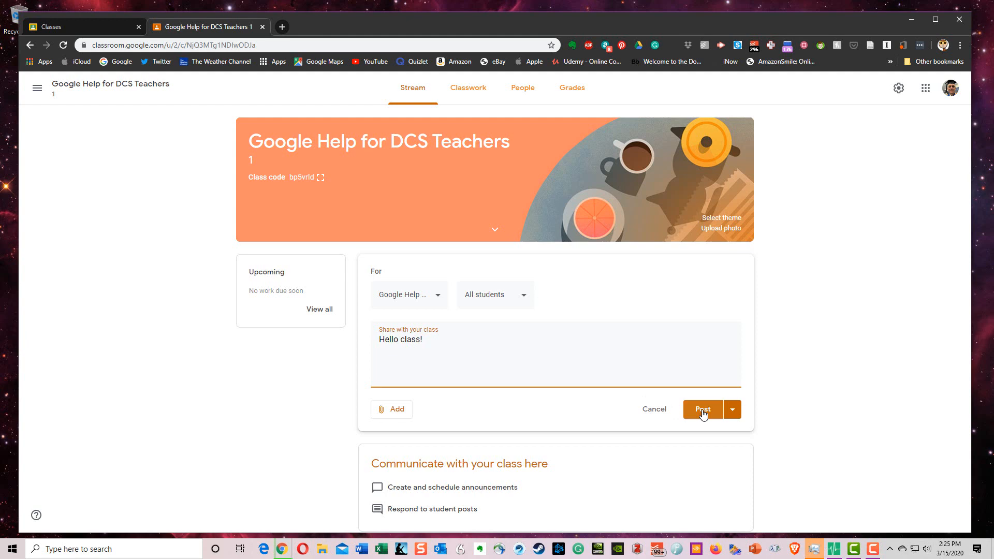
# Step: Post the "Hello class!" announcement to all students in the class stream
pyautogui.click(704, 412)
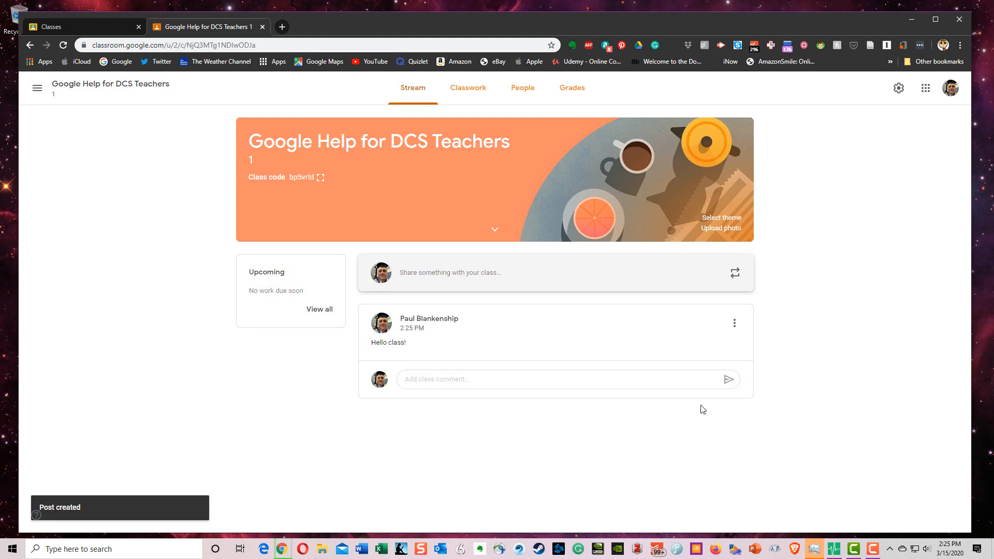
# Step: Add a classwork topic named "Google Classroom"
pyautogui.click(470, 95)
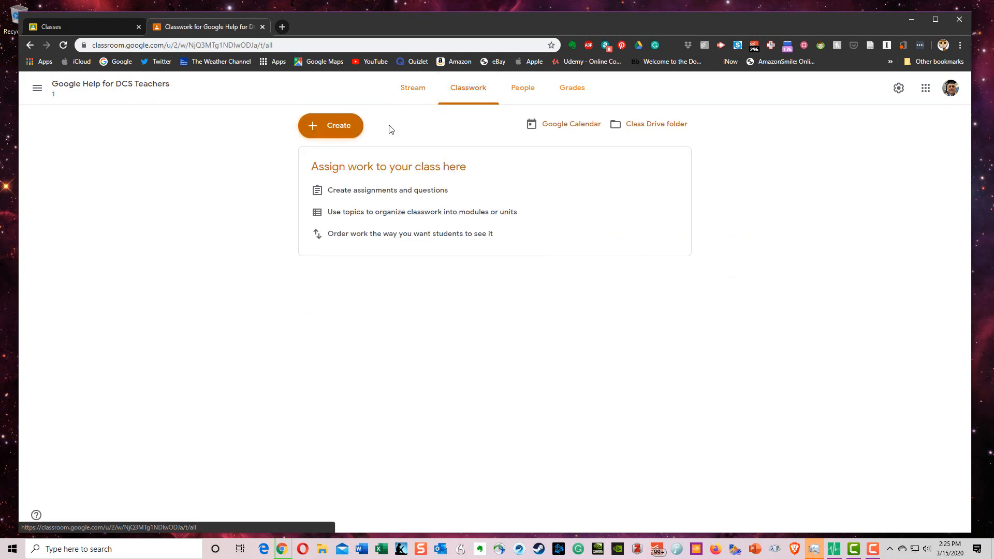
pyautogui.click(343, 131)
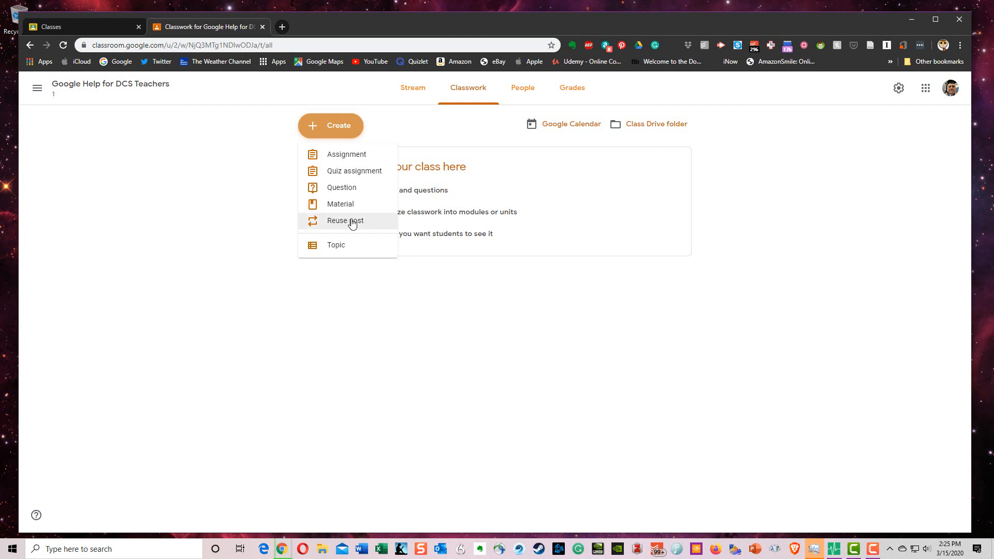
pyautogui.click(347, 245)
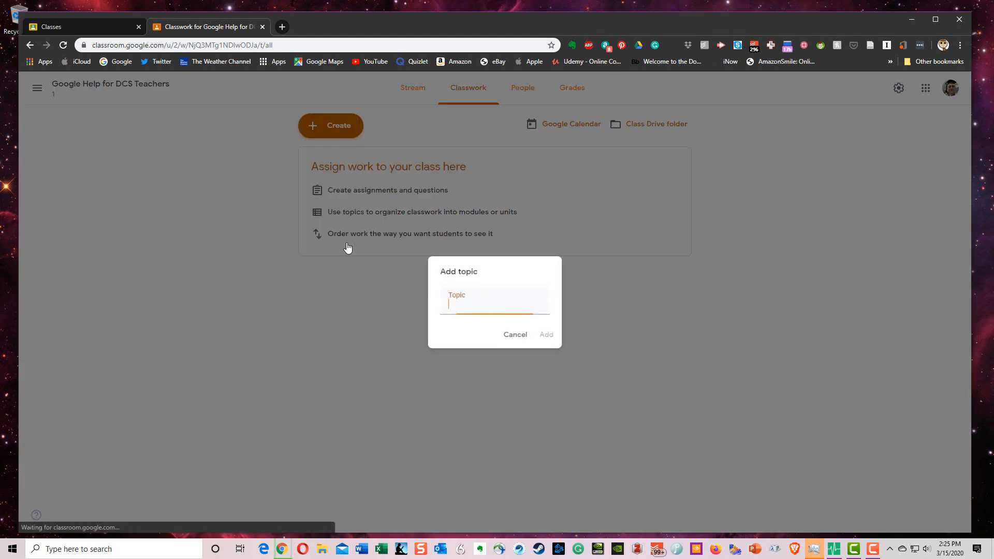
pyautogui.write('Google ')
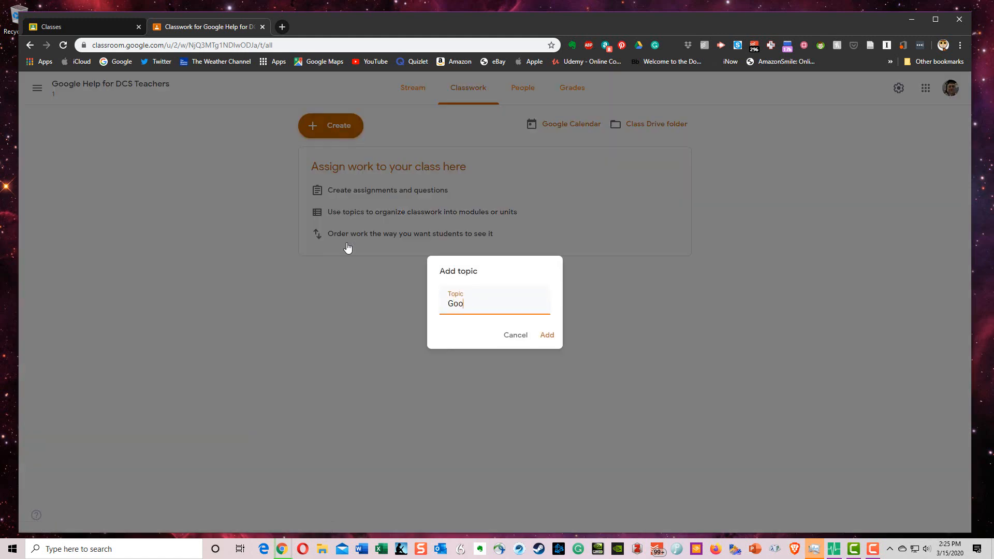
pyautogui.write('Classroom')
pyautogui.click(543, 338)
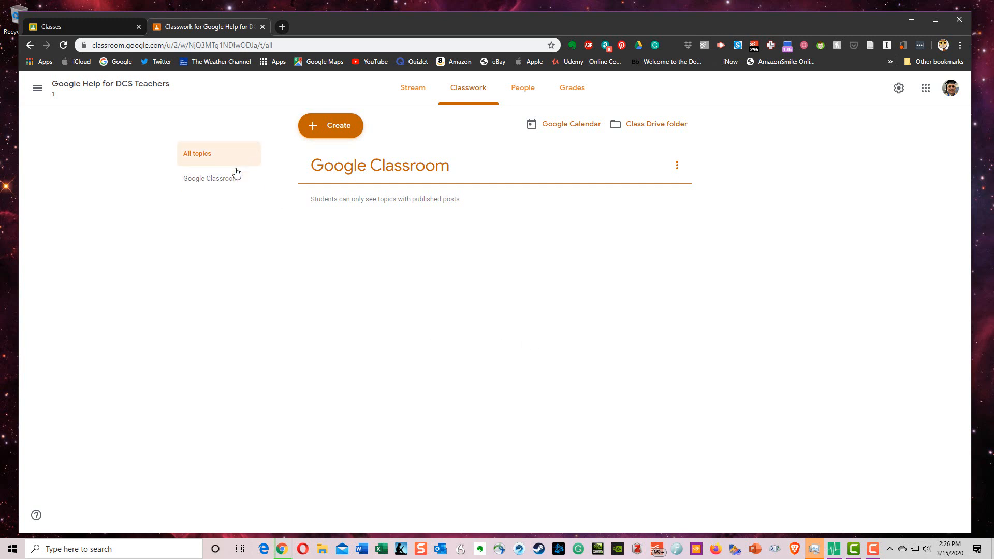
# Step: Create a new classwork assignment titled "Explain Google Classroom"
pyautogui.click(340, 127)
pyautogui.click(340, 155)
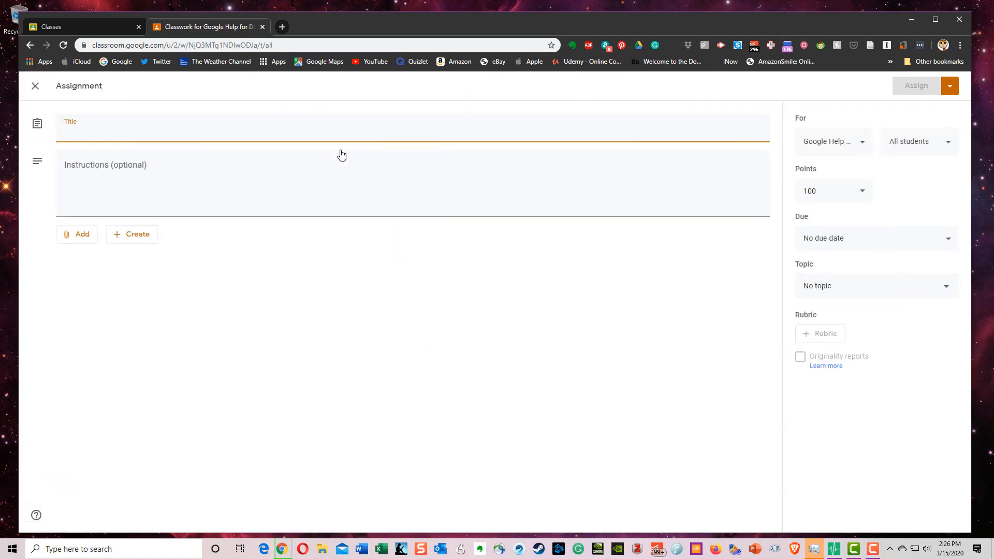
pyautogui.write('Explain g')
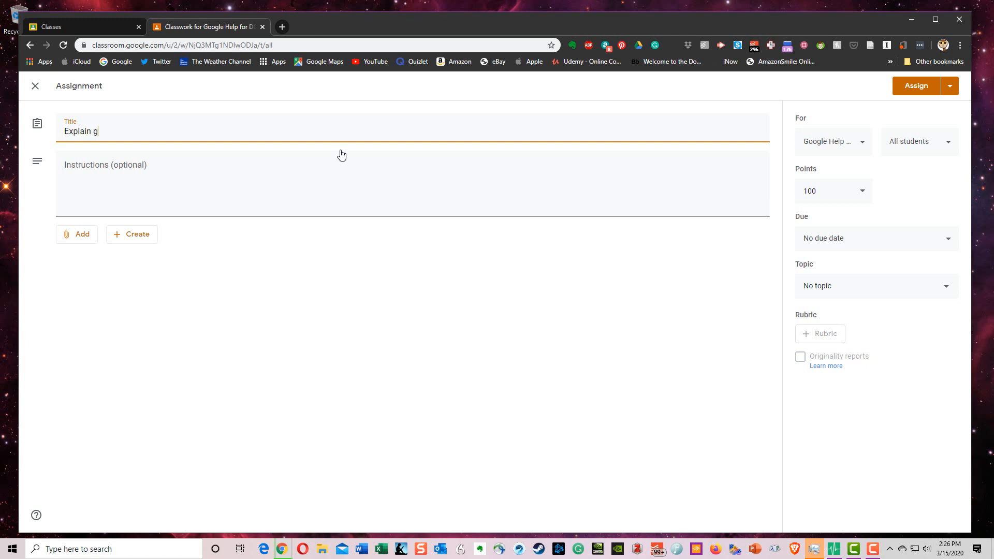
pyautogui.write('oogle')
pyautogui.press('BackSpace')
pyautogui.press('BackSpace')
pyautogui.press('BackSpace')
pyautogui.press('BackSpace')
pyautogui.press('BackSpace')
pyautogui.press('BackSpace')
pyautogui.press('BackSpace')
pyautogui.write('Google Classroom')
# Step: Enter the assignment instructions "Write a five-sentence paragraph explaining Google Classroom."
pyautogui.click(332, 181)
pyautogui.write('Write')
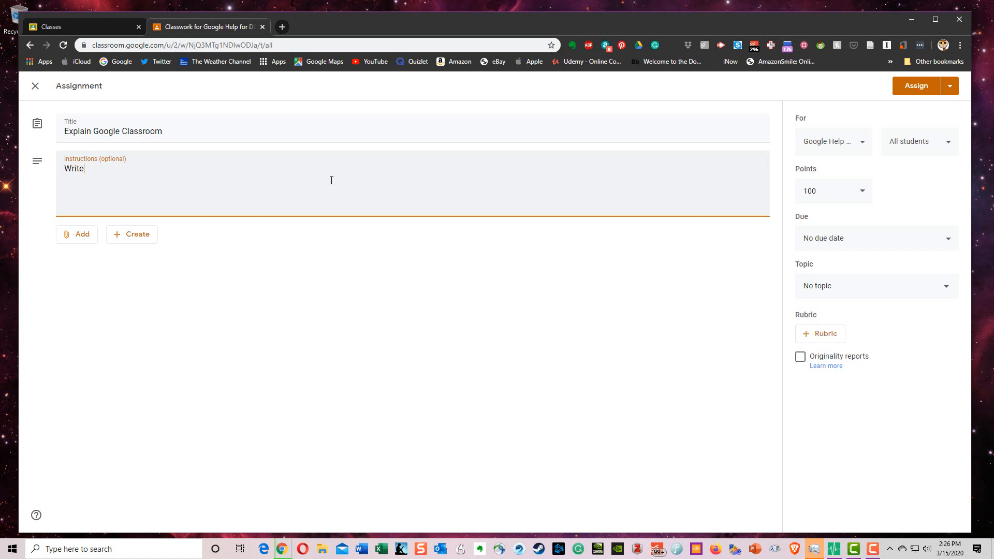
pyautogui.write(' a five-sentence paragraph explaining ')
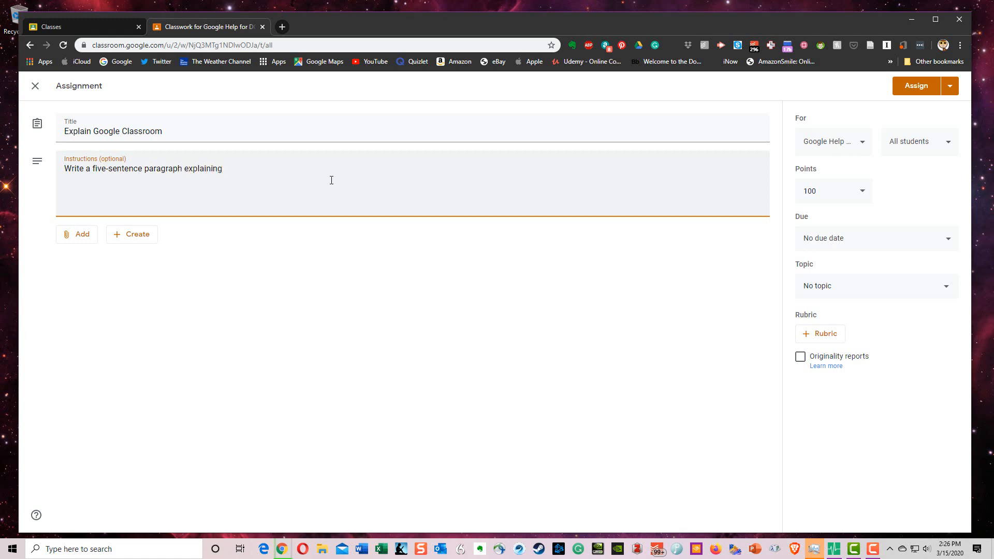
pyautogui.write('Google Classroom.')
pyautogui.click(73, 239)
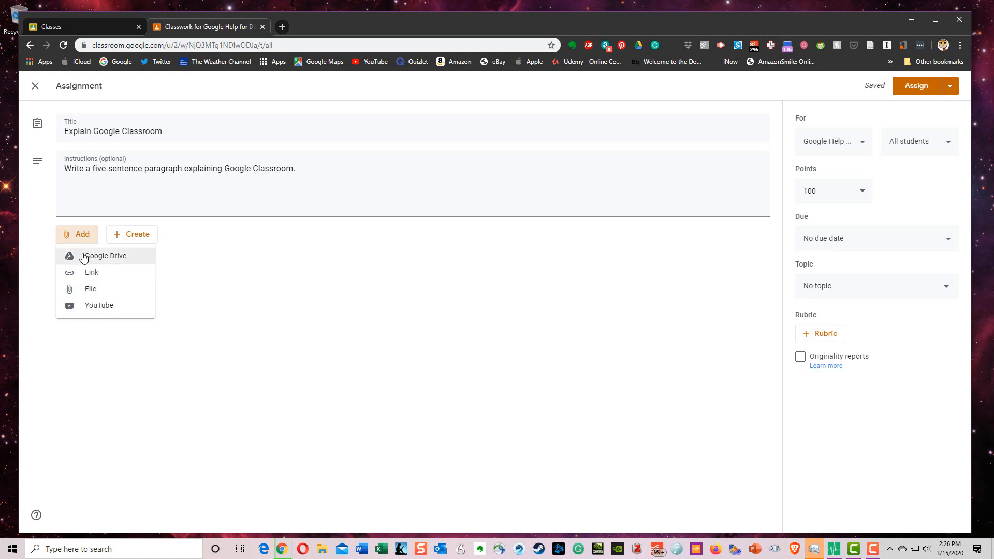
pyautogui.click(191, 283)
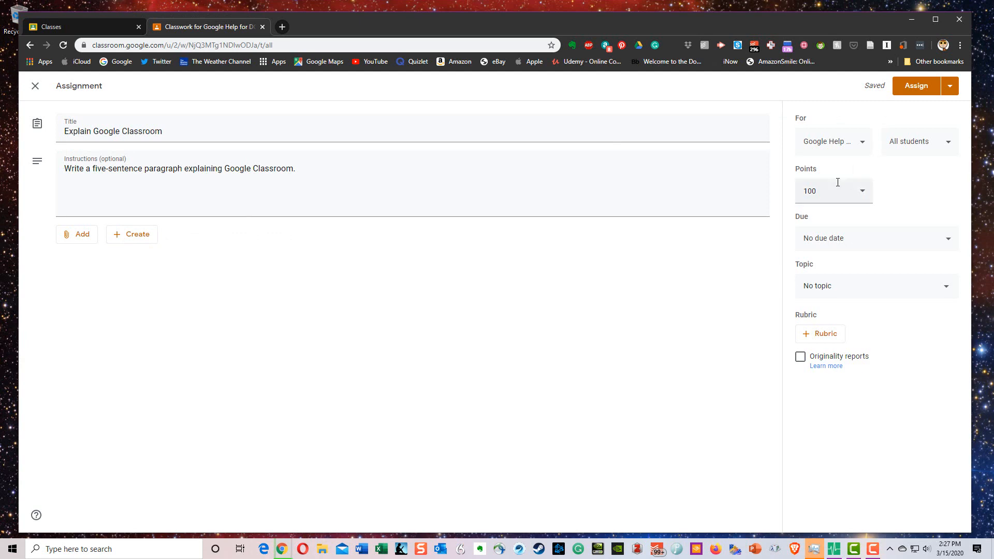
# Step: Make the assignment ungraded and set its due date to Mar 18, 2020 at 11:59 PM
pyautogui.click(865, 193)
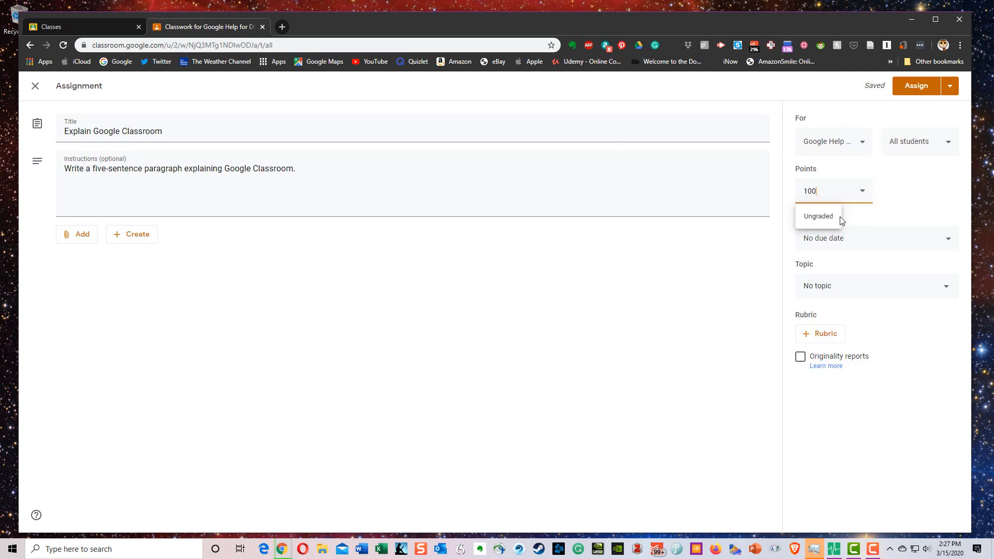
pyautogui.click(838, 221)
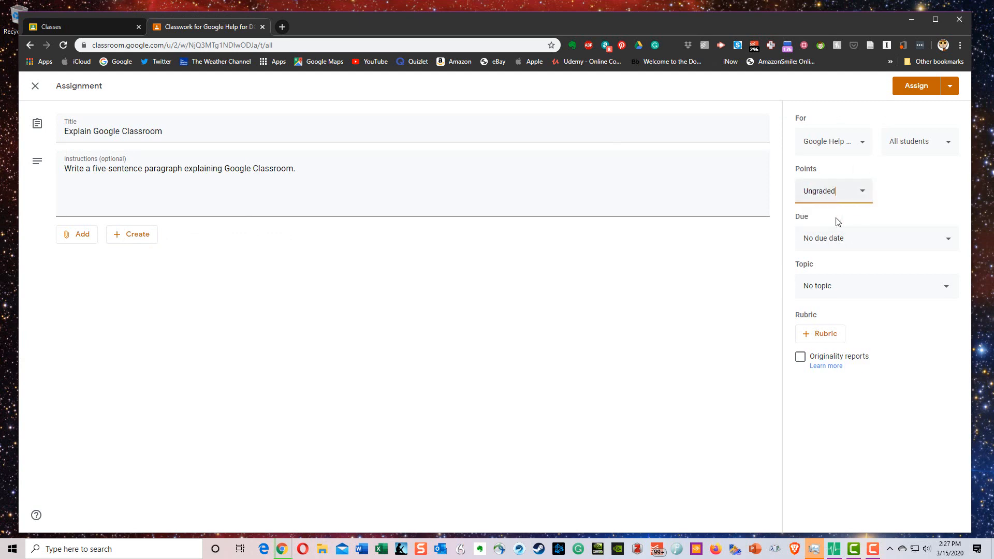
pyautogui.click(929, 246)
pyautogui.click(907, 288)
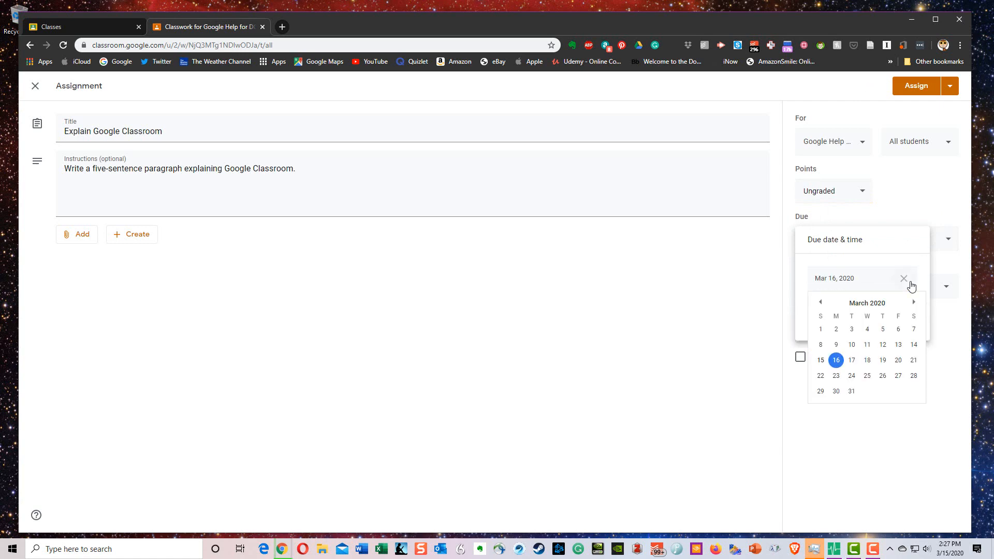
pyautogui.click(870, 362)
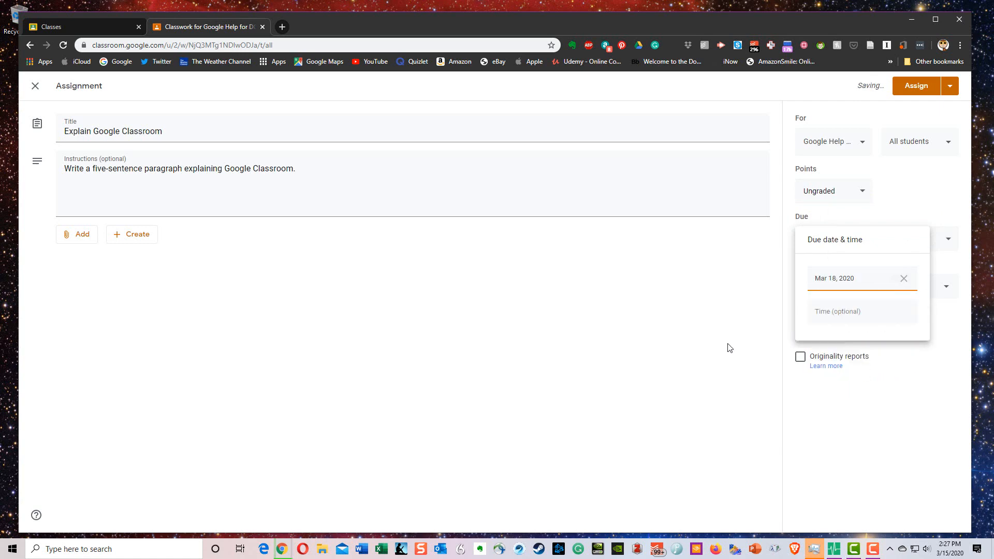
pyautogui.click(834, 314)
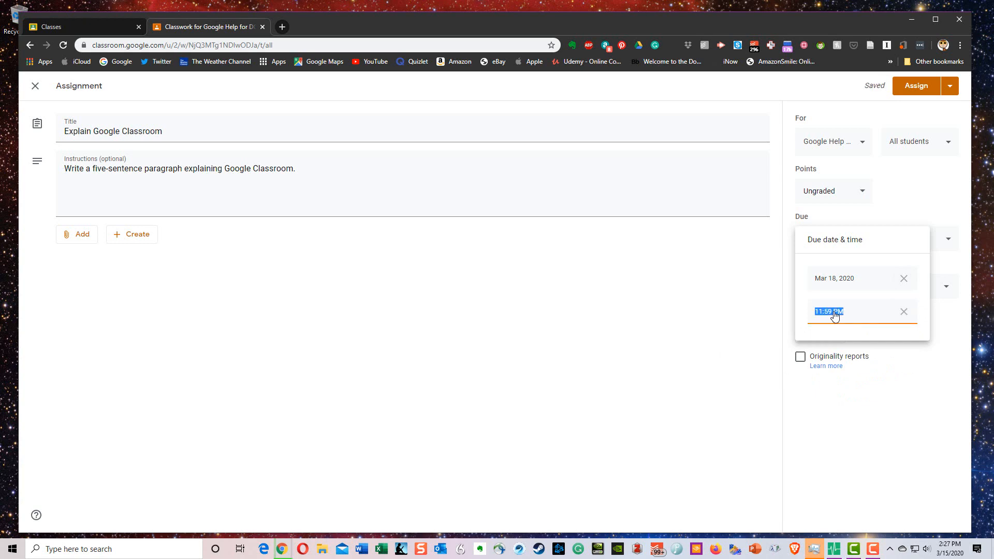
pyautogui.click(730, 354)
# Step: File the assignment under the existing Google Classroom topic
pyautogui.click(823, 283)
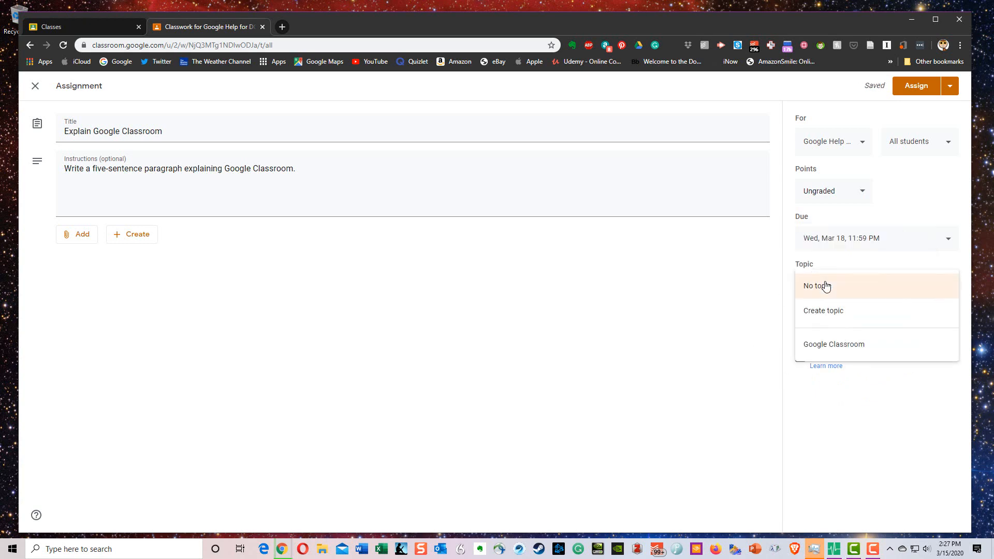
pyautogui.click(836, 352)
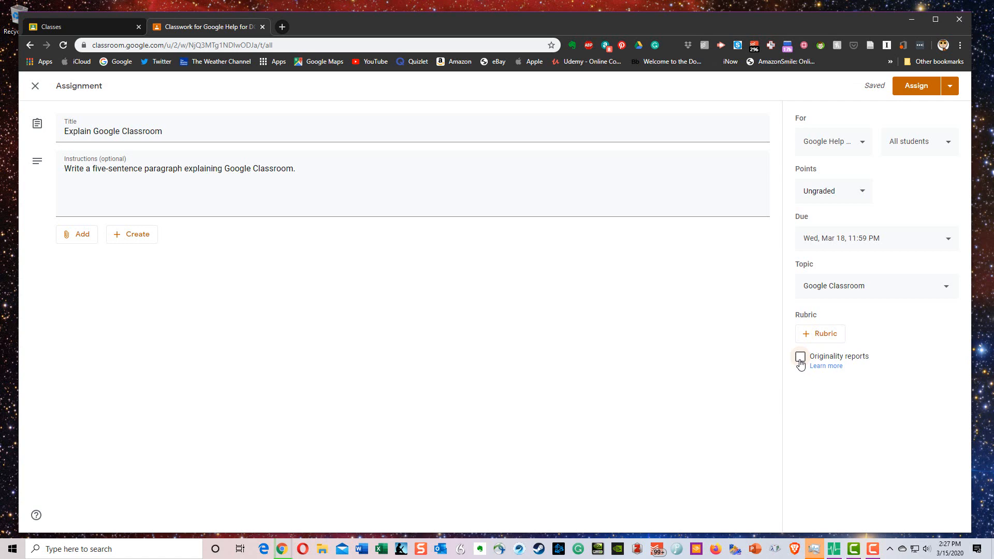
# Step: View the help article about originality reports, and return to the assignment draft
pyautogui.click(819, 368)
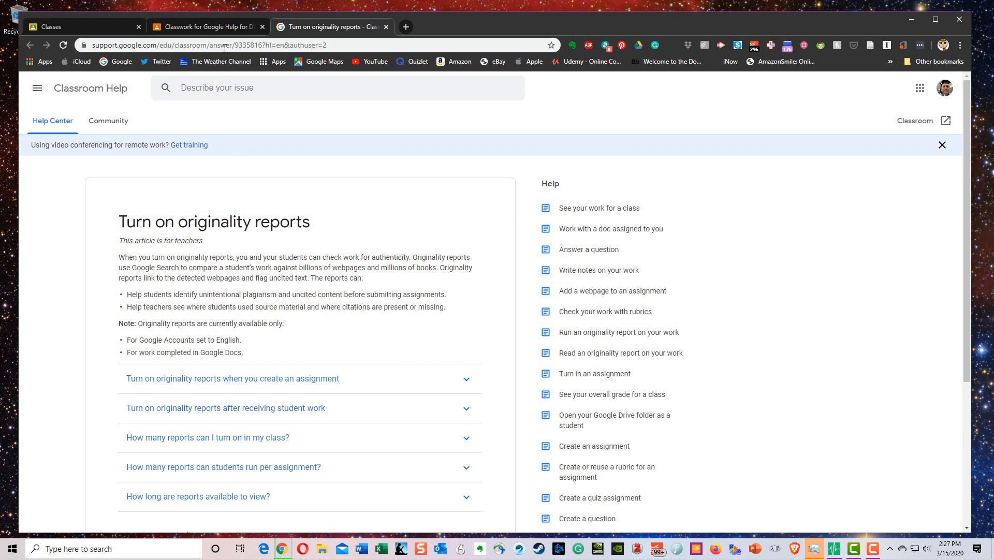
pyautogui.click(220, 31)
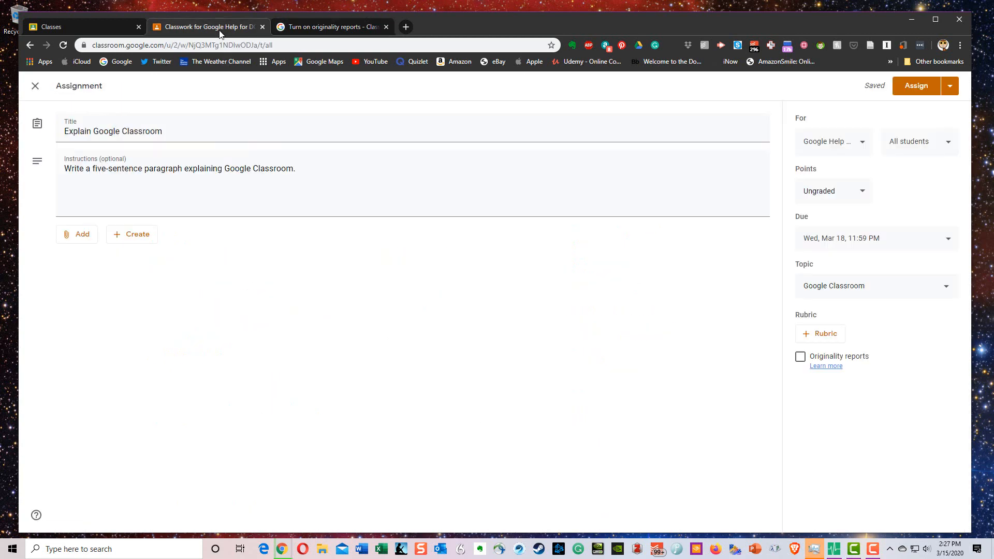
pyautogui.click(814, 341)
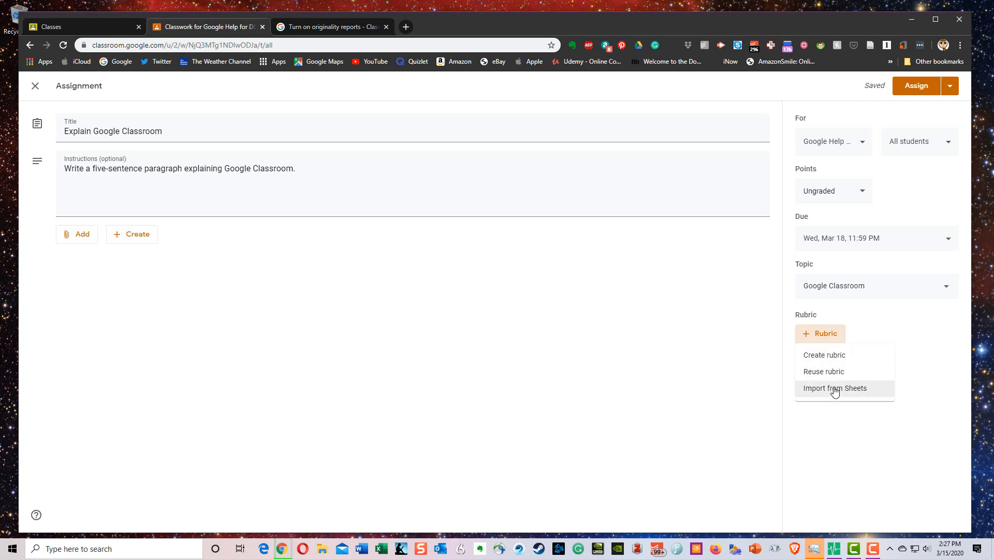
pyautogui.click(825, 355)
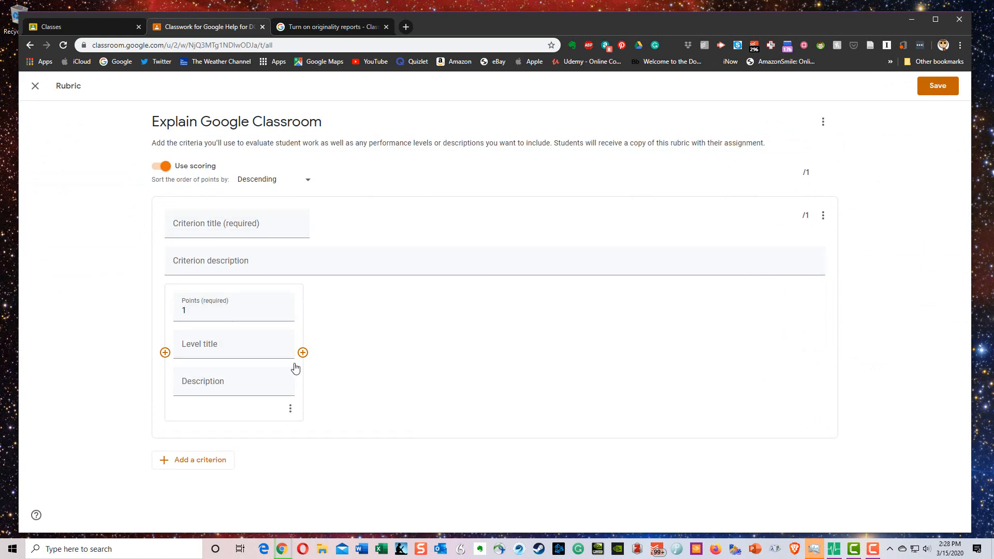
pyautogui.click(303, 353)
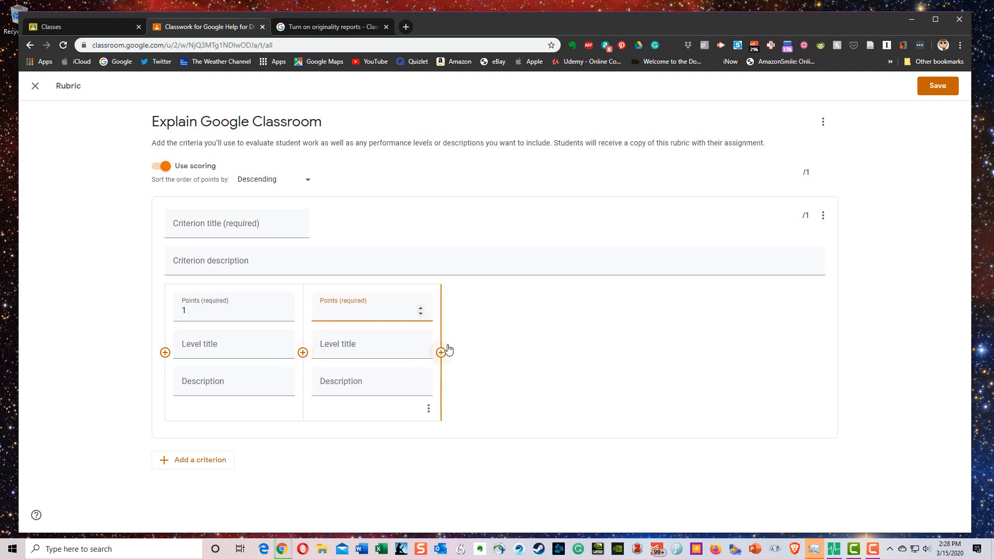
pyautogui.click(441, 359)
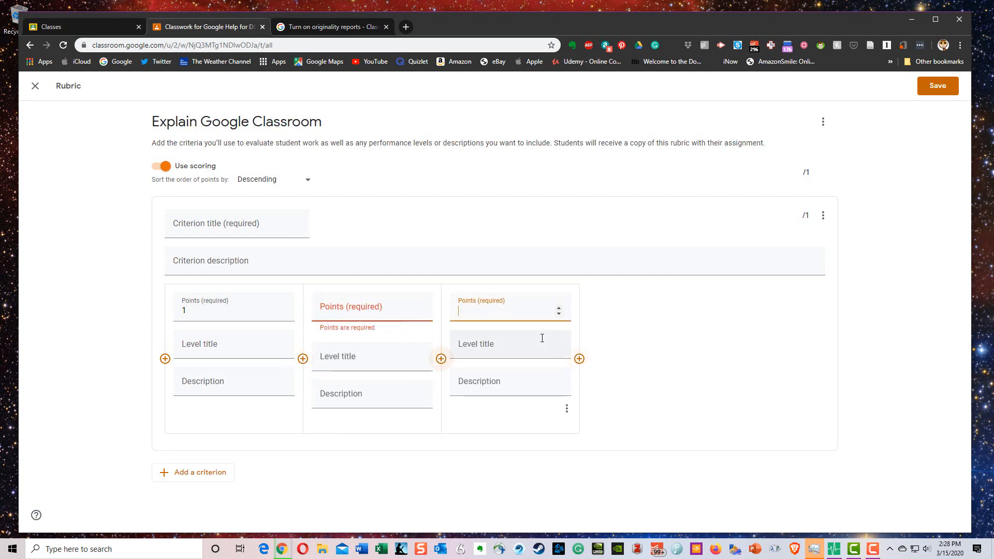
pyautogui.click(579, 358)
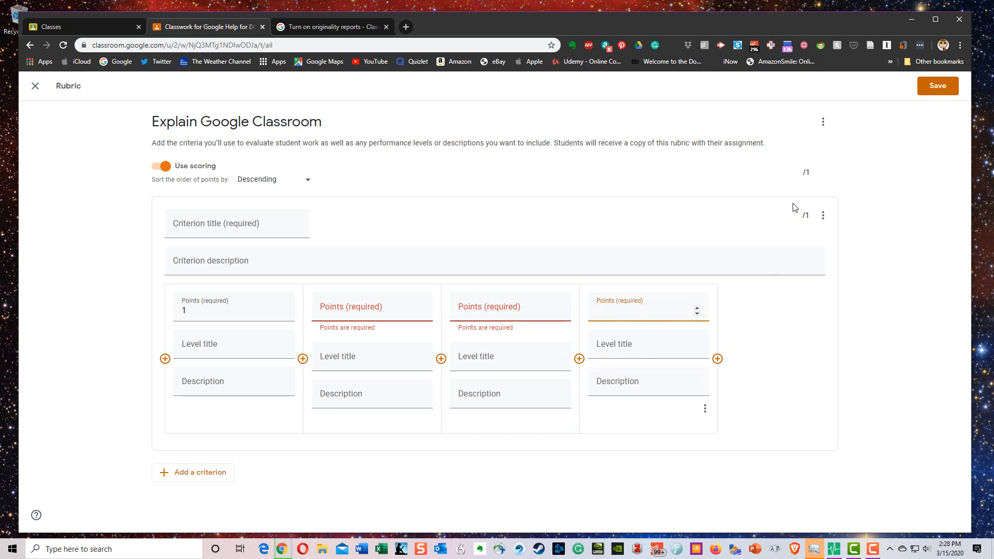
pyautogui.click(944, 89)
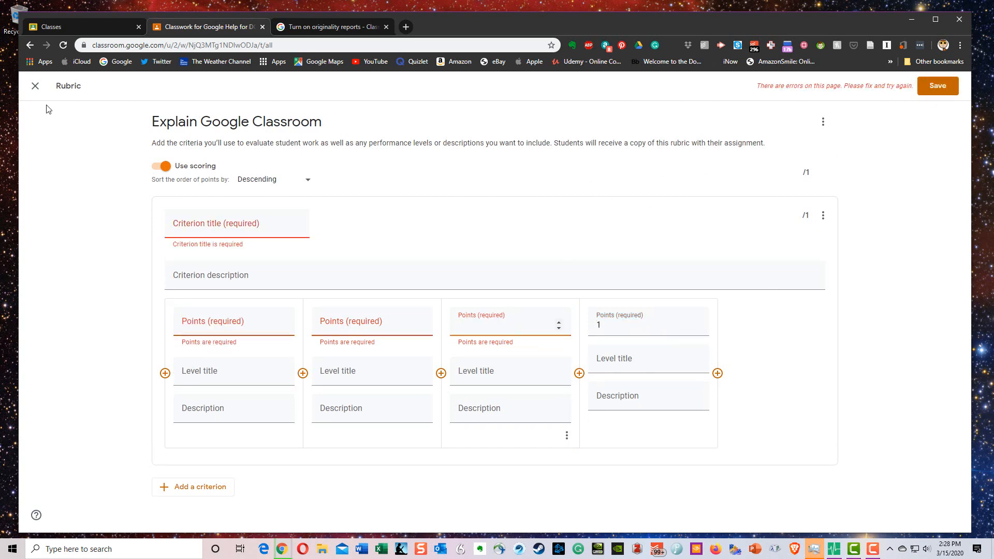
pyautogui.click(36, 89)
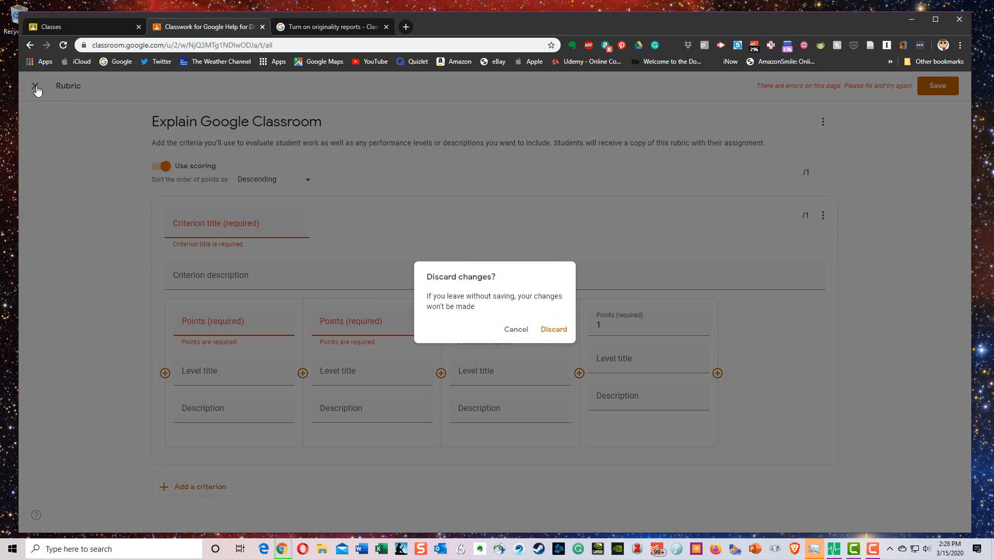
pyautogui.click(558, 331)
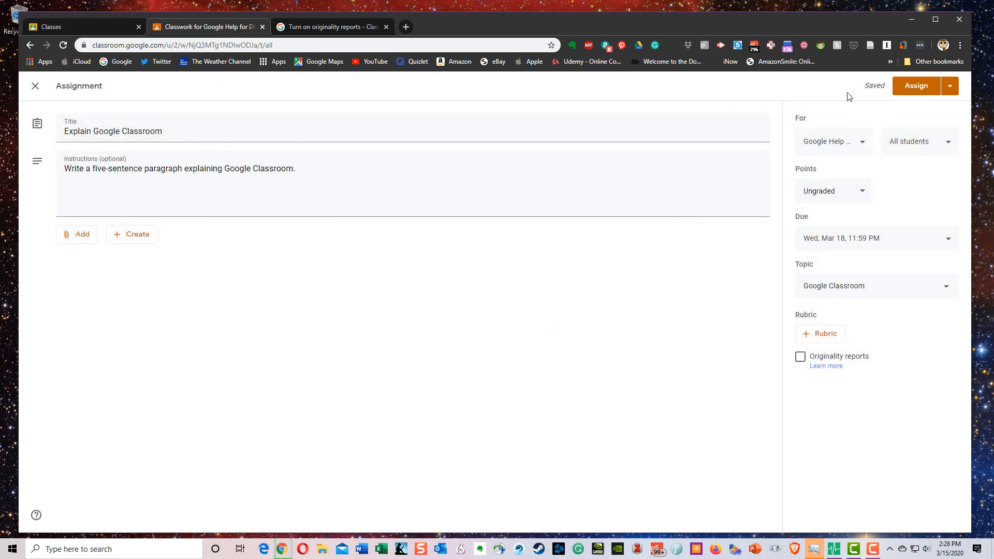
# Step: Assign the finished "Explain Google Classroom" assignment to the class
pyautogui.click(915, 86)
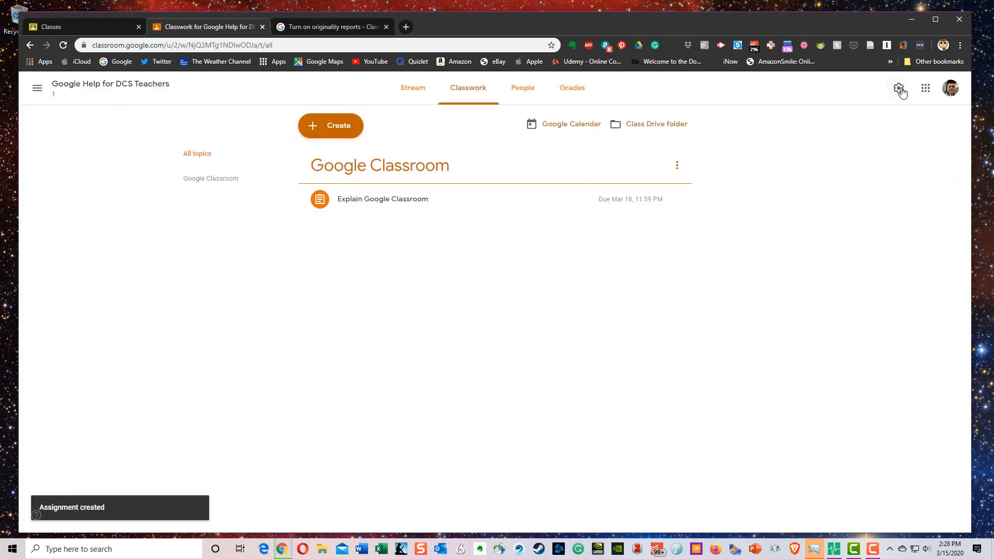
# Step: Create a short-answer classwork question reading "Discuss the benefits of Google Classroom"
pyautogui.click(329, 130)
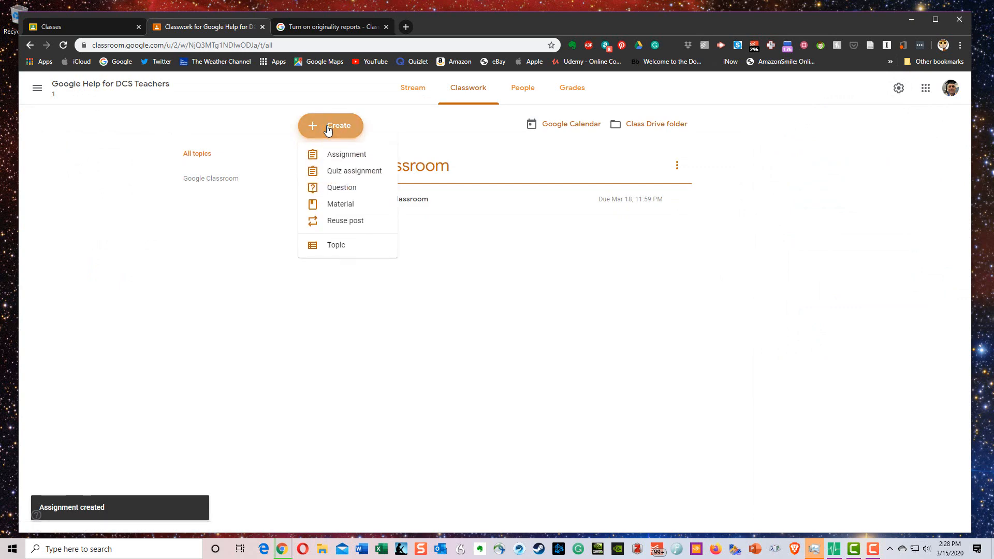
pyautogui.click(336, 192)
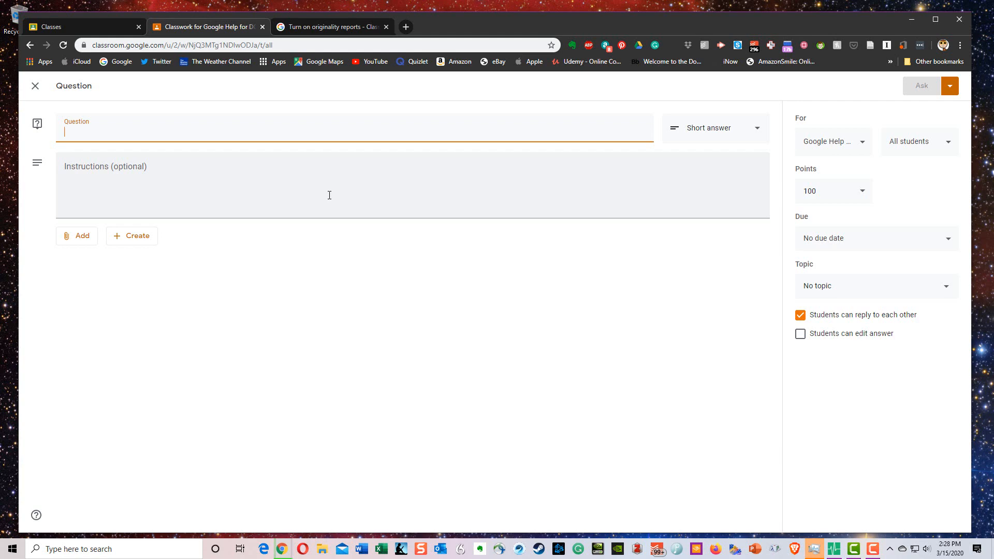
pyautogui.write('Discu')
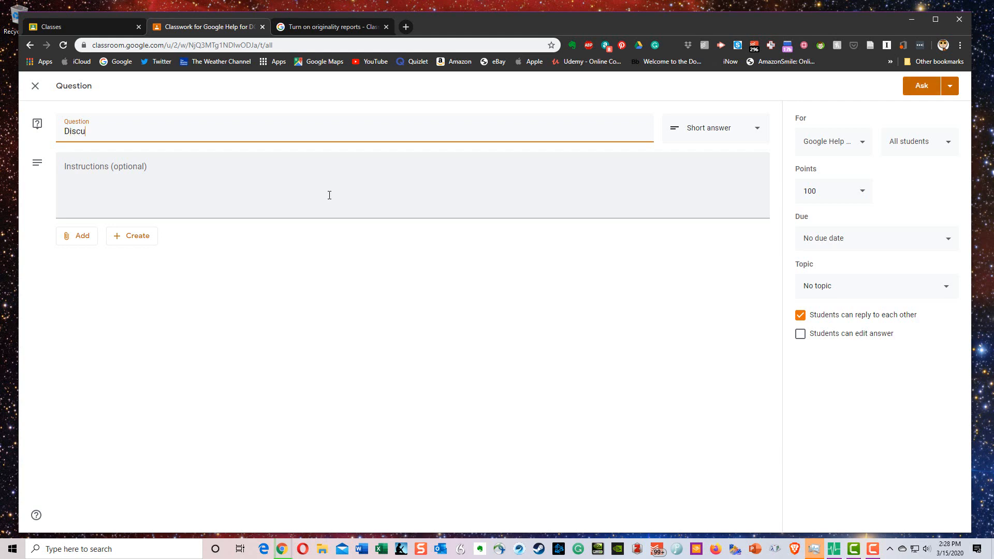
pyautogui.write('ss the bene')
pyautogui.write('fir')
pyautogui.write('s of ')
pyautogui.write('Googl')
pyautogui.write('e Cla')
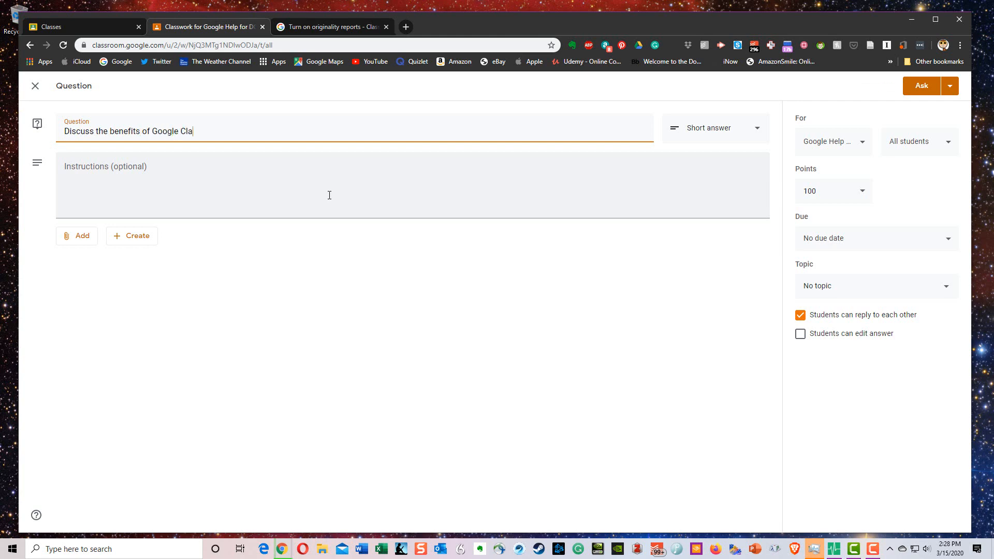
pyautogui.write('ssroom')
# Step: Add the instructions "What are the benefits of using Google Classroom?" to the question
pyautogui.click(311, 177)
pyautogui.write('What ')
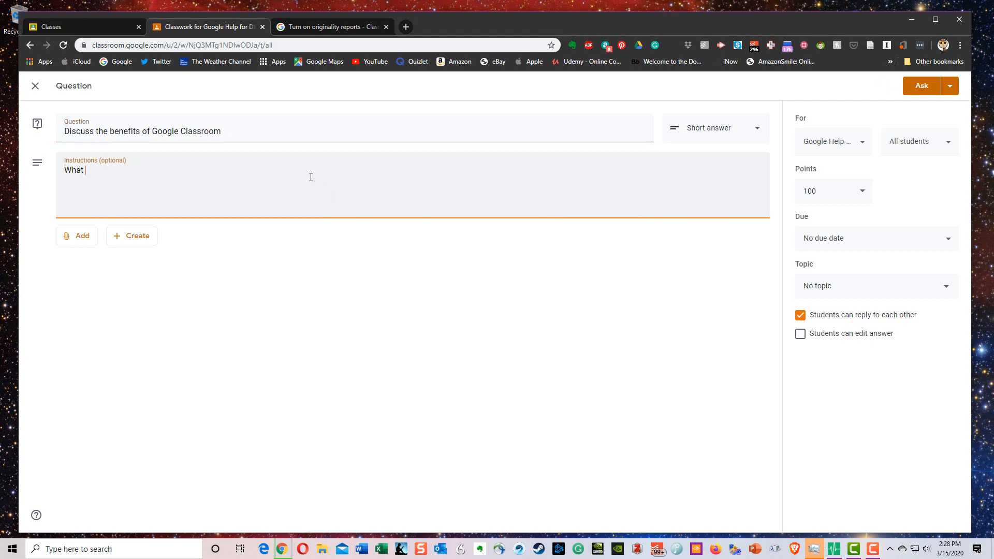
pyautogui.write('are the benefits of using Google')
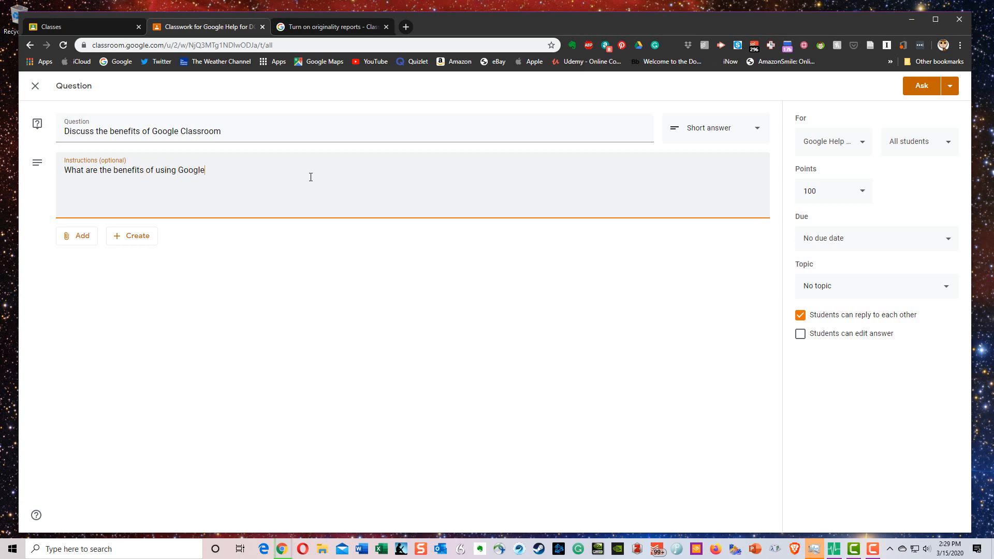
pyautogui.write(' Classroom?')
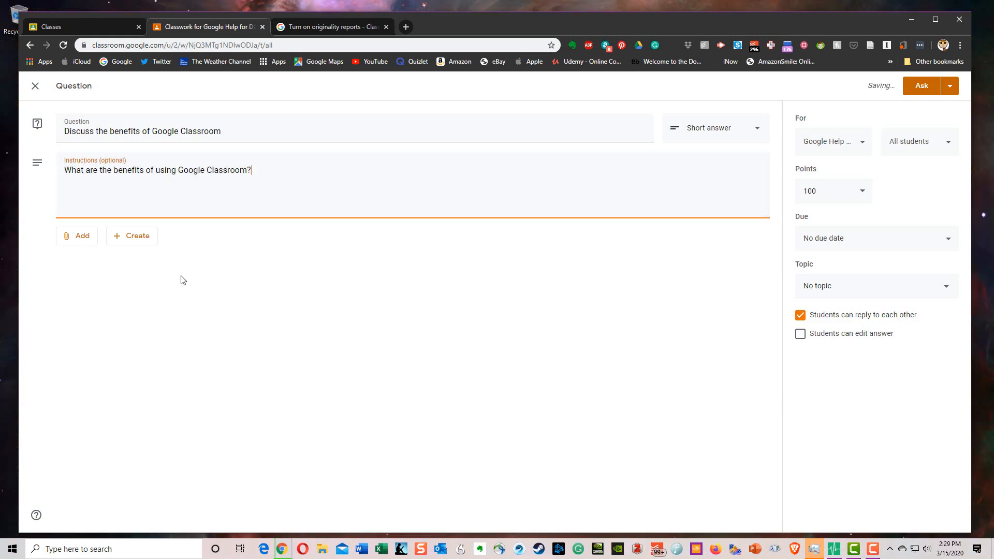
# Step: Attach the recent Google Drive document "Google Classrom Help" to the question
pyautogui.click(78, 242)
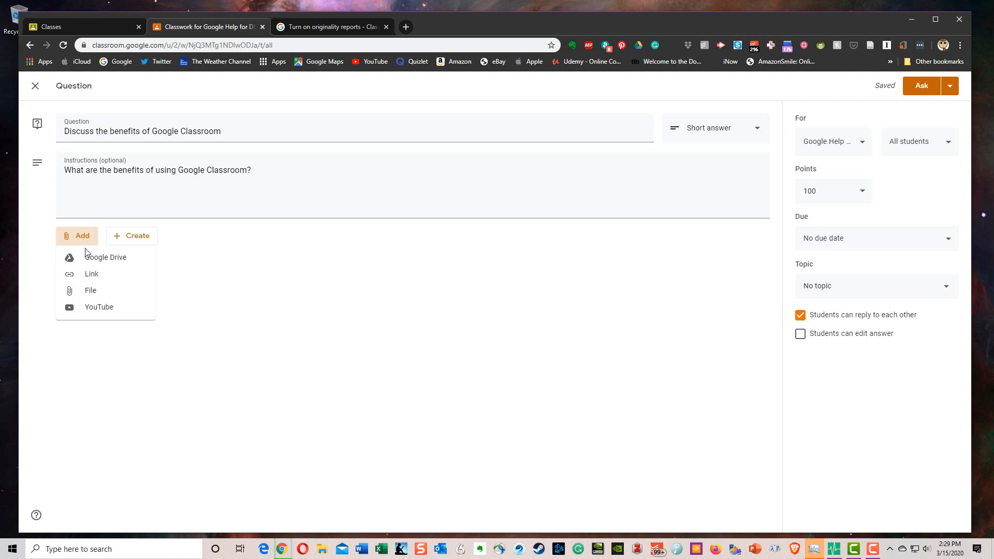
pyautogui.click(100, 263)
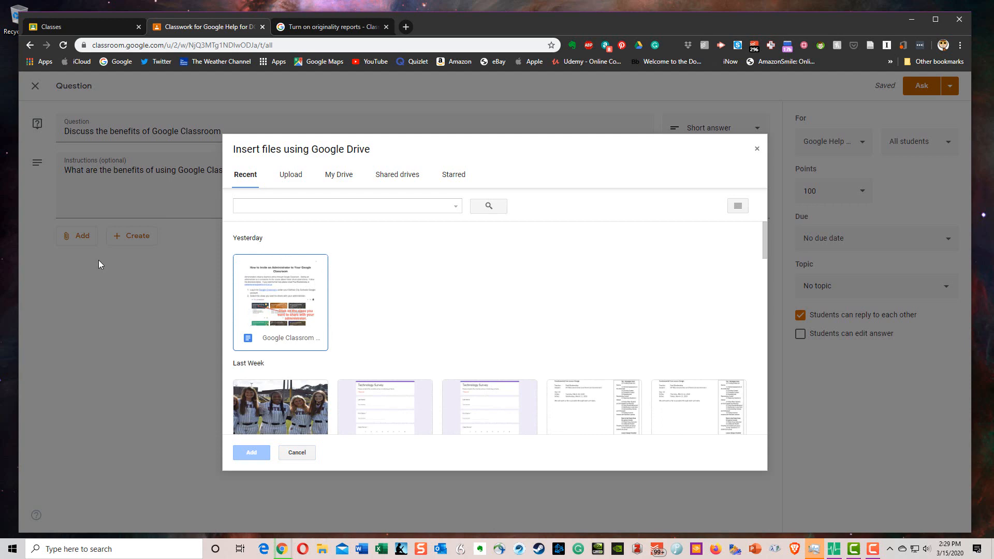
pyautogui.click(265, 281)
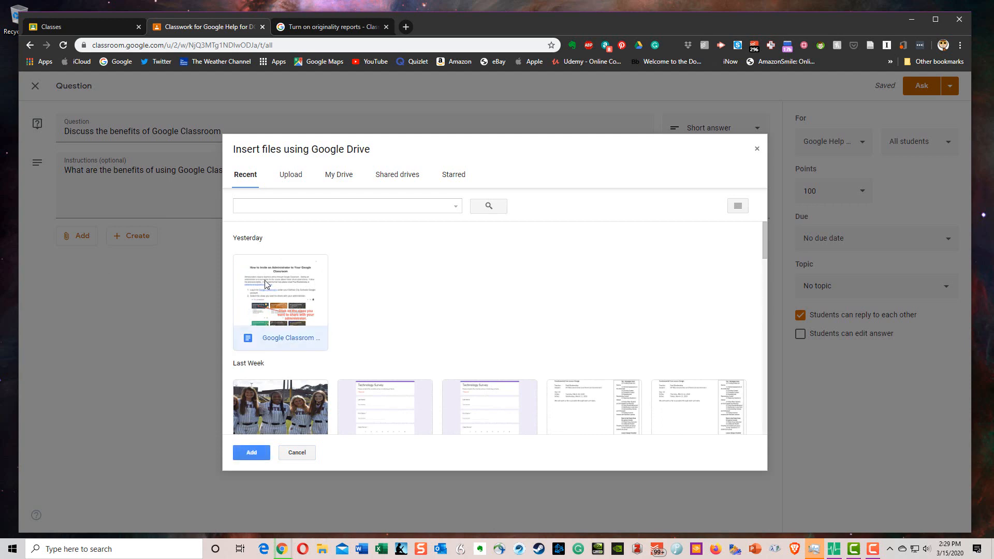
pyautogui.click(255, 455)
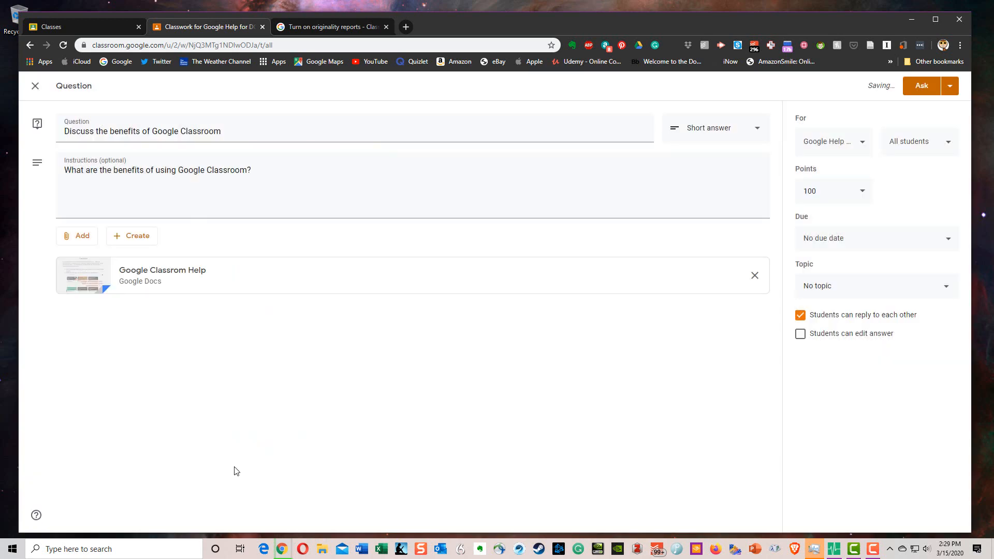
pyautogui.click(81, 238)
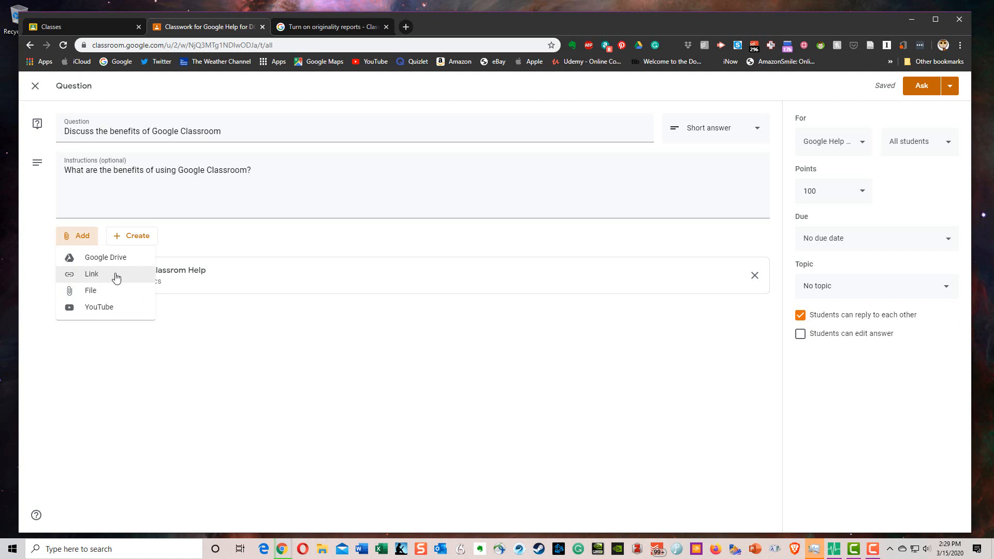
pyautogui.click(236, 350)
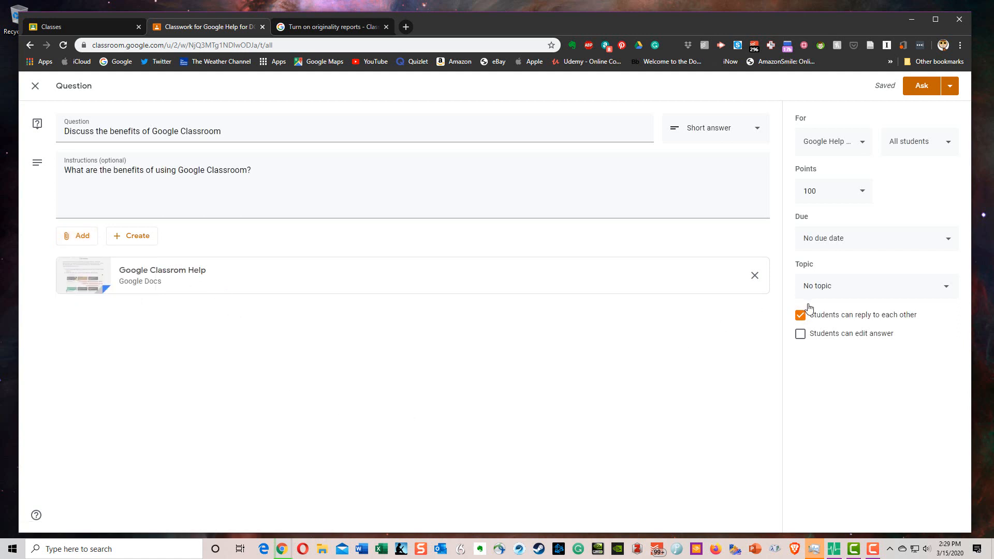
# Step: File the question under the Google Classroom topic and set its due date to Wednesday, March 18
pyautogui.click(820, 288)
pyautogui.click(836, 344)
pyautogui.click(839, 239)
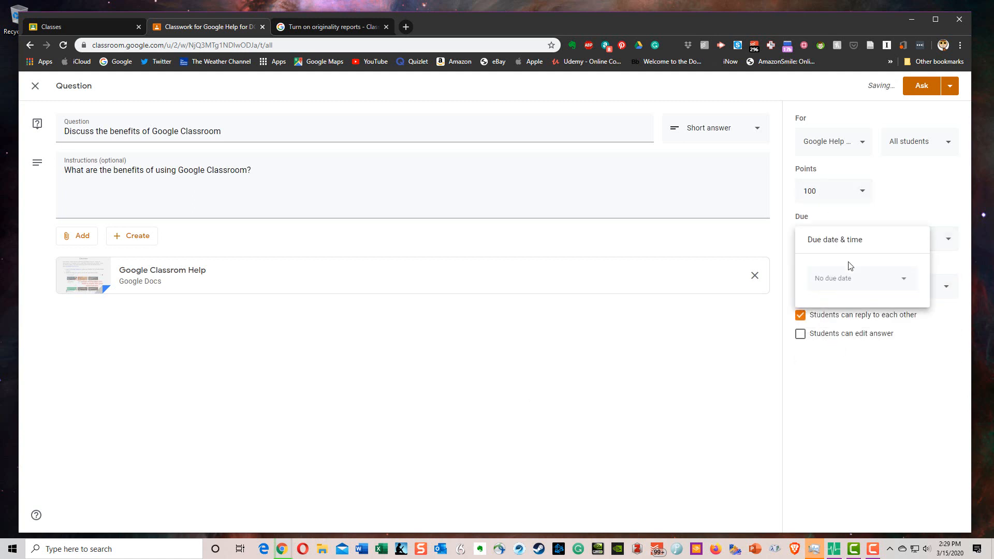
pyautogui.click(853, 284)
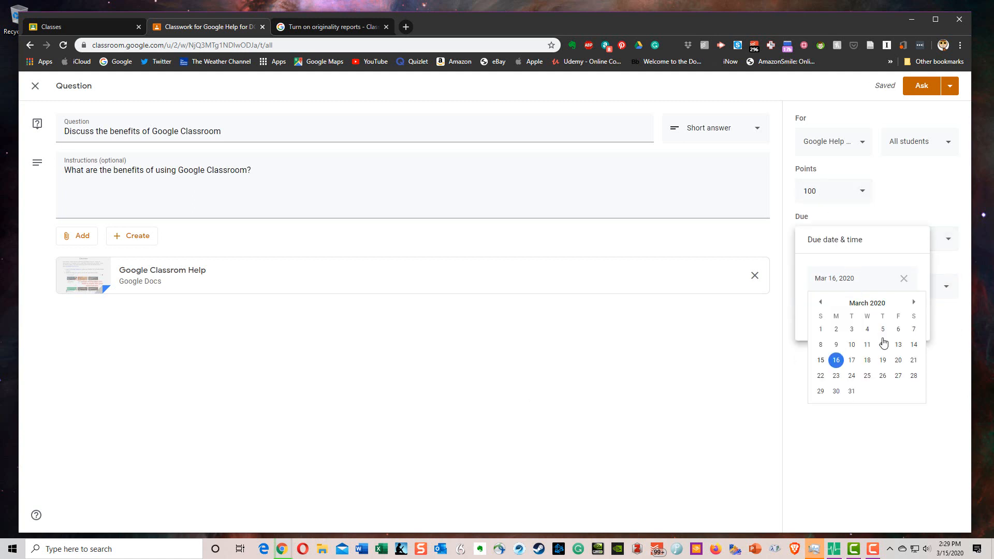
pyautogui.click(868, 360)
pyautogui.click(759, 382)
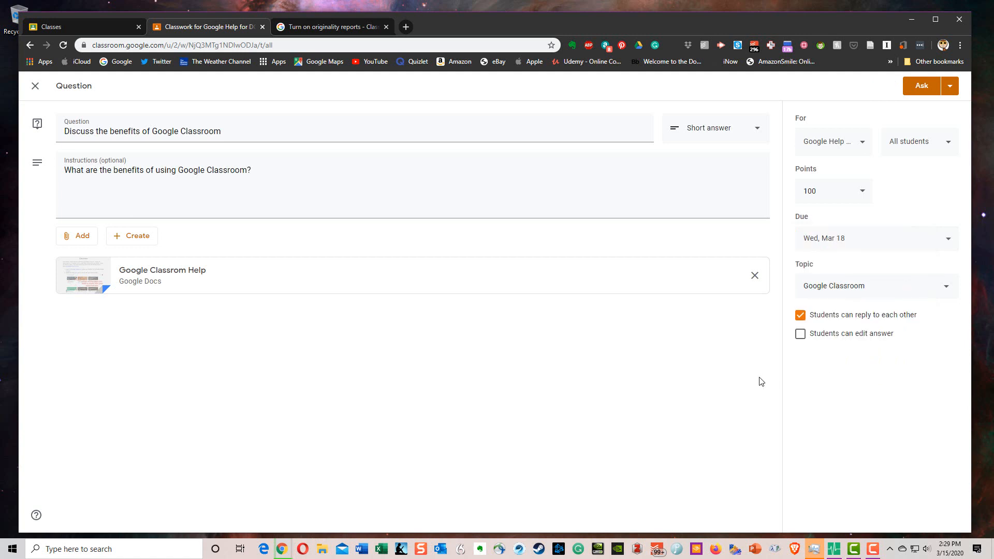
# Step: Set the question's points to 25 and publish it to the class
pyautogui.click(835, 193)
pyautogui.click(835, 193)
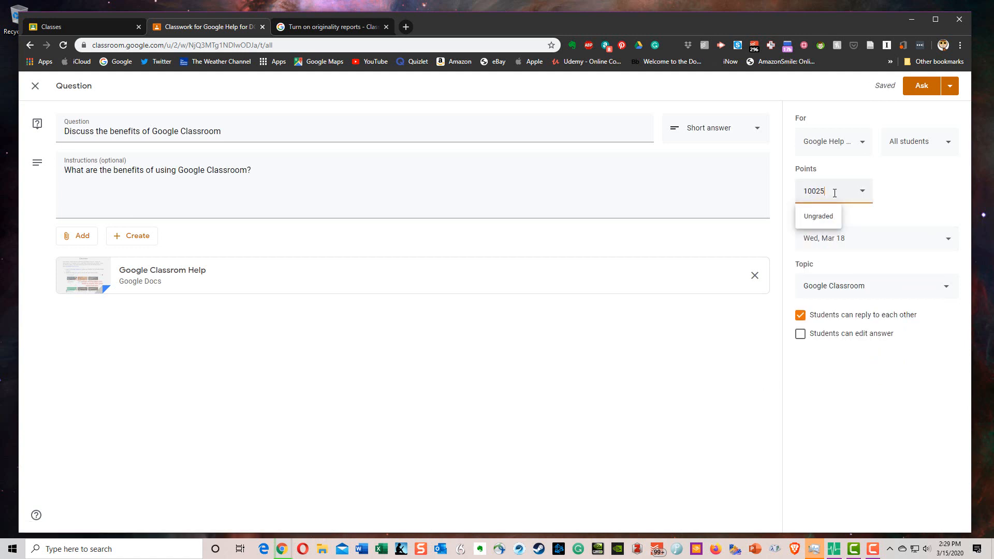
pyautogui.press('BackSpace')
pyautogui.press('BackSpace')
pyautogui.press('BackSpace')
pyautogui.write('25')
pyautogui.click(912, 174)
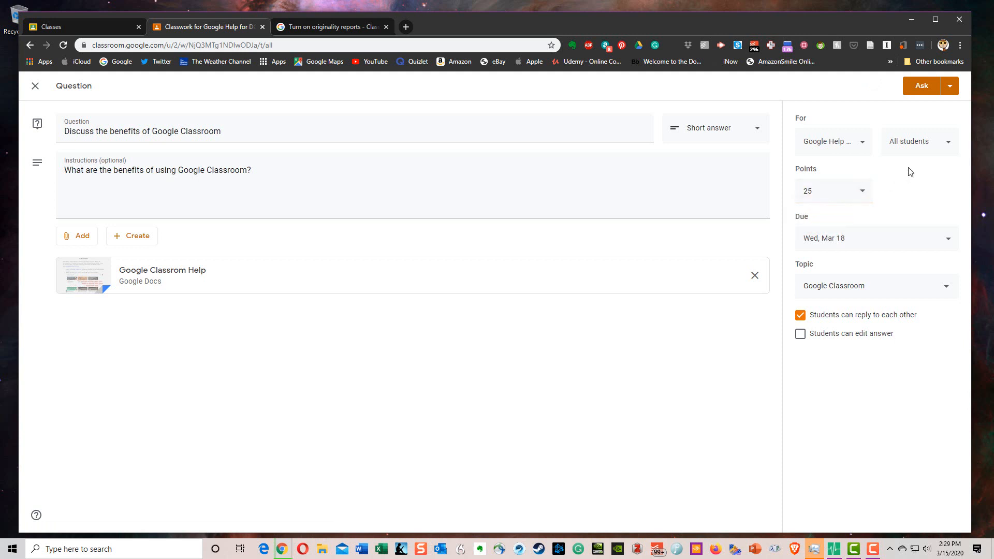
pyautogui.click(920, 92)
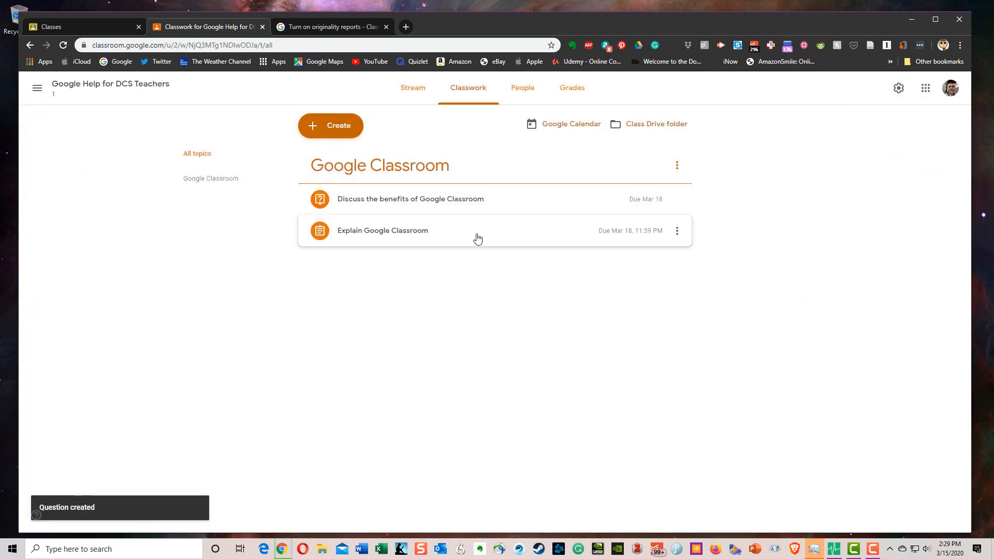
# Step: Start a new classwork material, and copy the web address of the "Economics 6 on Specialization and Voluntary Exchange" set from quizlet.com in a new tab
pyautogui.click(339, 129)
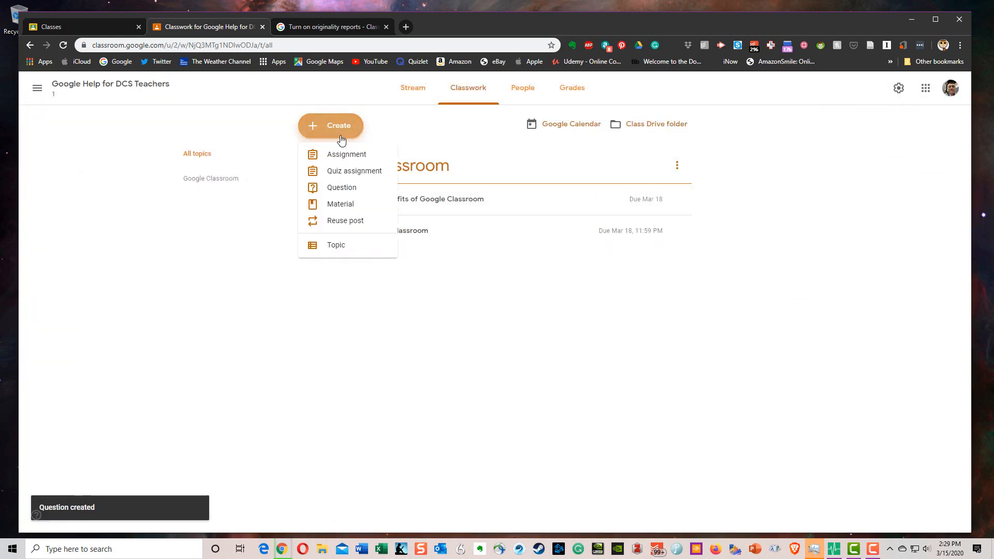
pyautogui.click(347, 209)
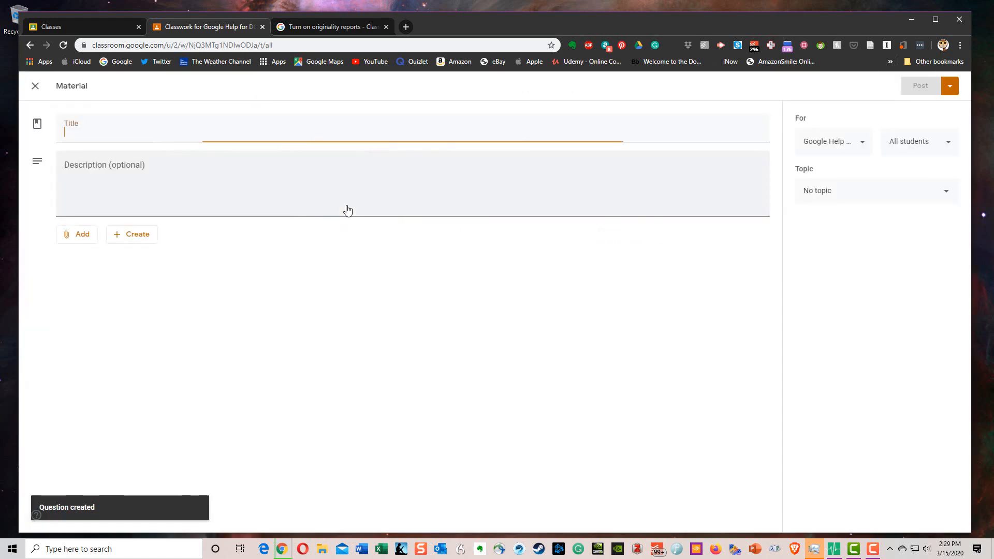
pyautogui.click(406, 27)
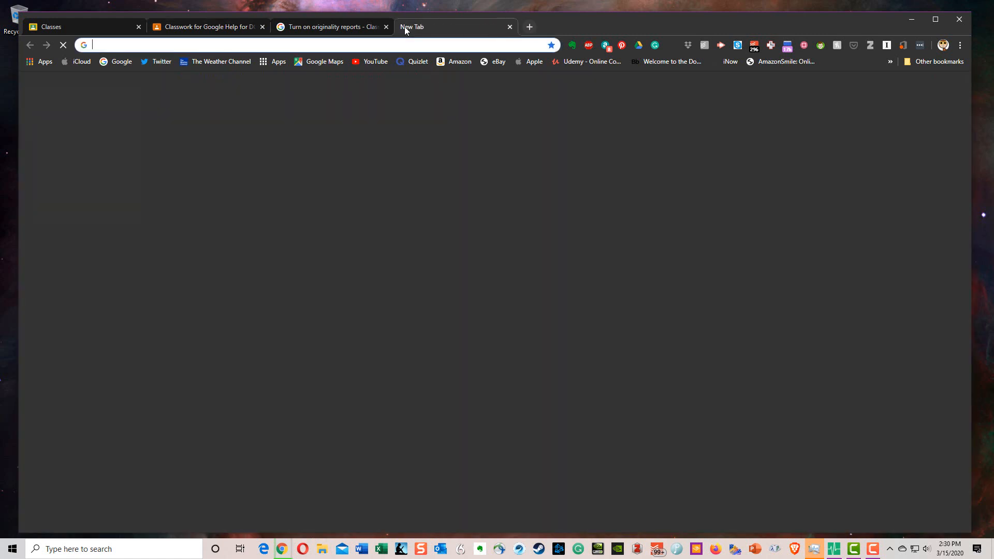
pyautogui.write('quizlet.com')
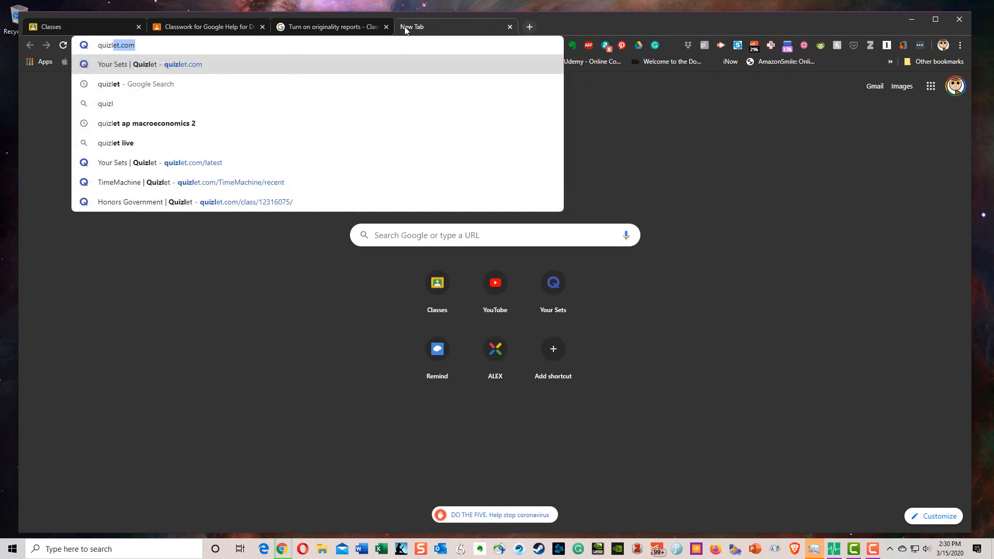
pyautogui.press('Return')
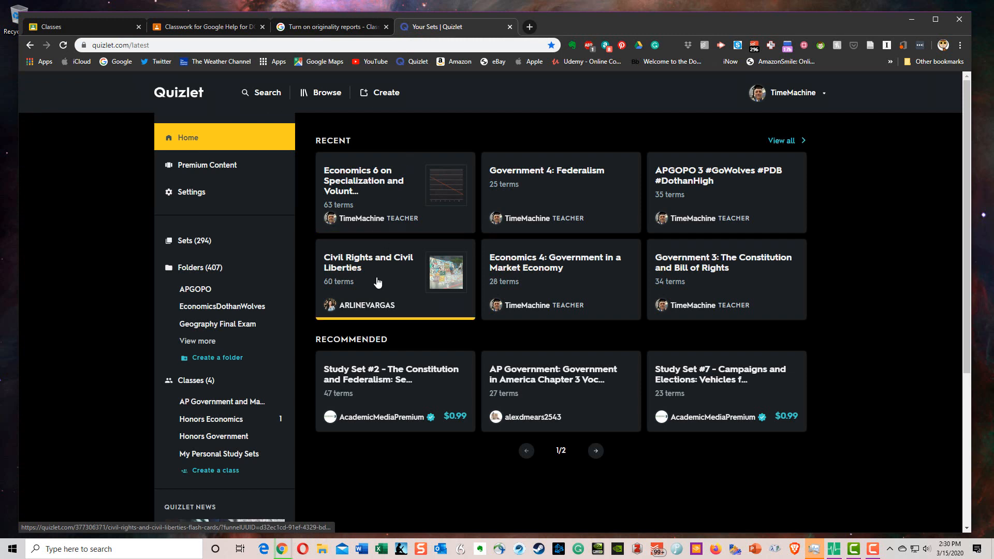
pyautogui.click(366, 201)
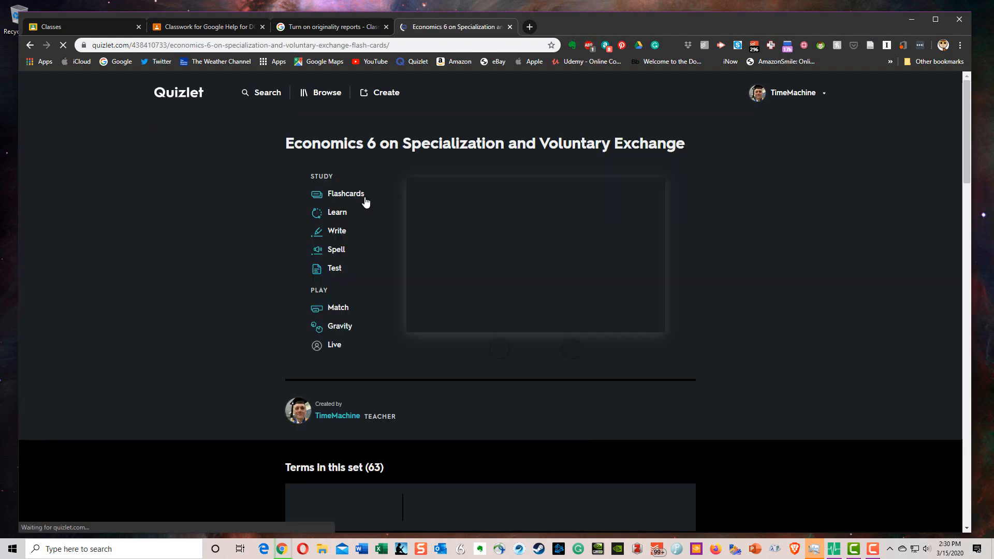
pyautogui.click(265, 47)
pyautogui.hotkey('ctrl', 'c')
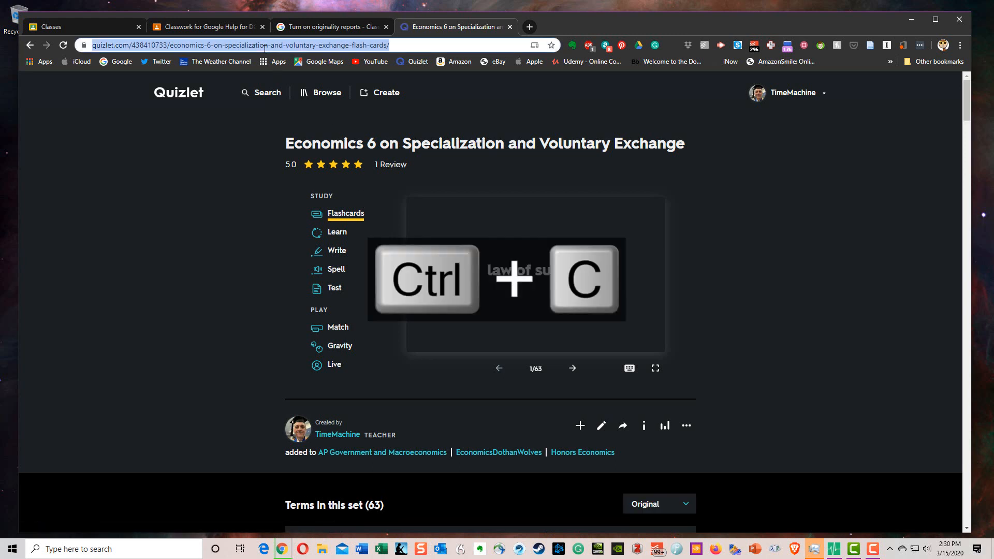
# Step: Return to the Google Classroom material draft and attach the copied Quizlet address as a link
pyautogui.click(234, 27)
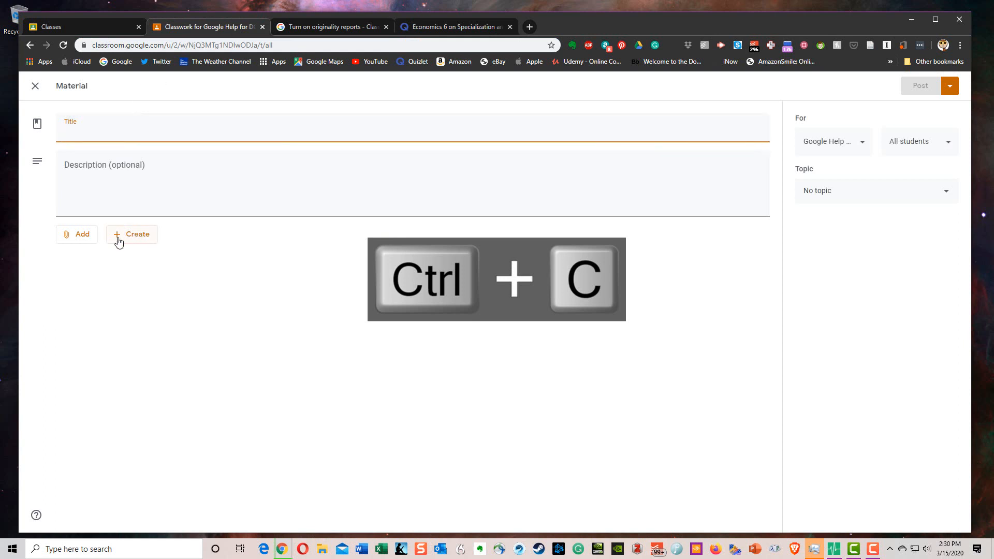
pyautogui.click(81, 240)
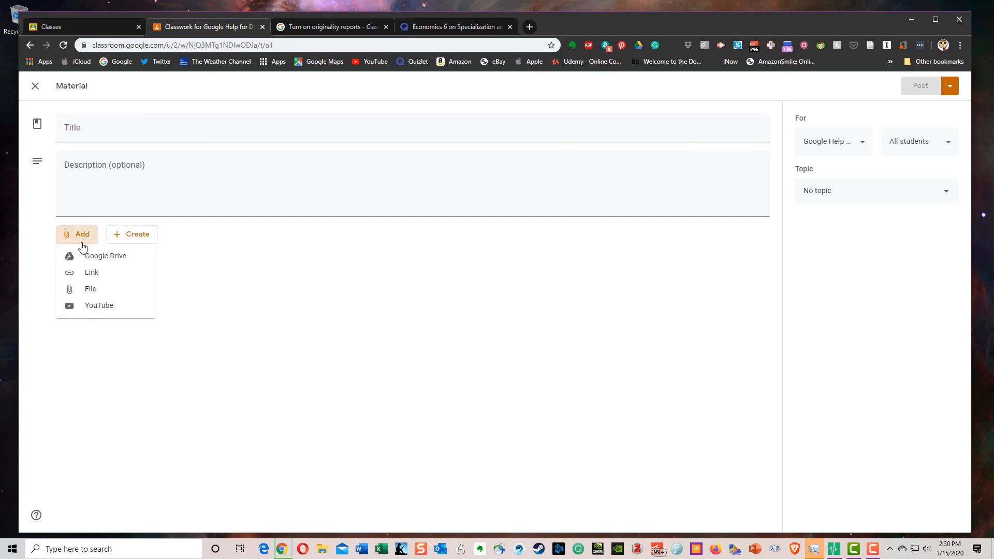
pyautogui.click(87, 273)
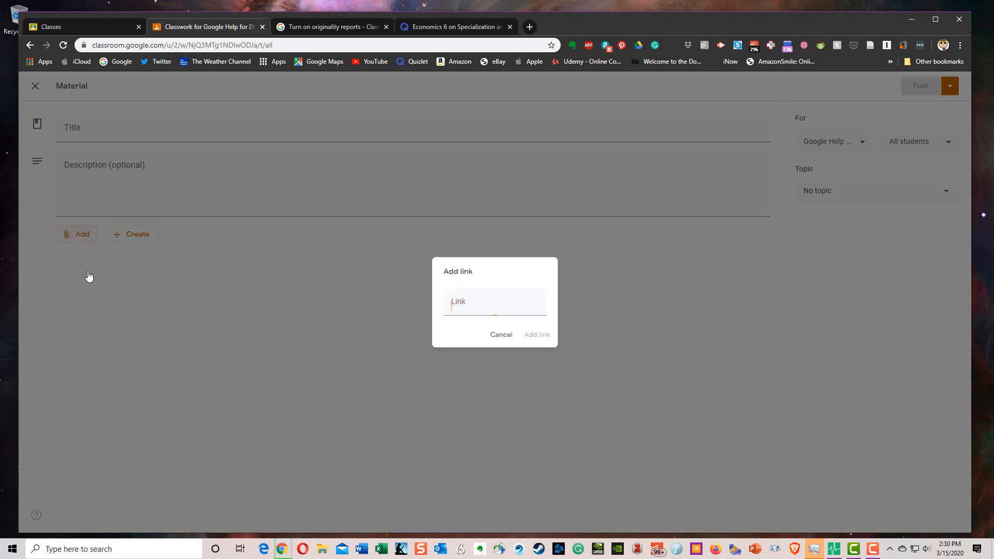
pyautogui.hotkey('ctrl', 'v')
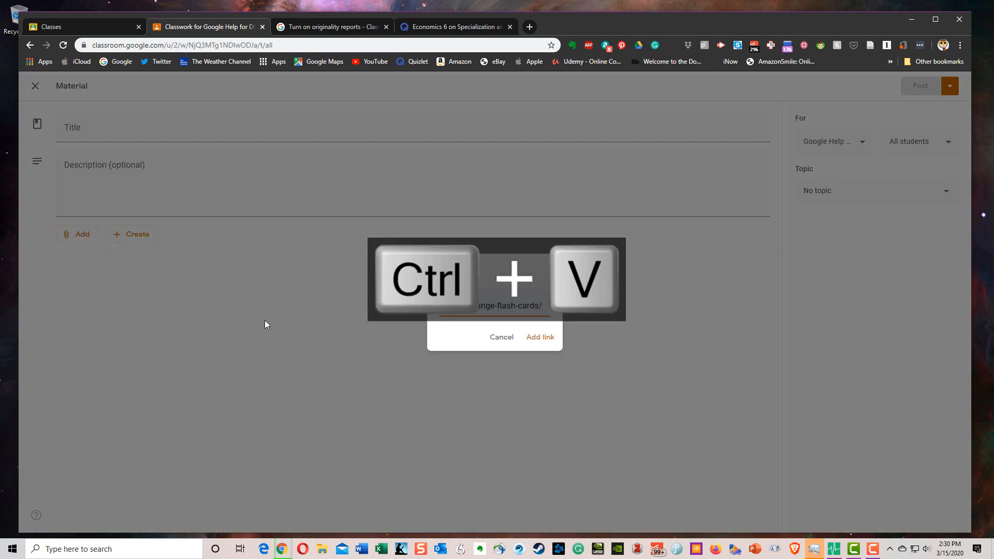
pyautogui.click(541, 339)
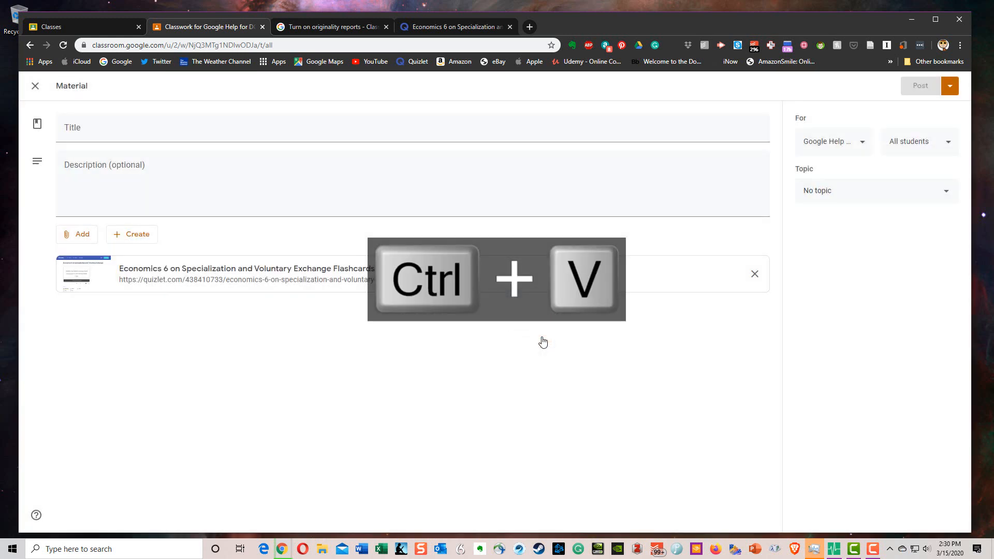
# Step: Title the material "Quizlet Link Demo" and describe it as "A link to a Quizlet set."
pyautogui.click(101, 127)
pyautogui.write('Q')
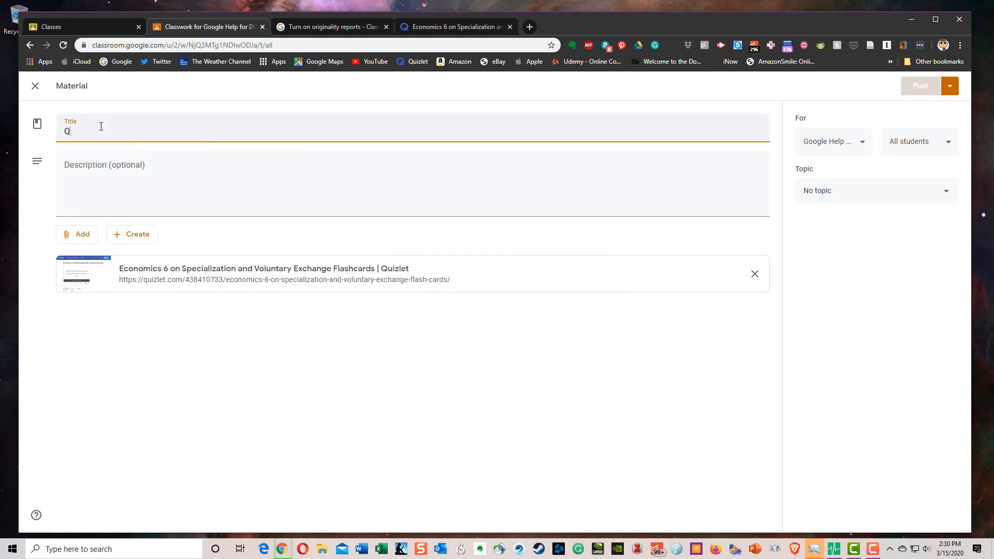
pyautogui.write('uizlet ')
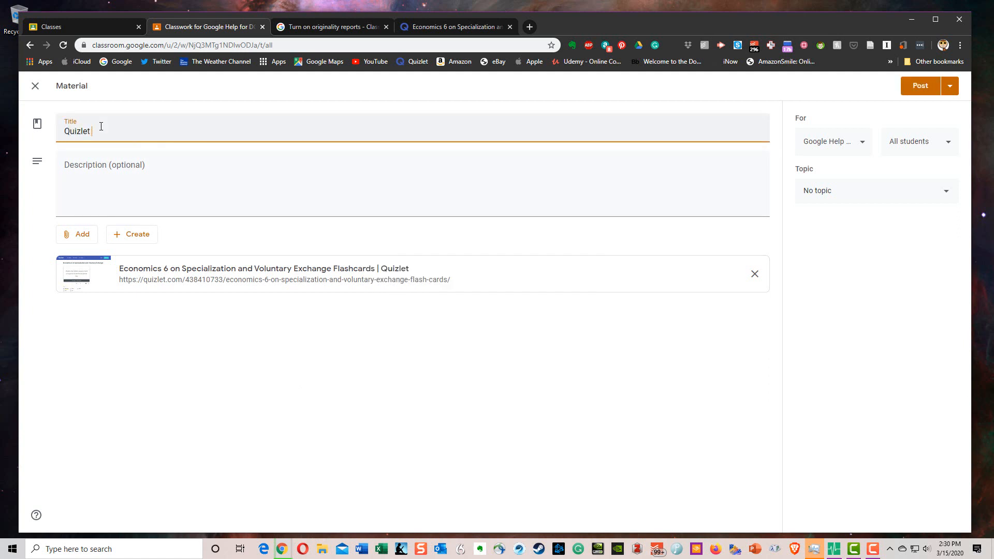
pyautogui.write('Link Demo')
pyautogui.click(97, 169)
pyautogui.write('A l')
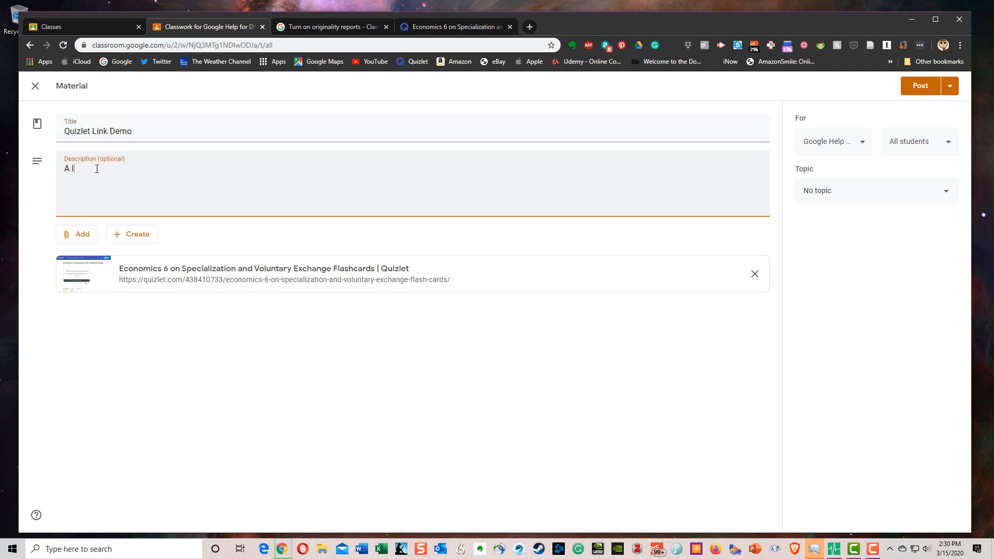
pyautogui.write('ink to a Quizlet set.')
pyautogui.click(137, 240)
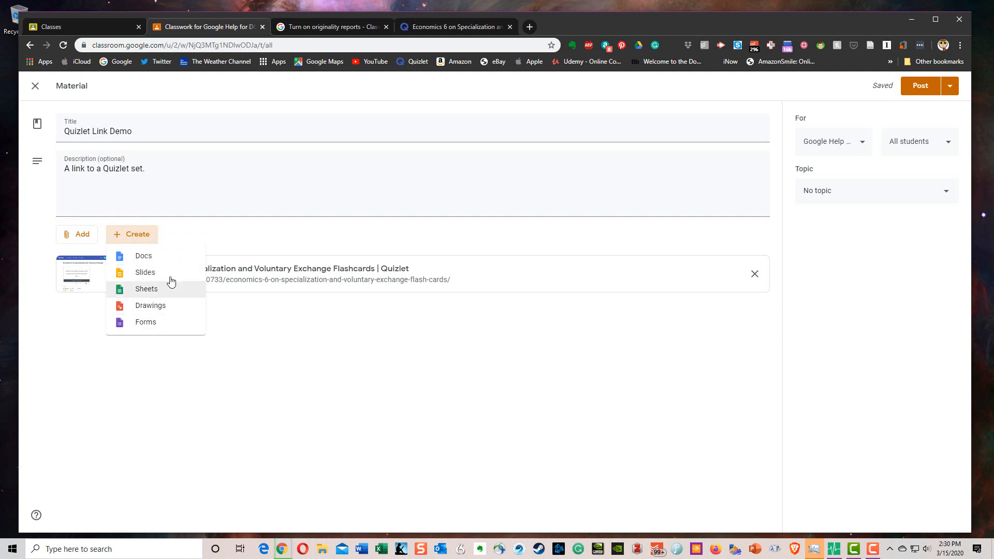
pyautogui.click(193, 227)
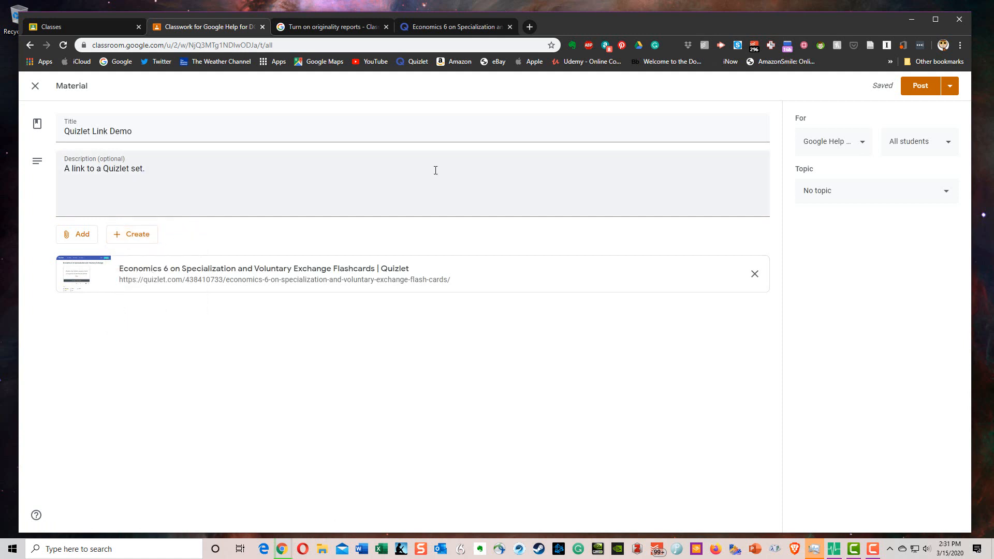
# Step: File the material under a new topic named "Quizlet" and post it to the class
pyautogui.click(829, 195)
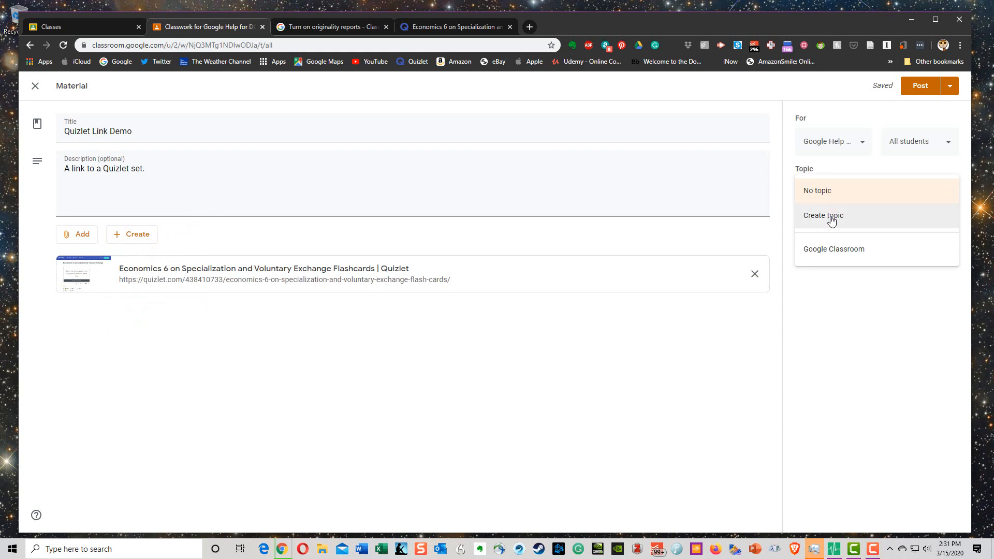
pyautogui.click(831, 218)
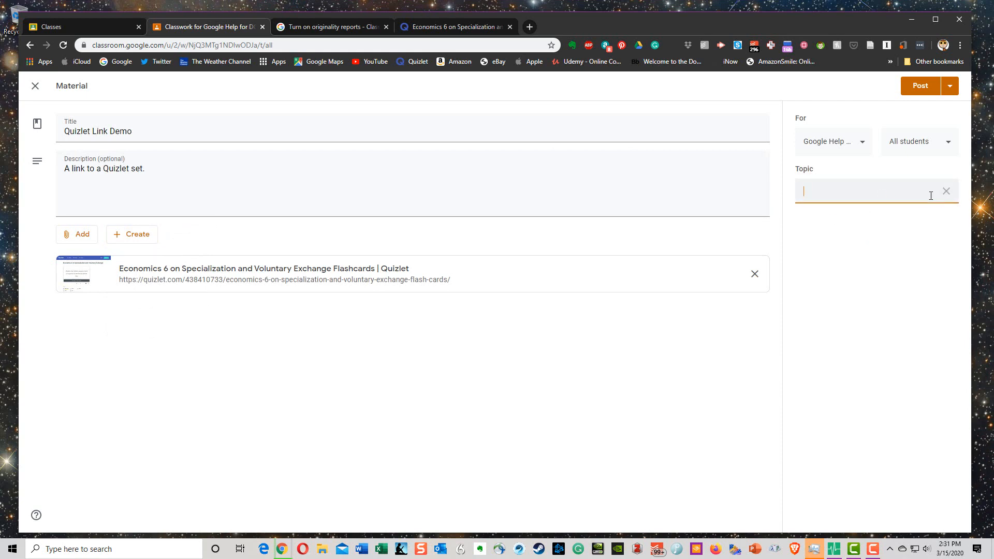
pyautogui.write('Quizlet')
pyautogui.click(927, 88)
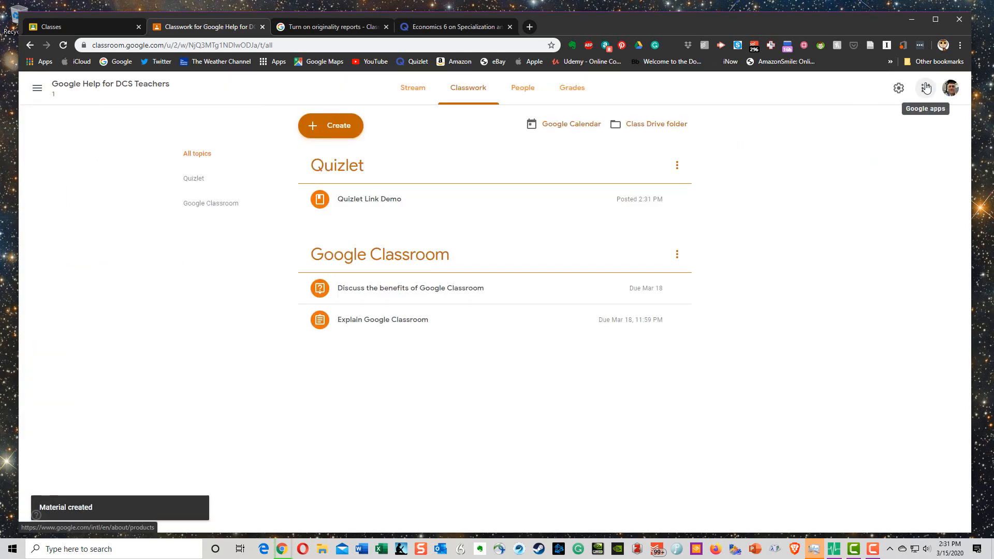
# Step: Create a new quiz assignment in the classwork and title it "Google Classroom Quiz"
pyautogui.click(344, 130)
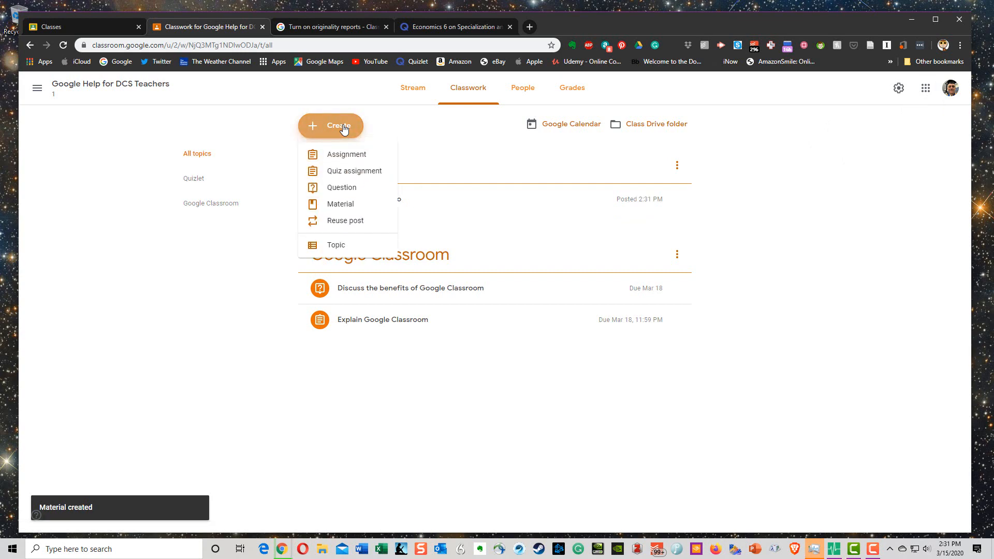
pyautogui.click(347, 172)
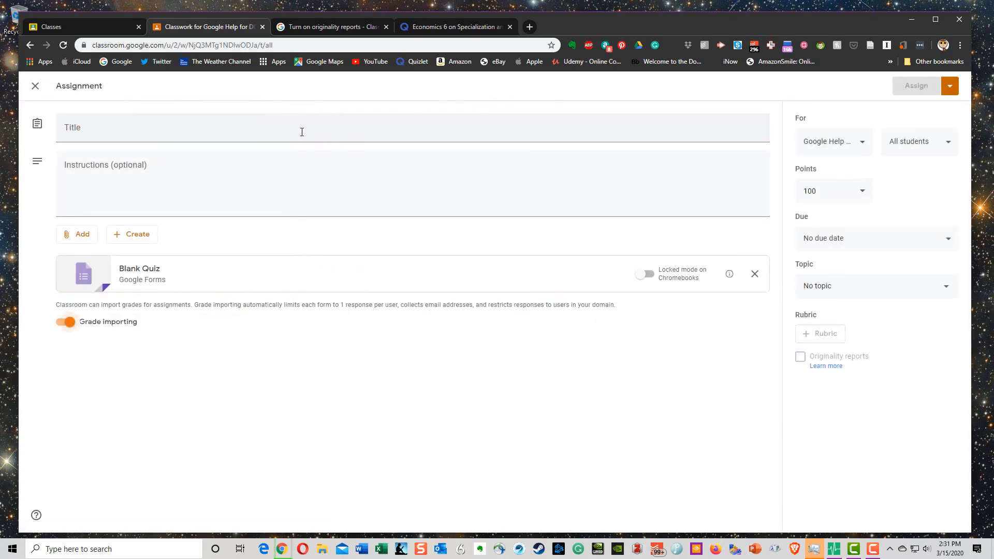
pyautogui.click(302, 132)
pyautogui.write('Goo')
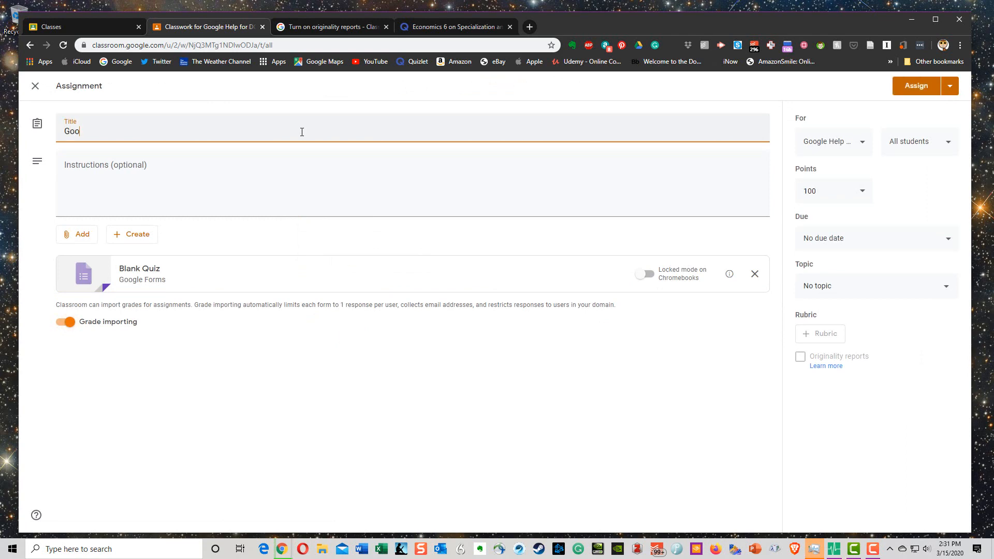
pyautogui.write('gle Classroom Quiz')
# Step: Set the quiz assignment's due date to Wed, Mar 18 and file it under the "Google Classroom" topic
pyautogui.click(864, 192)
pyautogui.click(891, 189)
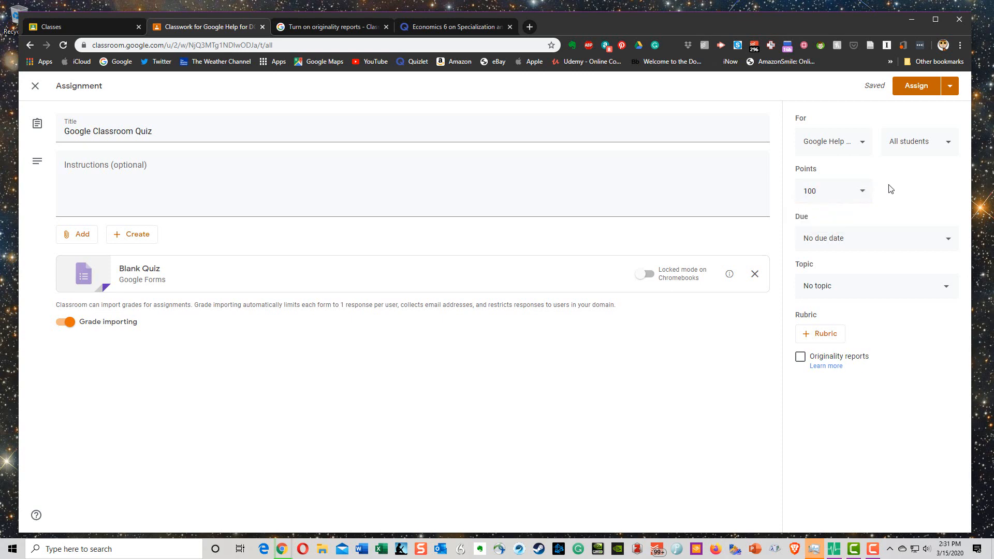
pyautogui.click(877, 244)
pyautogui.click(875, 287)
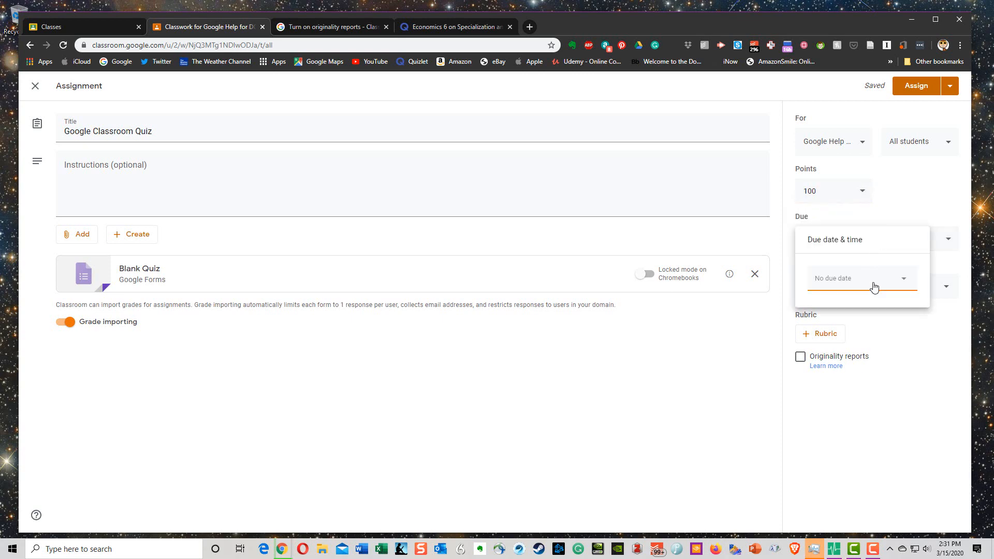
pyautogui.click(869, 361)
pyautogui.click(868, 402)
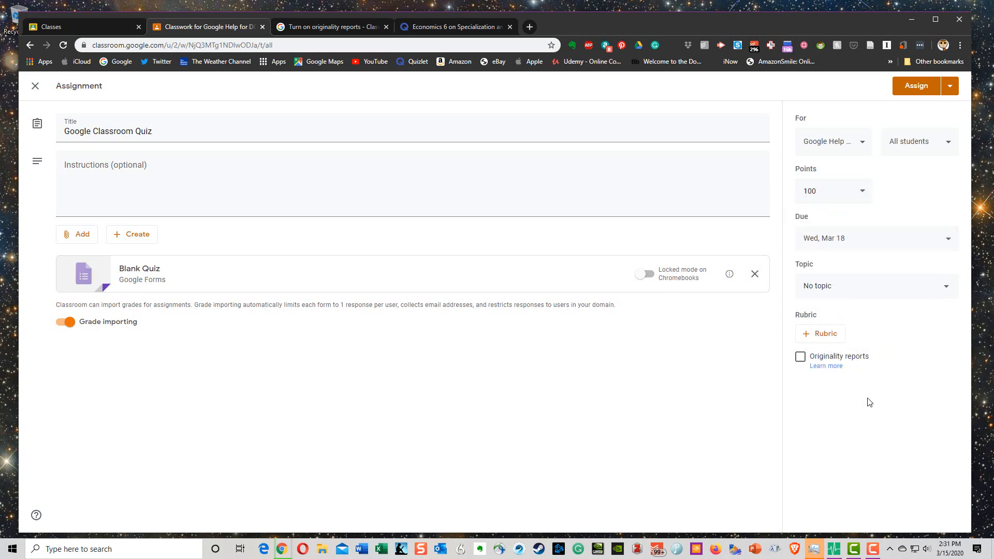
pyautogui.click(849, 295)
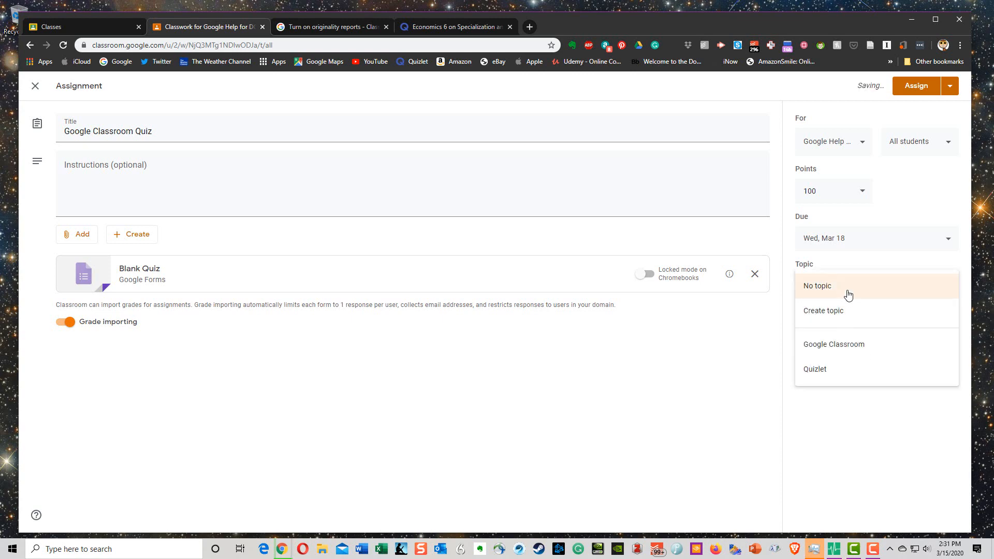
pyautogui.click(852, 345)
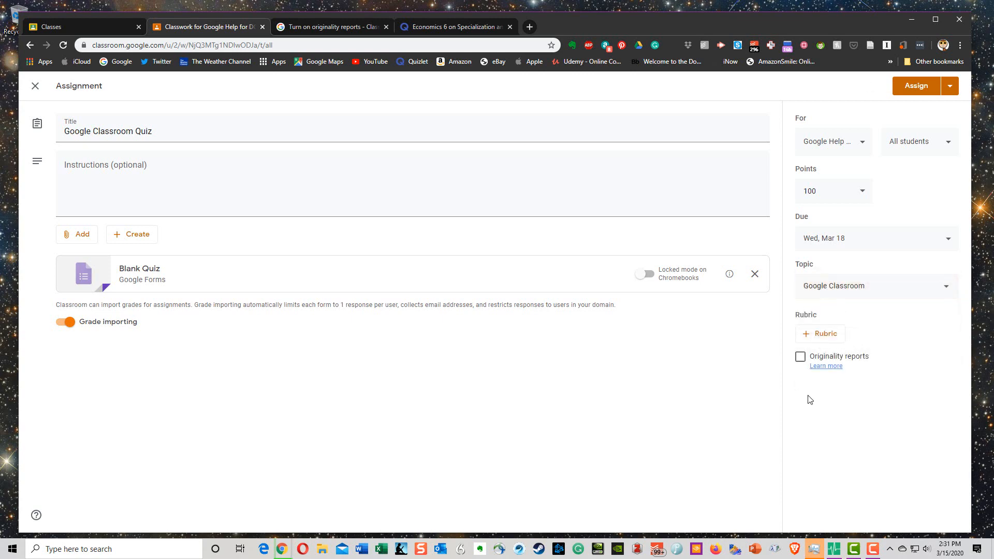
# Step: Enter the assignment instructions "Please complete the quiz."
pyautogui.click(226, 181)
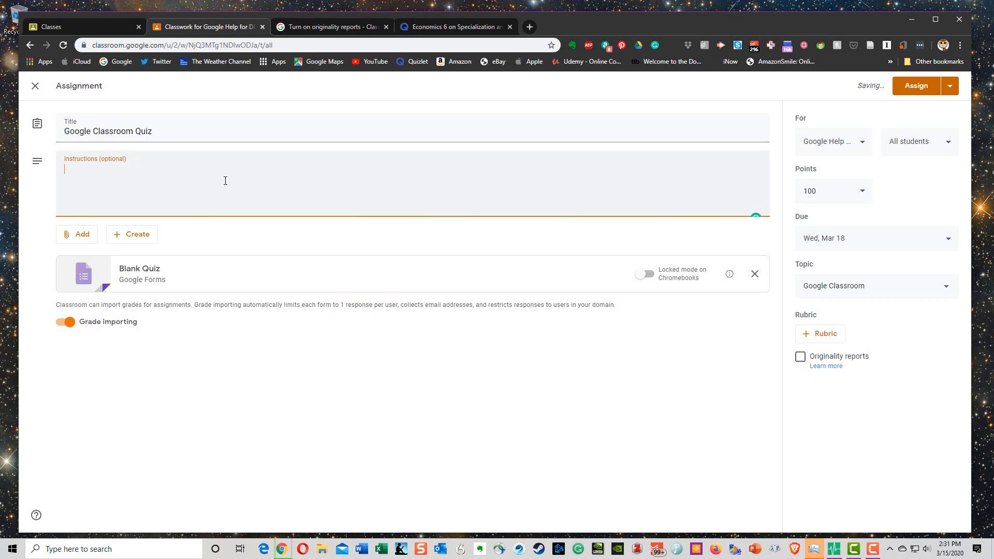
pyautogui.write('Please complete the ')
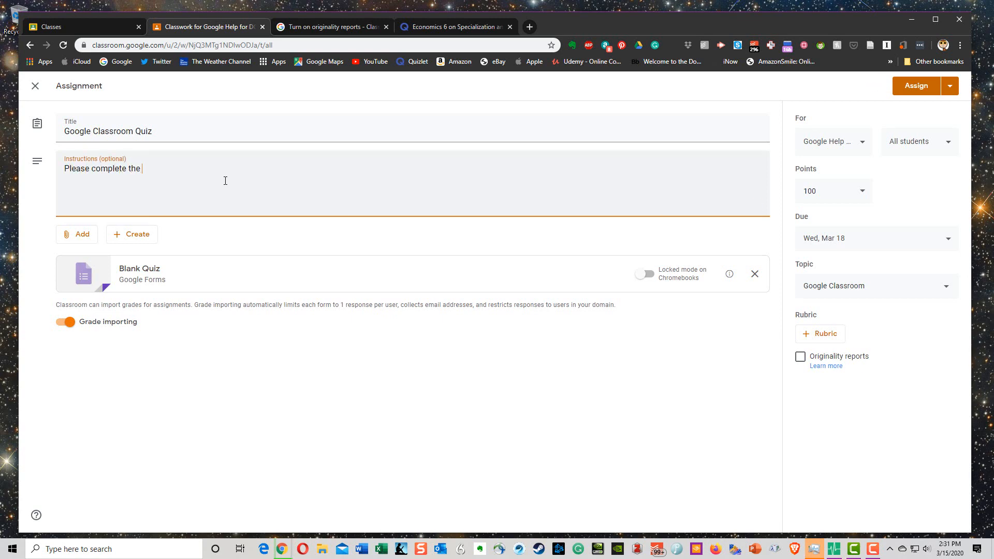
pyautogui.write('quiz.')
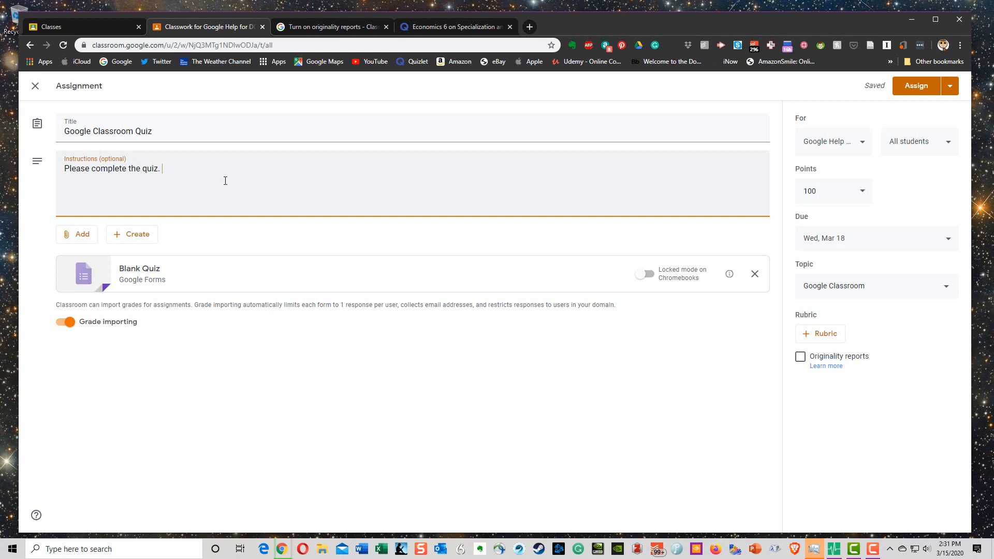
# Step: Open the attached Blank Quiz in Google Forms and set both its form title and its file name to "Google Classroom Quiz"
pyautogui.click(133, 270)
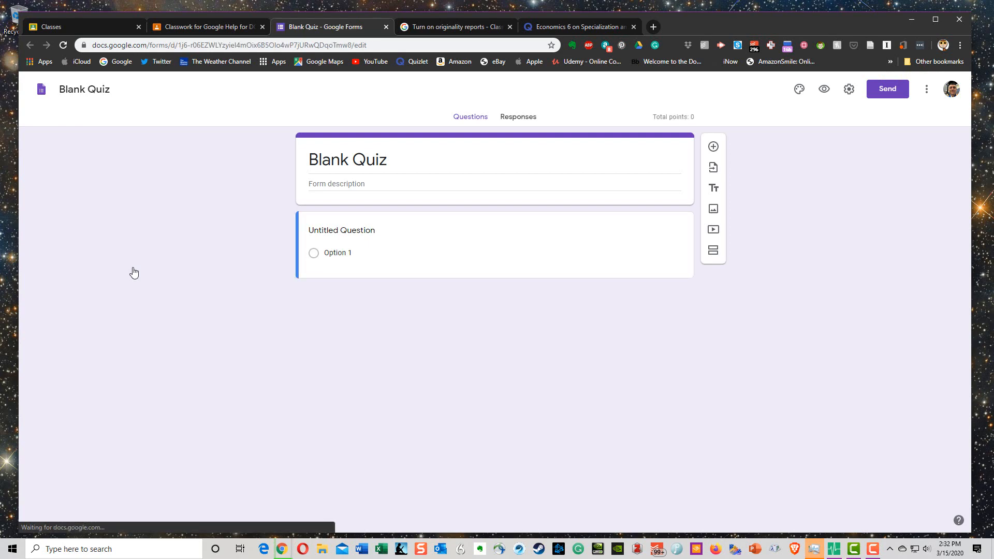
pyautogui.click(318, 158)
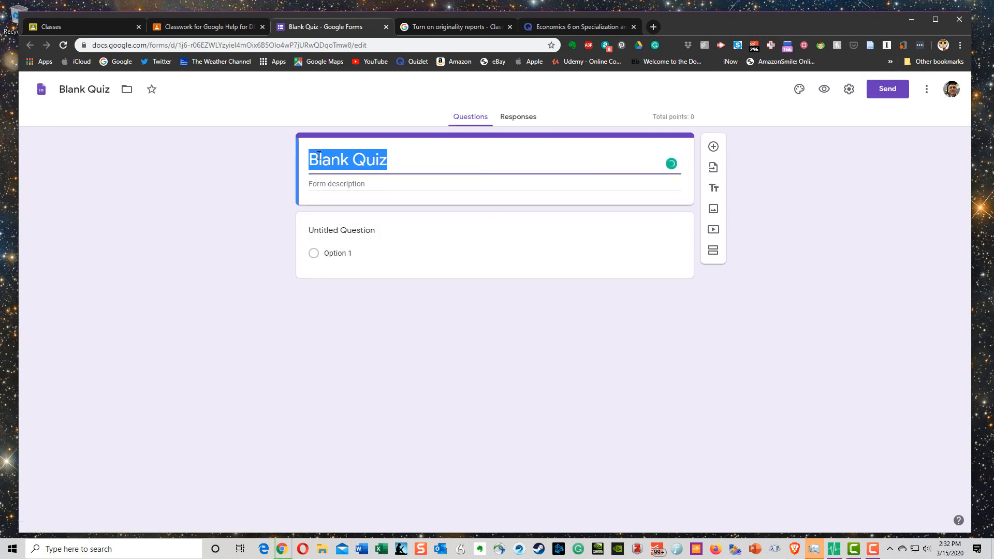
pyautogui.write('Google ')
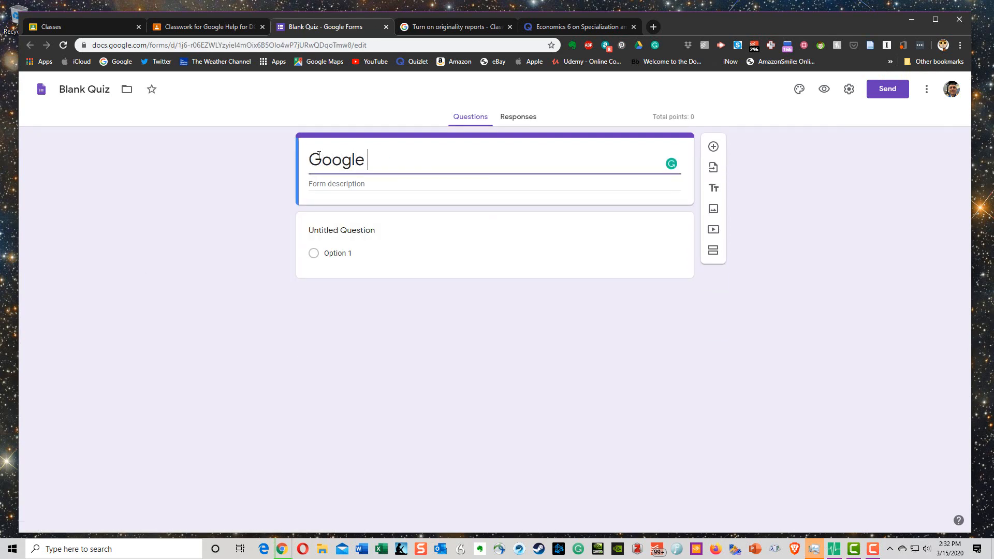
pyautogui.write('Classroom Q')
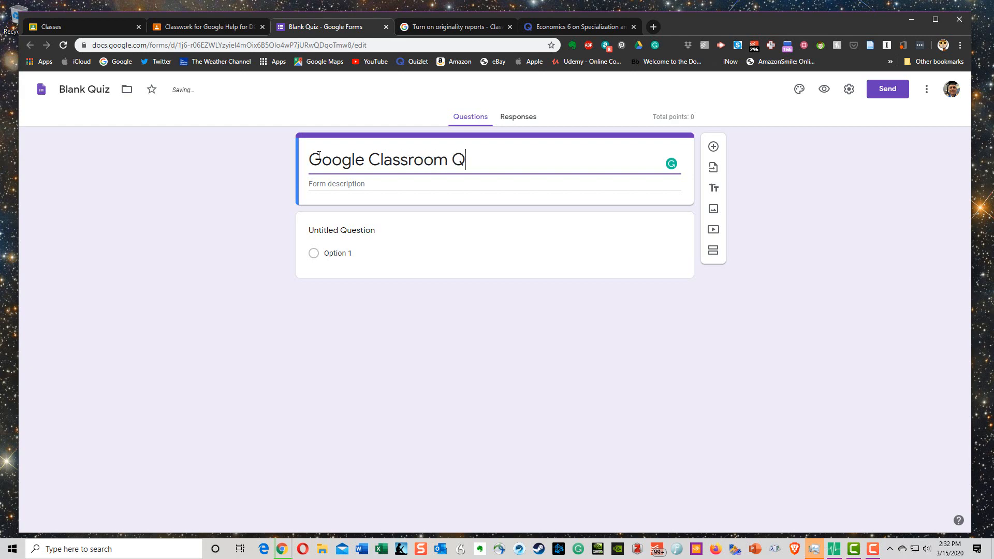
pyautogui.write('uiz')
pyautogui.moveTo(308, 159); pyautogui.dragTo(487, 159)
pyautogui.hotkey('ctrl', 'c')
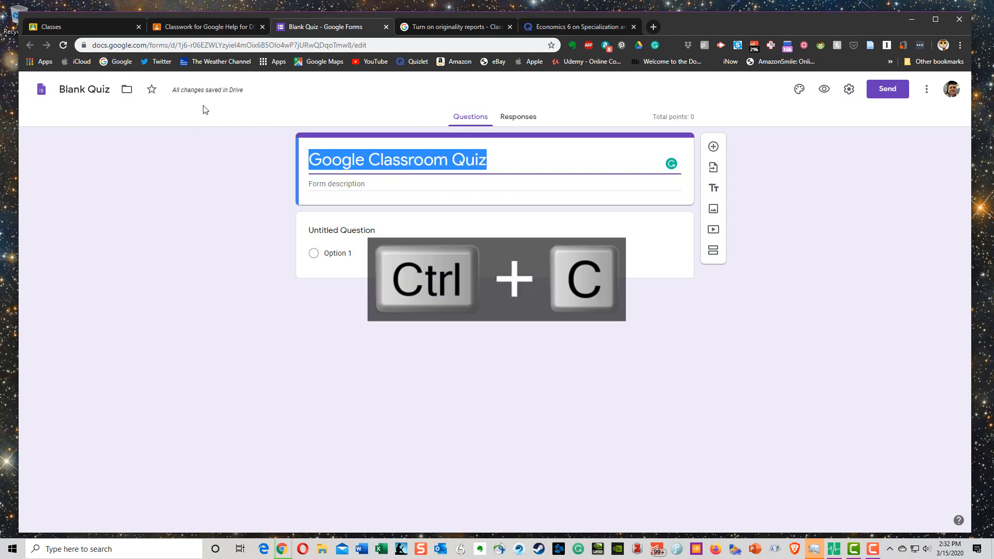
pyautogui.click(80, 93)
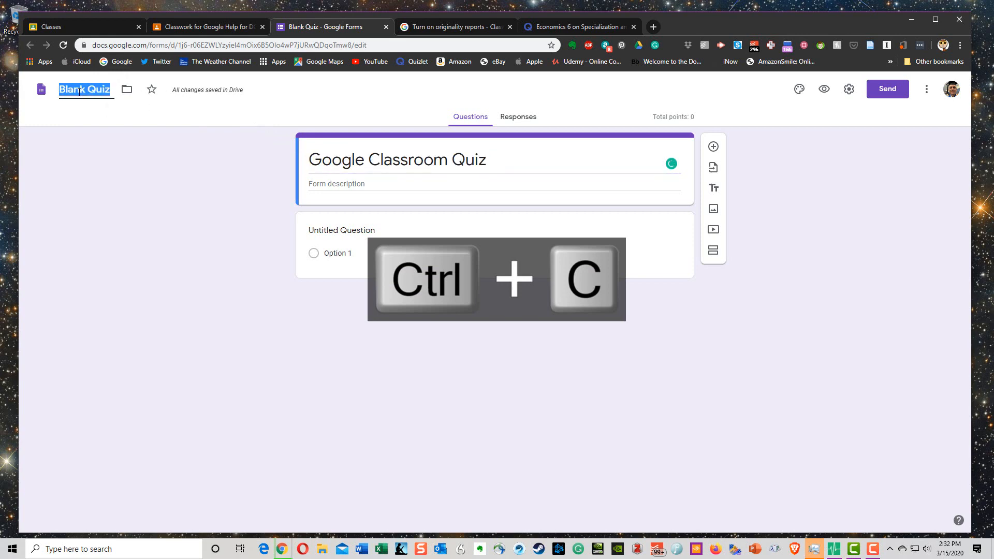
pyautogui.hotkey('ctrl', 'v')
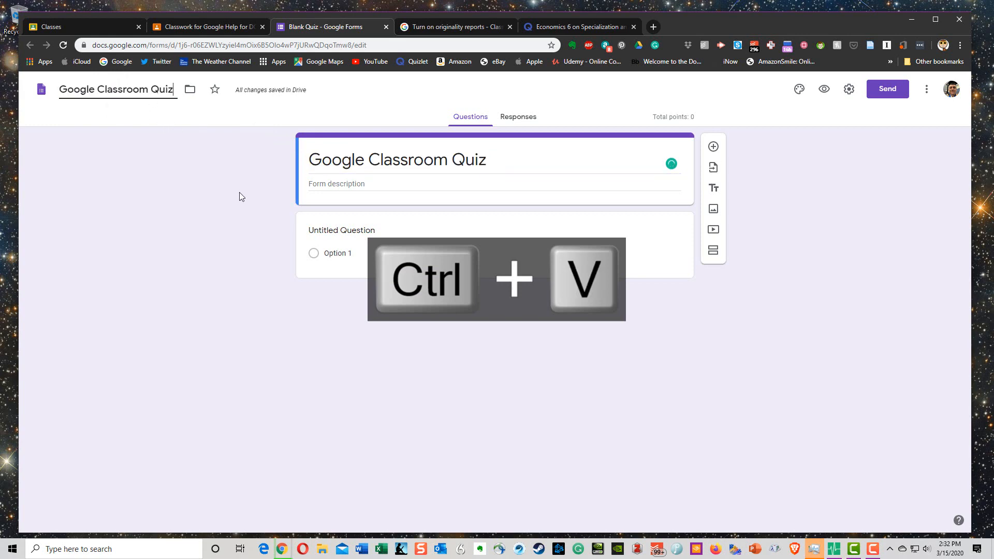
# Step: Enter "A quiz on Google Classroom" as the form description
pyautogui.click(348, 183)
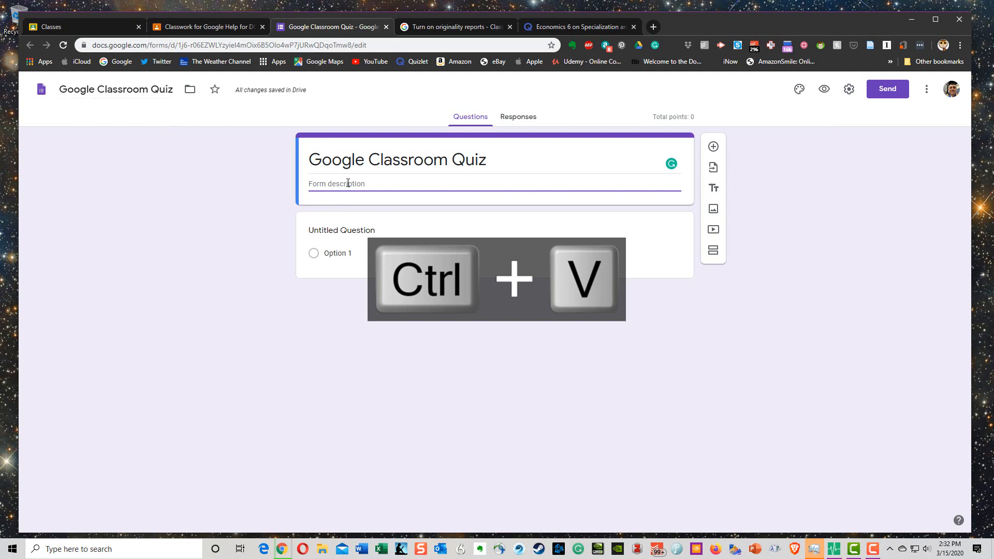
pyautogui.write('A quiz on ')
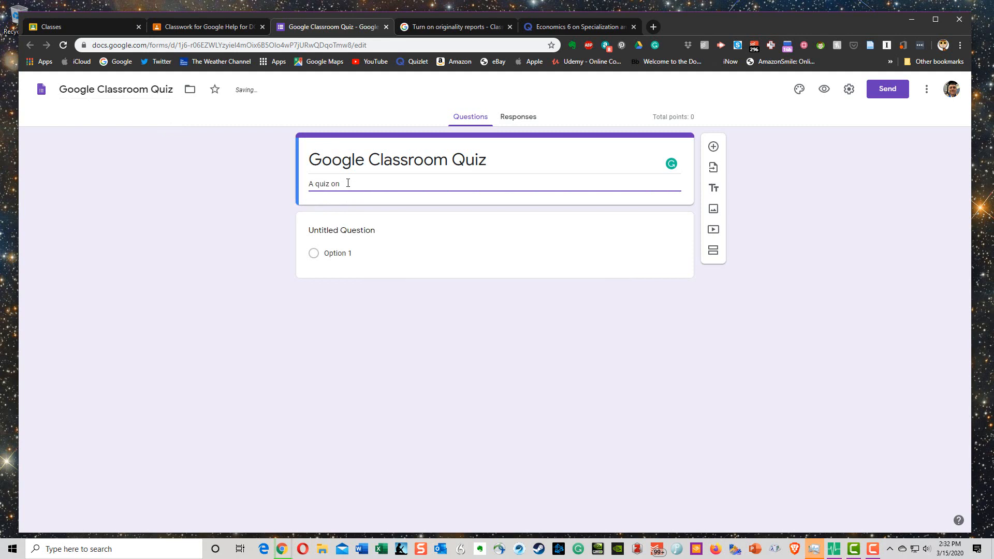
pyautogui.write('Goog')
pyautogui.write('le Classroo')
pyautogui.write('om')
pyautogui.write('m')
# Step: Change the untitled question into a required short-answer question named "Last name"
pyautogui.click(334, 231)
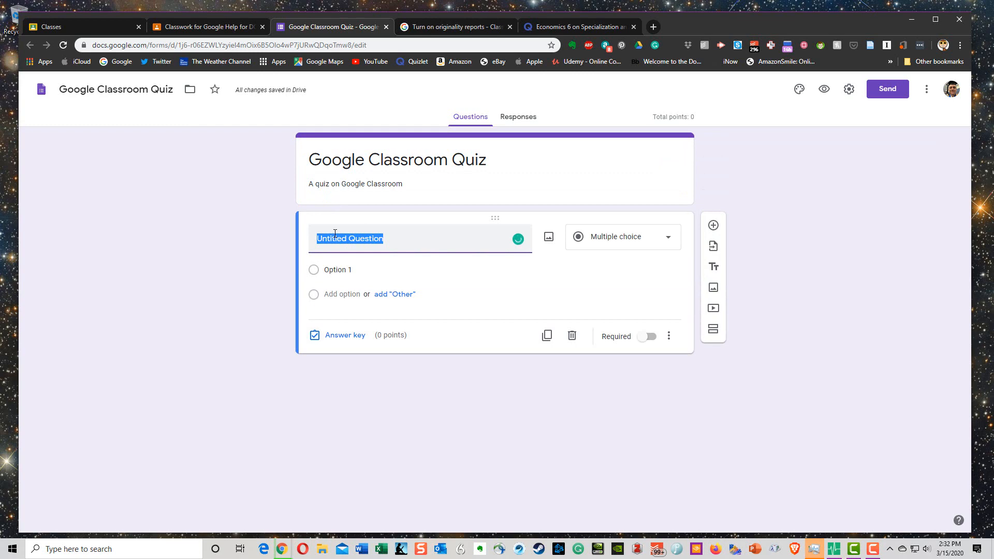
pyautogui.write('Last name')
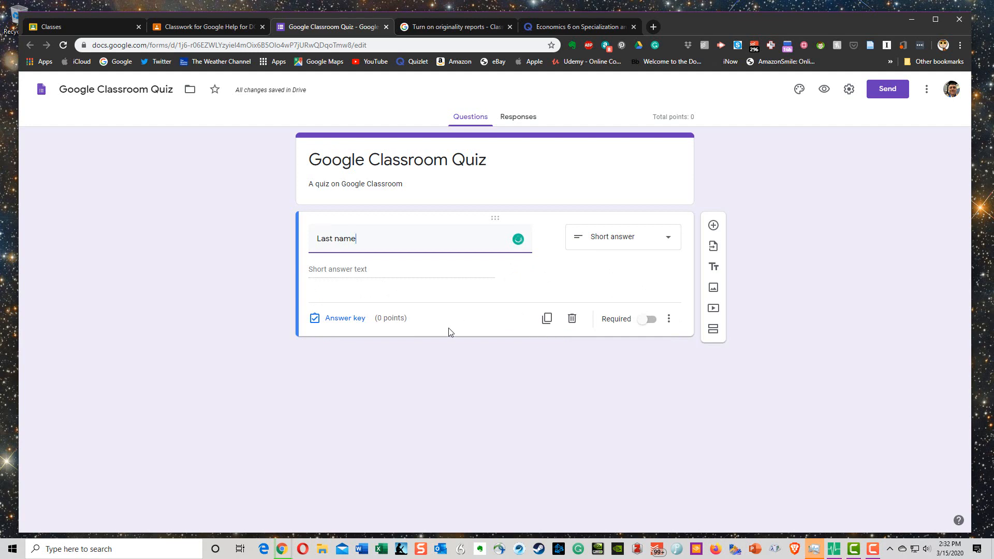
pyautogui.click(649, 321)
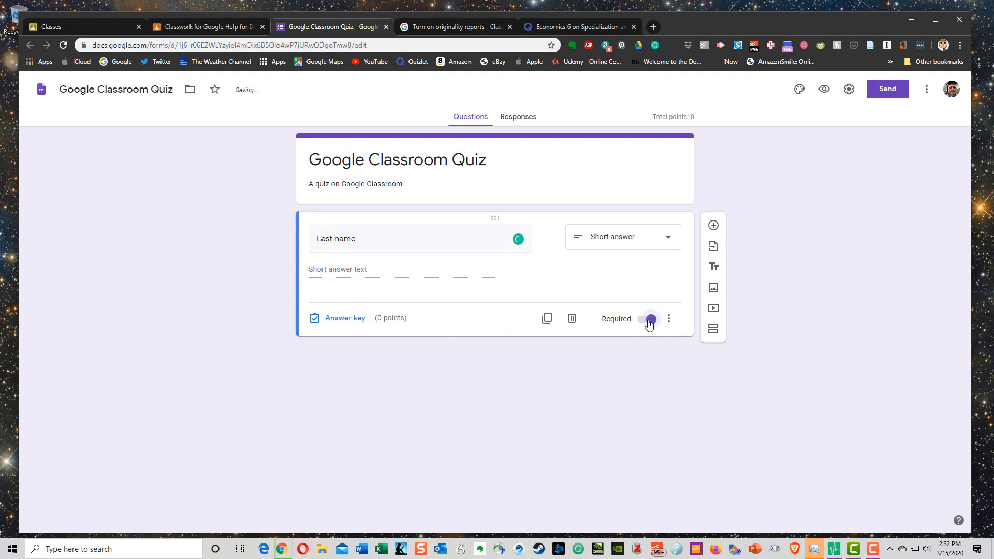
# Step: Add a required short-answer question named "First name" and set its answer key to 0 points
pyautogui.click(714, 226)
pyautogui.write('F')
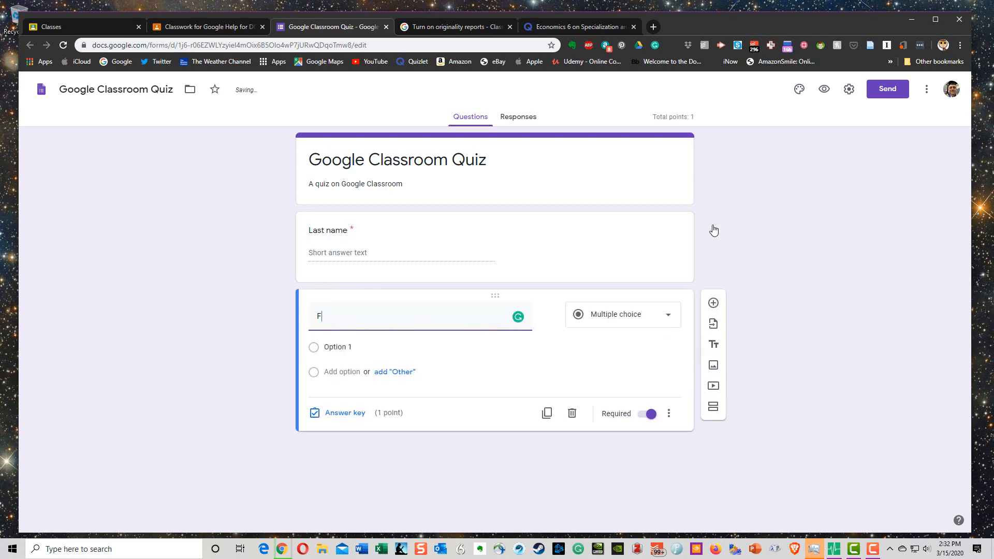
pyautogui.write('irst name')
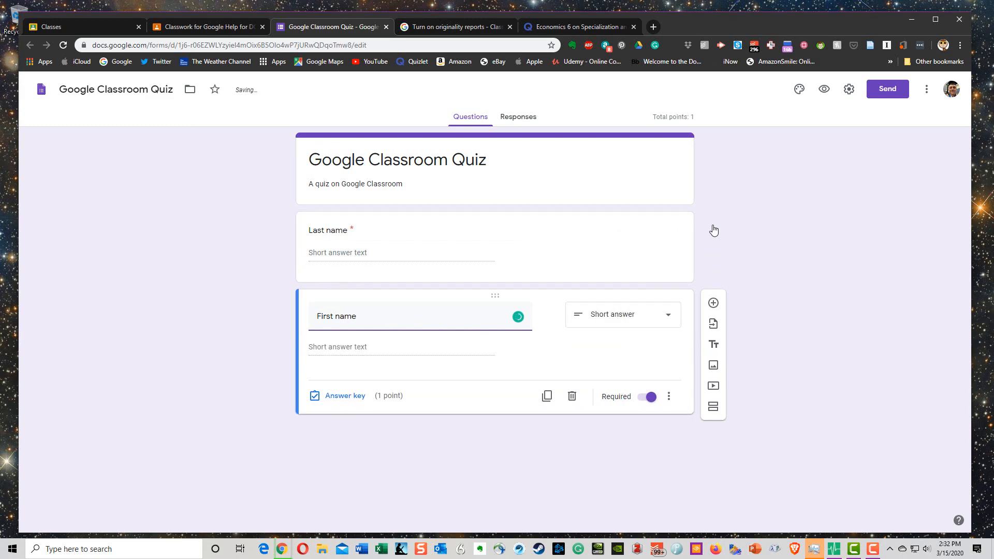
pyautogui.click(356, 397)
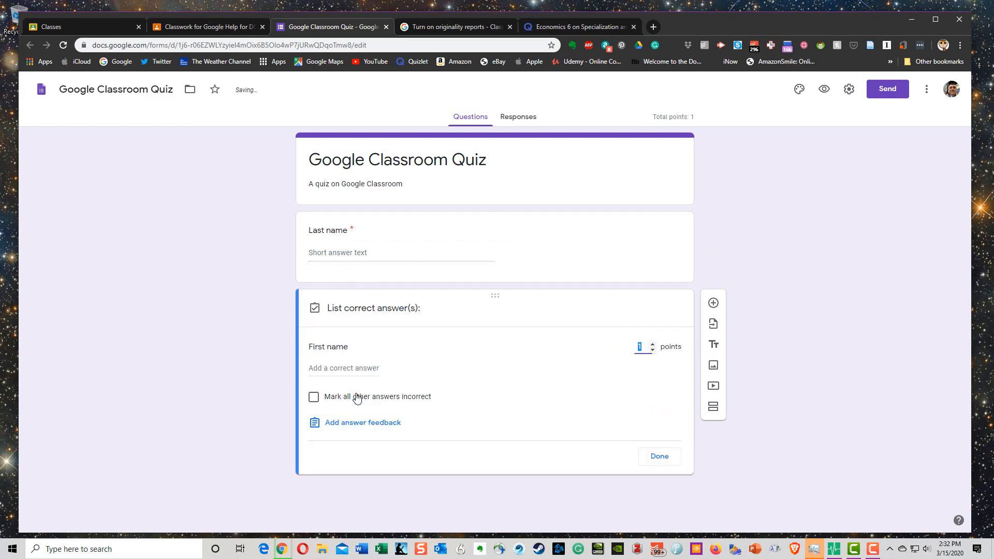
pyautogui.click(653, 350)
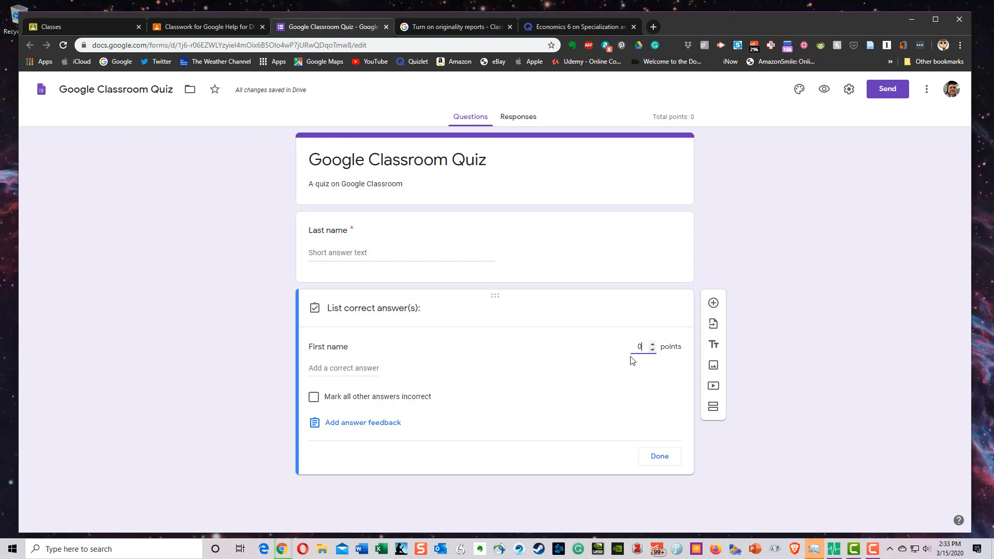
pyautogui.click(664, 458)
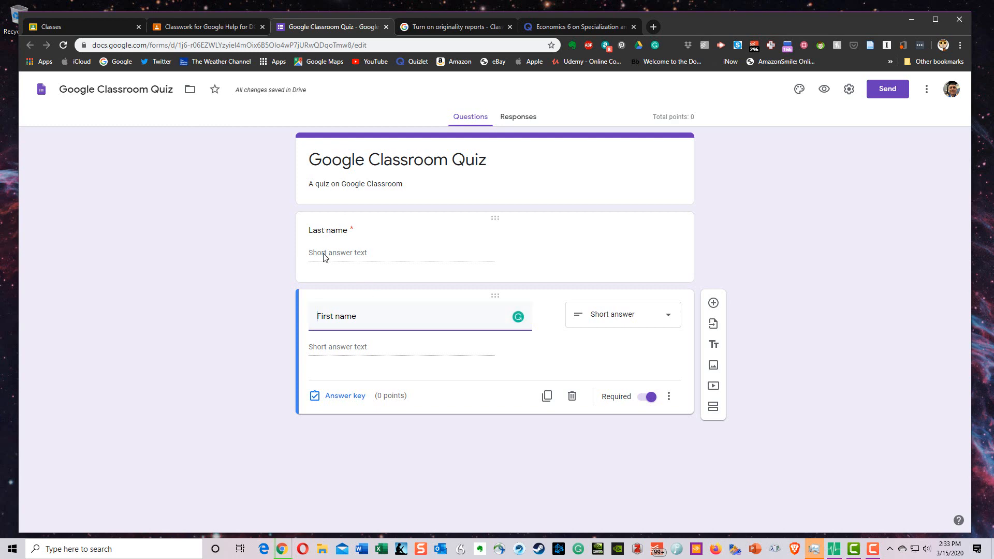
pyautogui.click(241, 306)
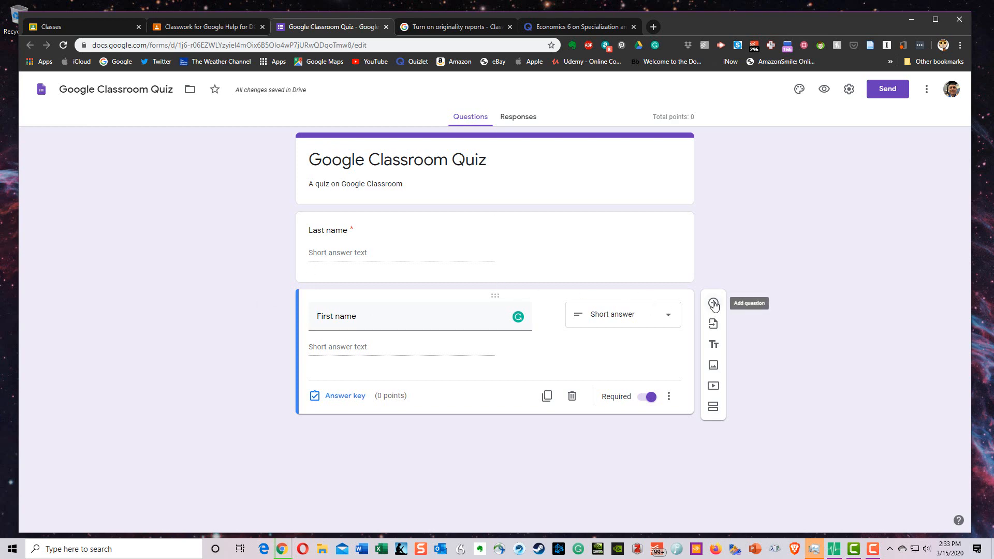
# Step: Add a required linear-scale question named "Class Period" with a scale from 1 to 8
pyautogui.click(714, 304)
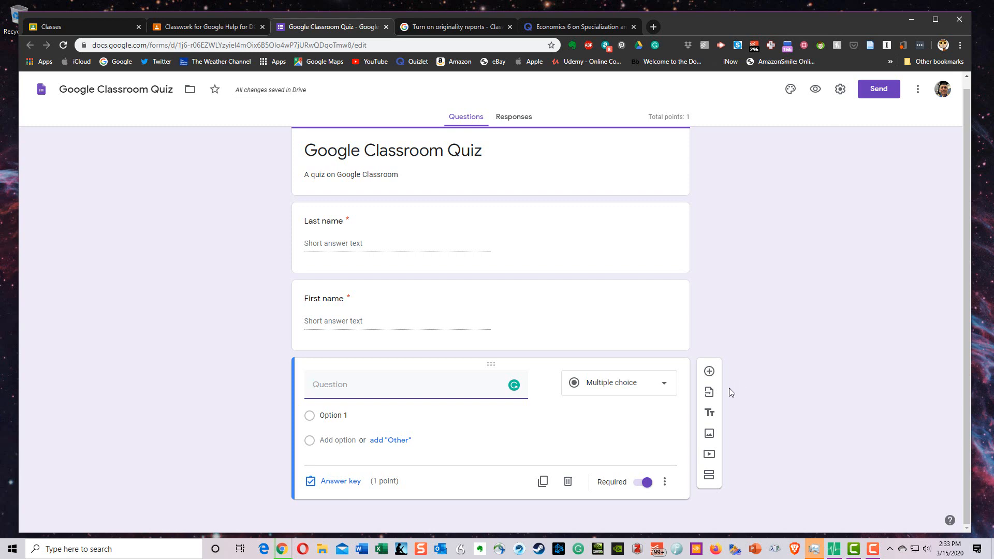
pyautogui.click(661, 389)
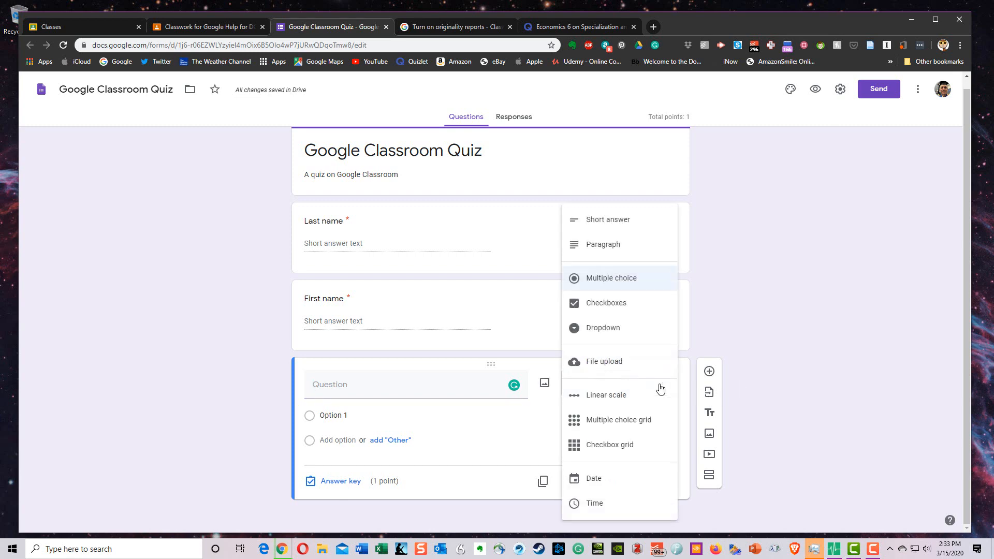
pyautogui.click(625, 402)
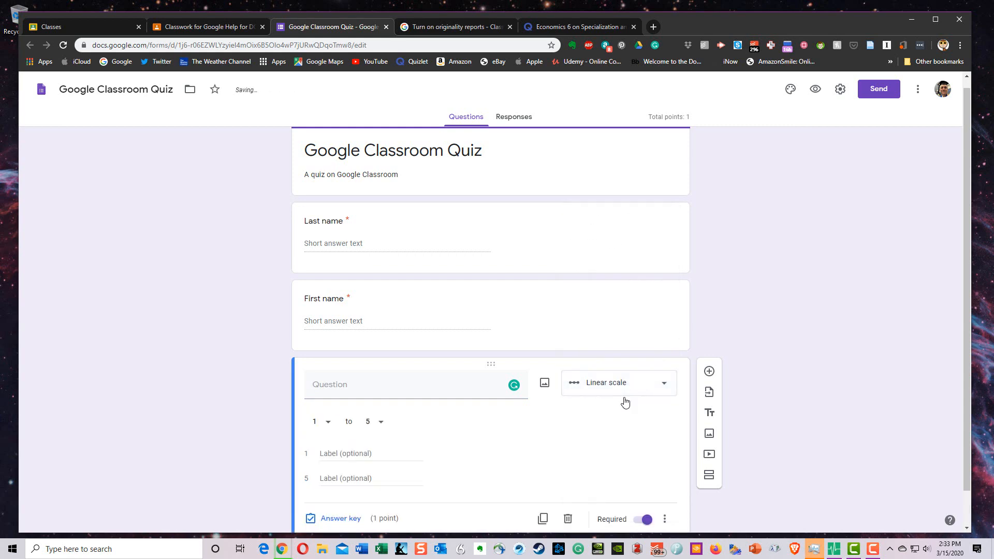
pyautogui.click(383, 425)
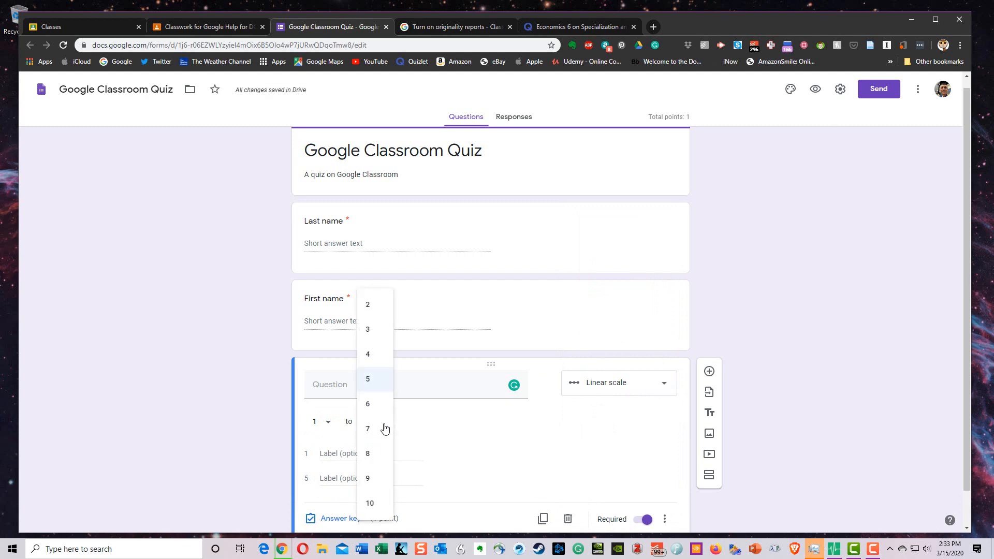
pyautogui.click(378, 453)
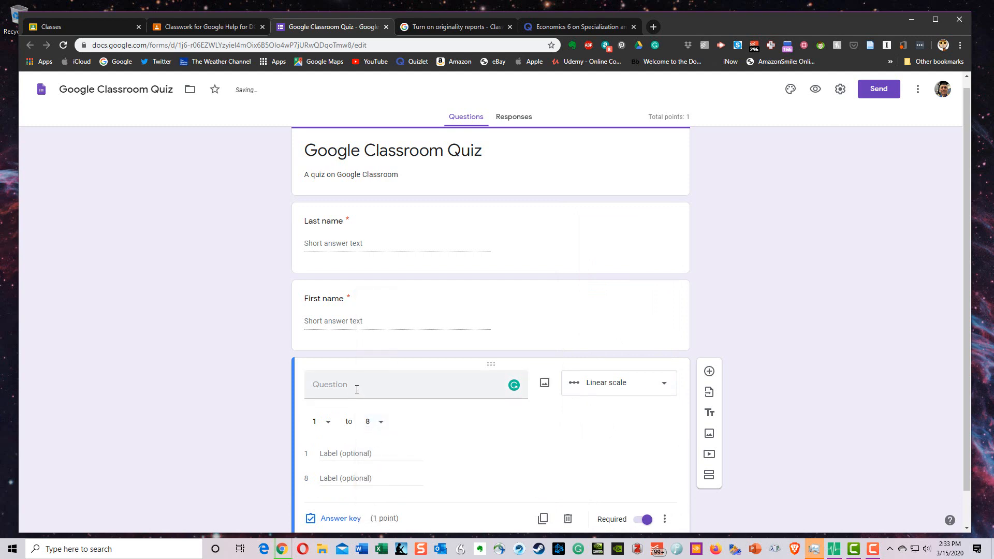
pyautogui.click(356, 389)
pyautogui.write('Clas')
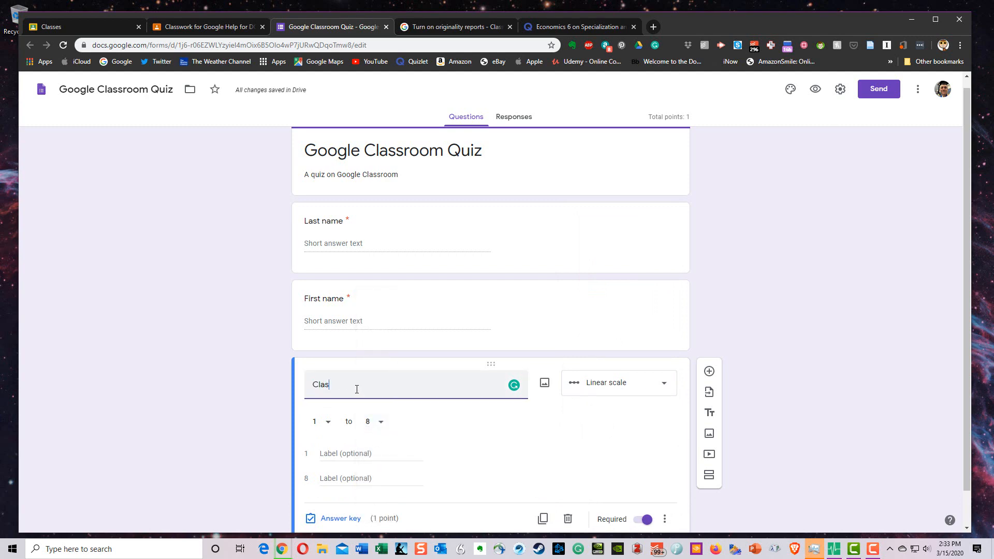
pyautogui.write('s Period')
pyautogui.click(232, 406)
# Step: Set the answer key of the "Class Period" question to 0 points
pyautogui.scroll(-1, 233, 407)
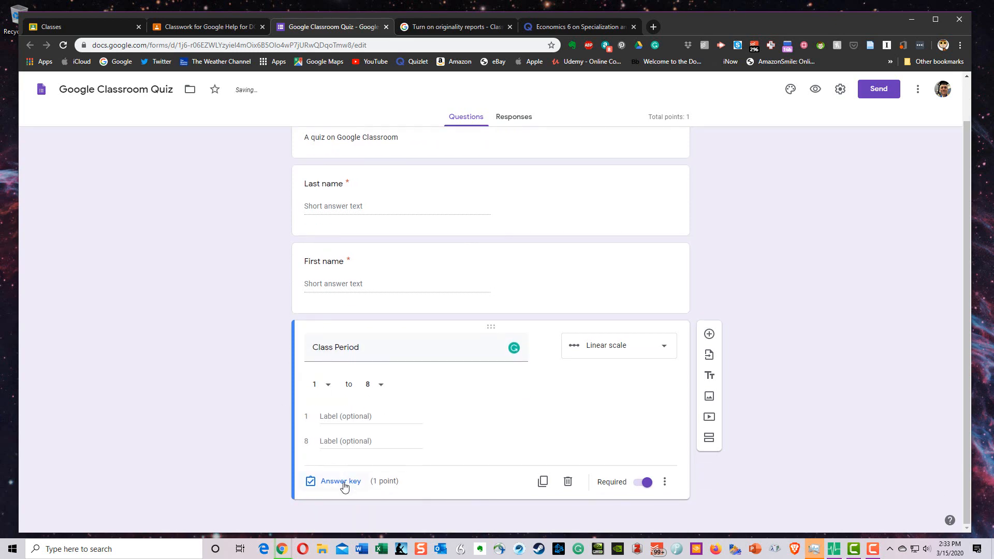
pyautogui.click(342, 481)
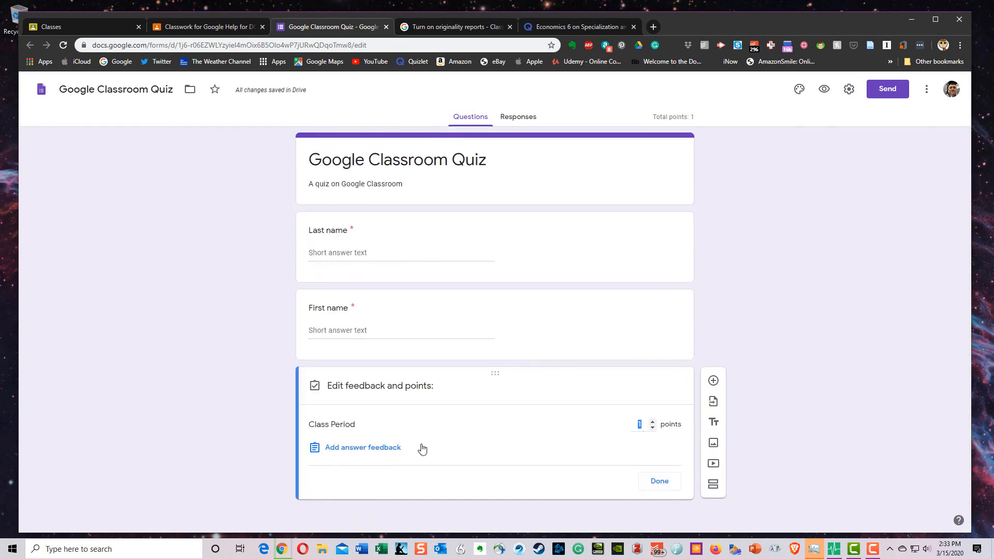
pyautogui.click(653, 427)
pyautogui.click(663, 481)
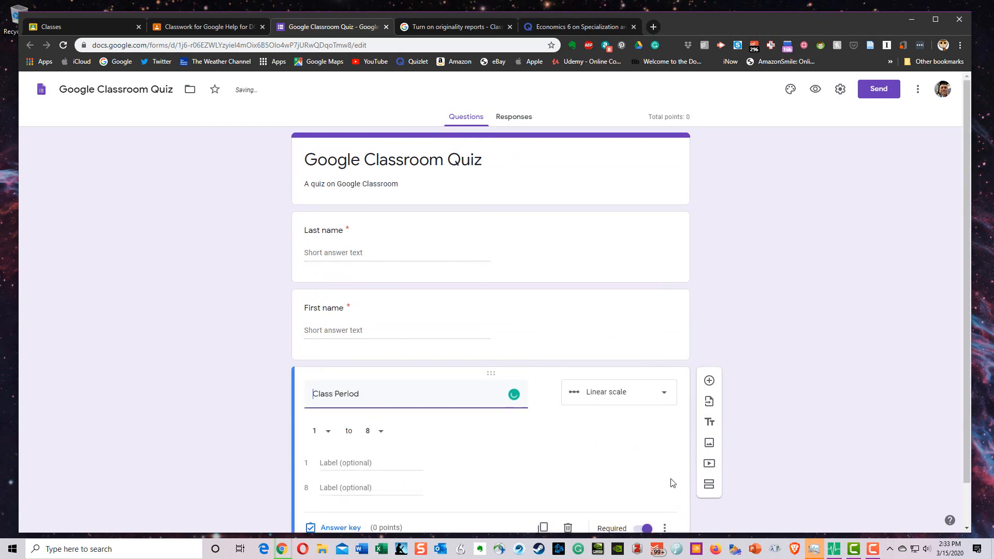
# Step: Add a blank question below "Class Period" and choose the Economics 5 Test form as the source for importing questions
pyautogui.click(709, 382)
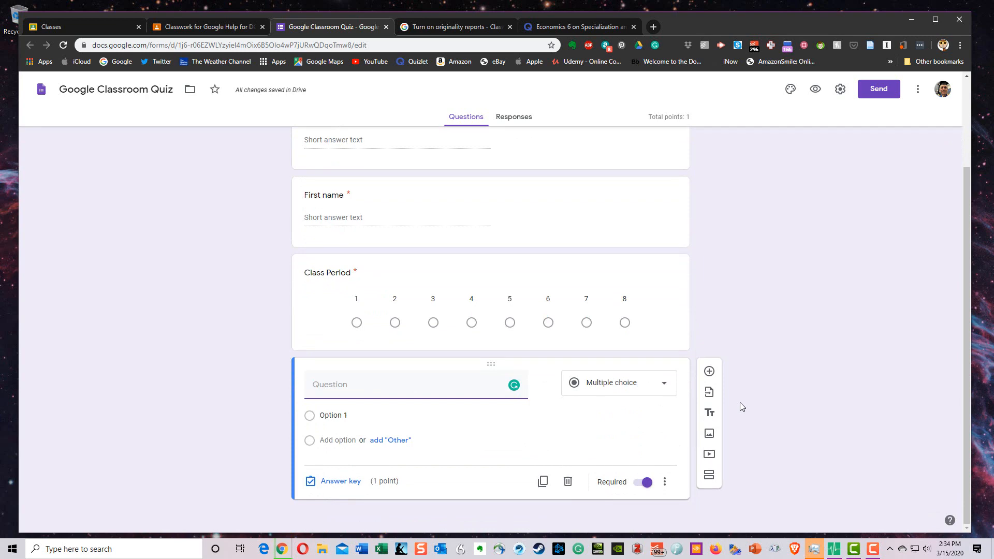
pyautogui.click(708, 393)
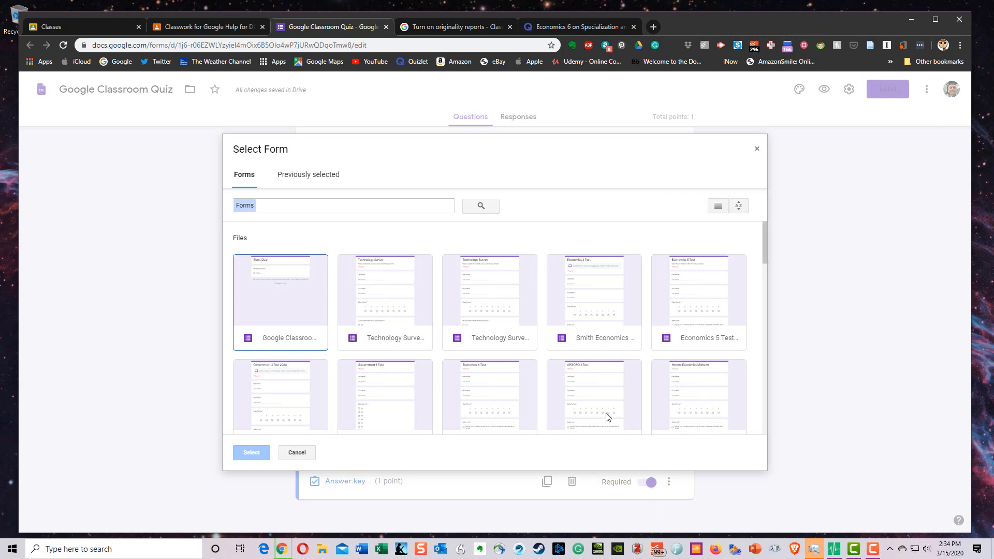
pyautogui.click(696, 302)
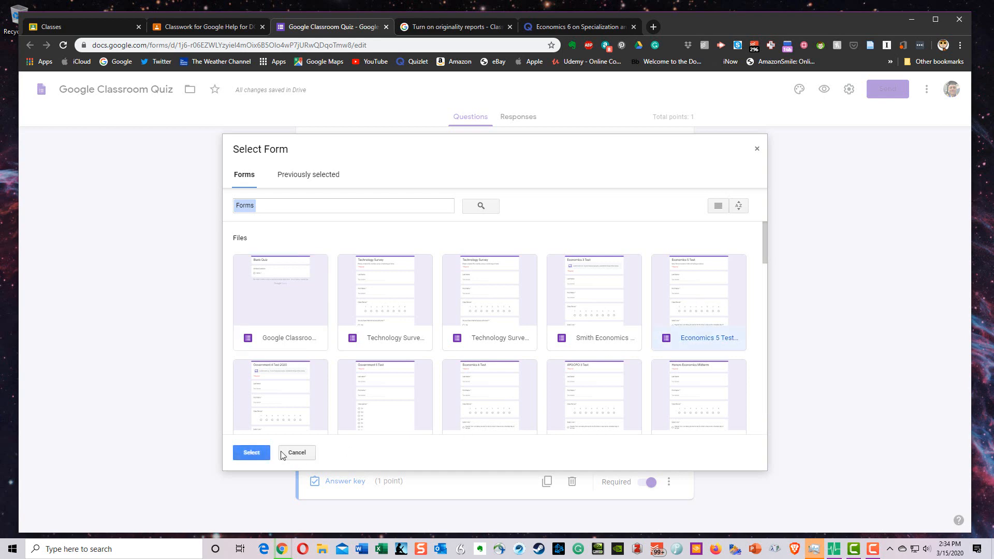
pyautogui.click(262, 453)
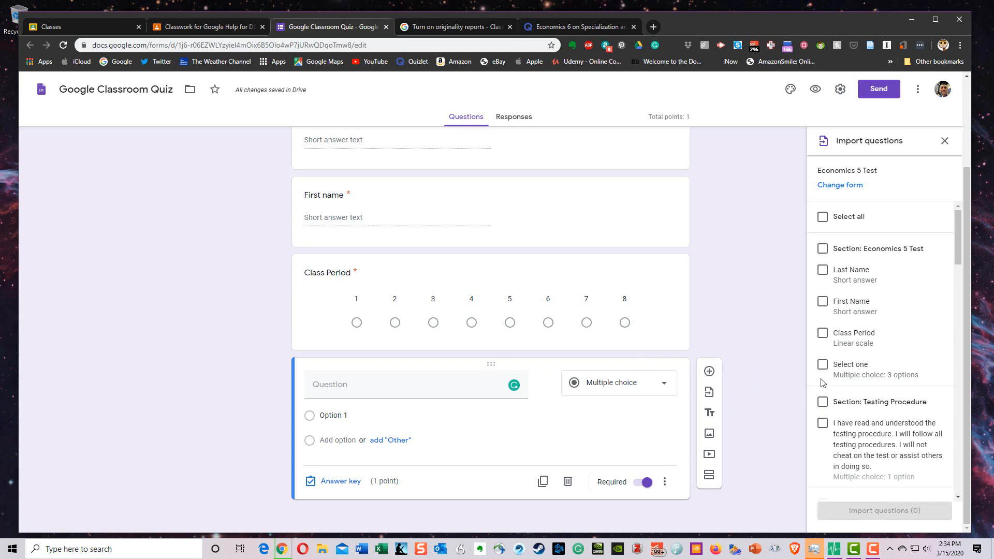
# Step: Import the "Select one" question and the whole Testing Procedure section, and delete the blank question below "Class Period"
pyautogui.click(823, 365)
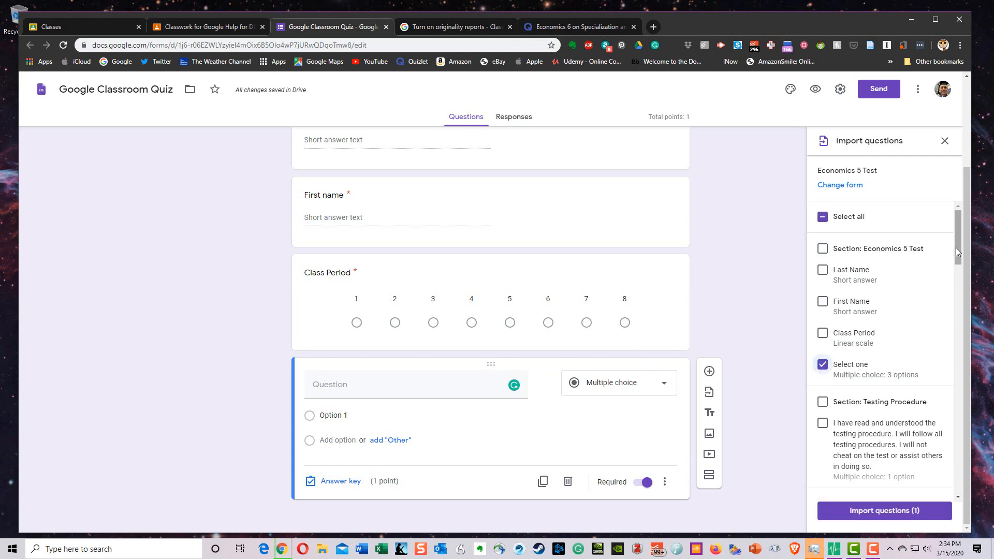
pyautogui.moveTo(958, 248); pyautogui.dragTo(962, 271)
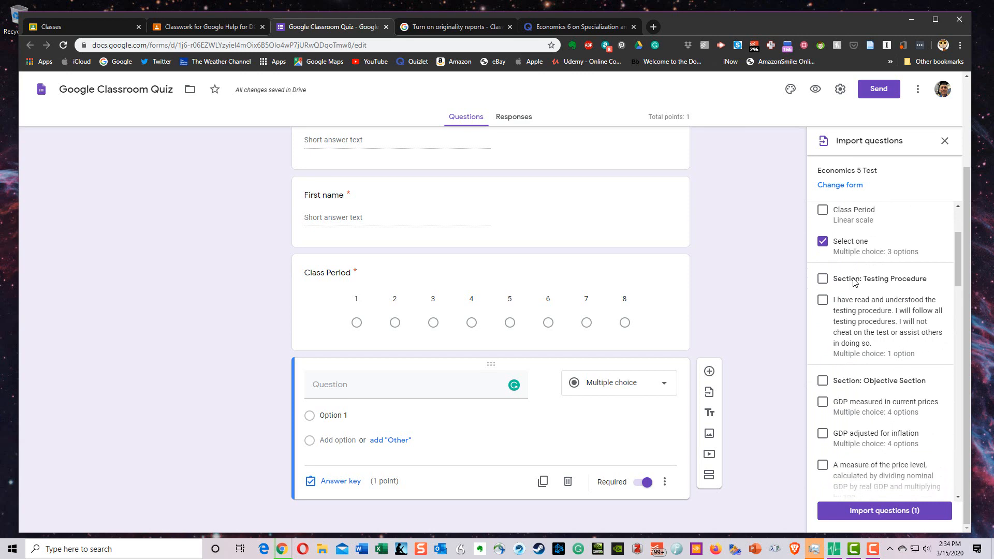
pyautogui.click(822, 280)
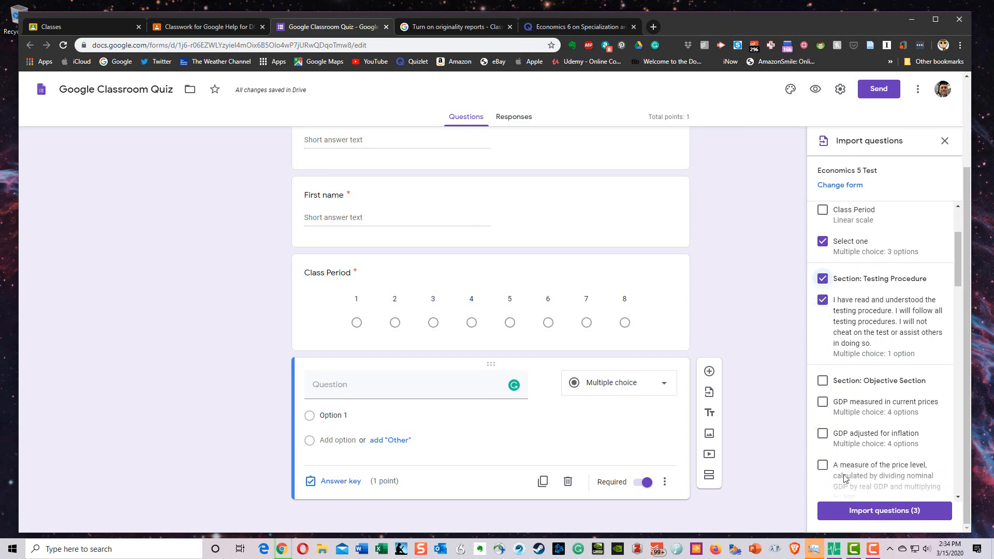
pyautogui.click(858, 512)
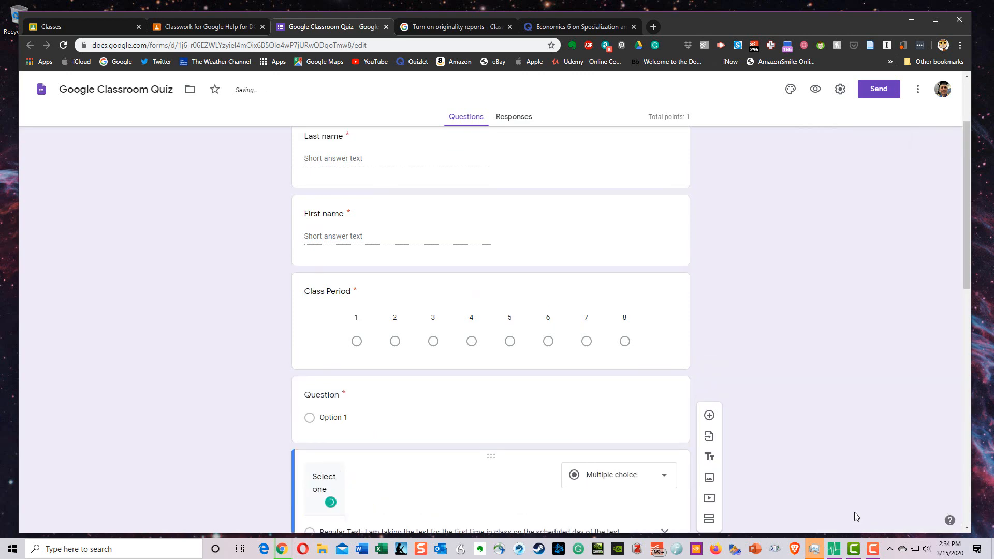
pyautogui.click(641, 382)
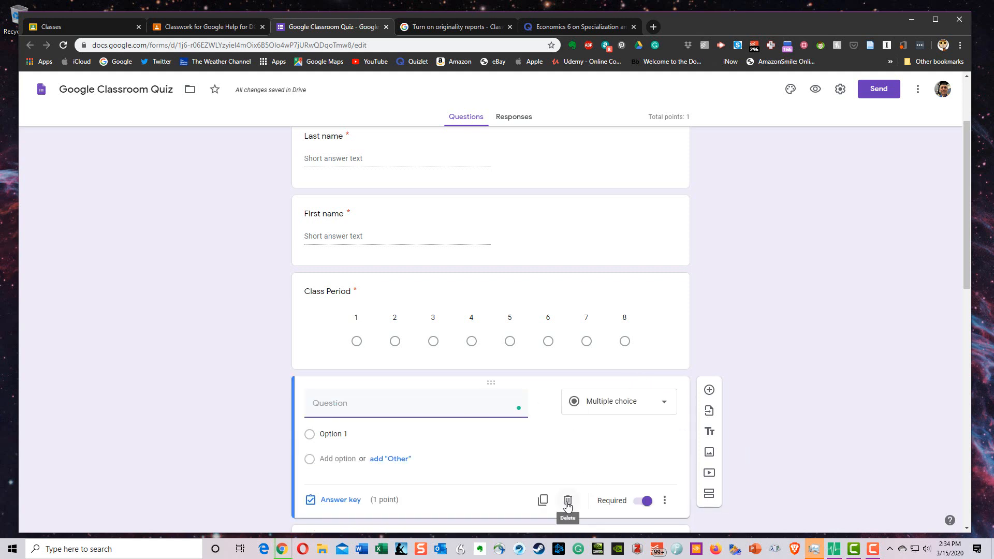
pyautogui.click(568, 501)
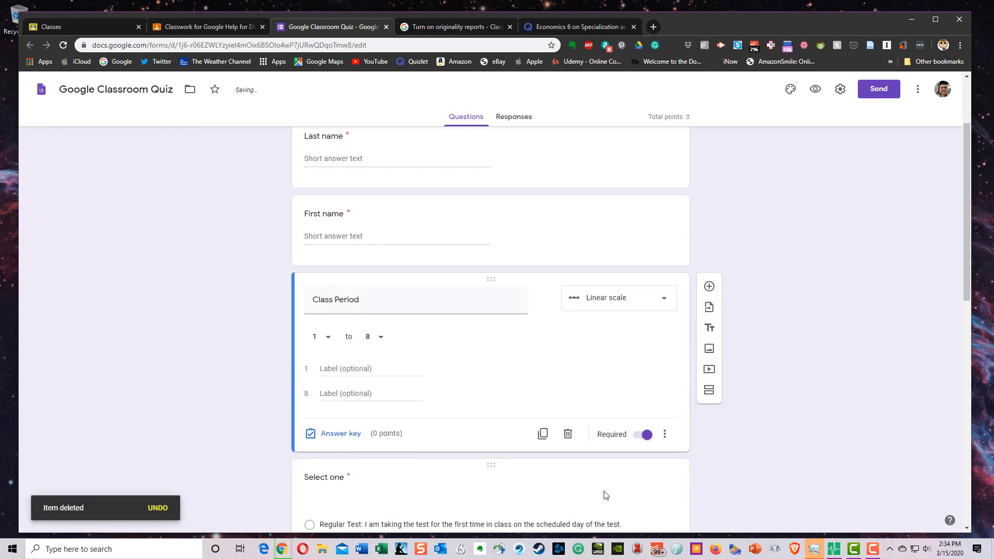
# Step: Add a new section after the testing-procedure agreement question and title it "Objective Section"
pyautogui.scroll(-4, 724, 454)
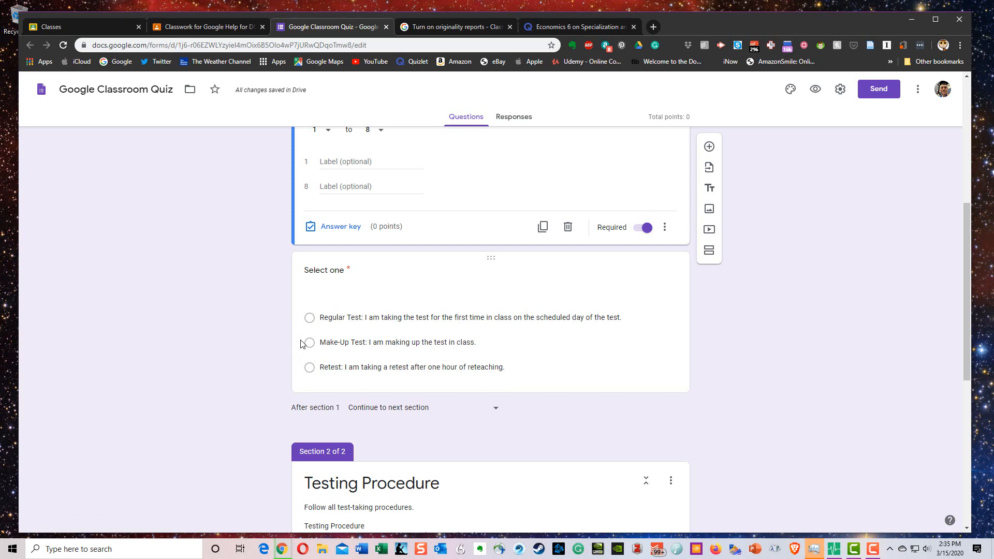
pyautogui.scroll(-5, 231, 372)
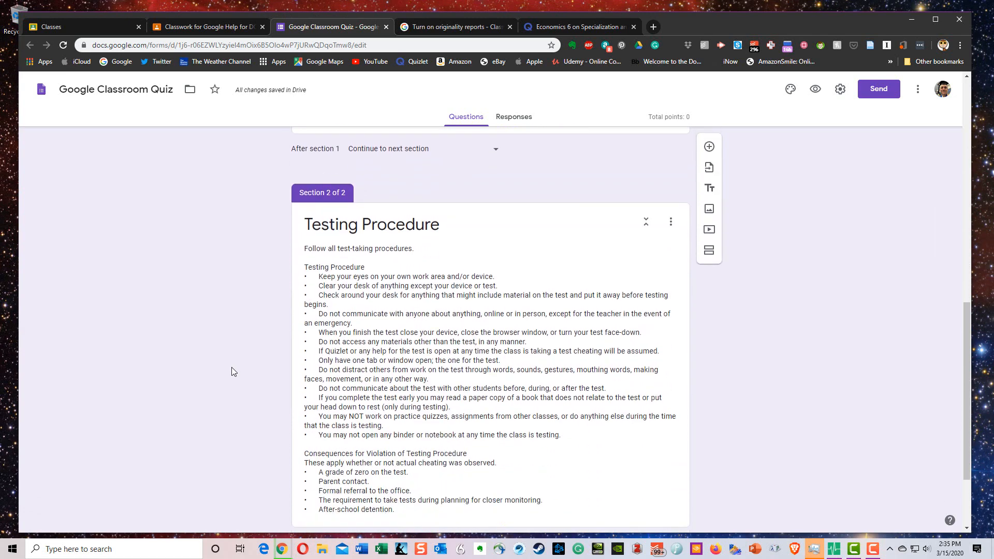
pyautogui.scroll(-1, 232, 372)
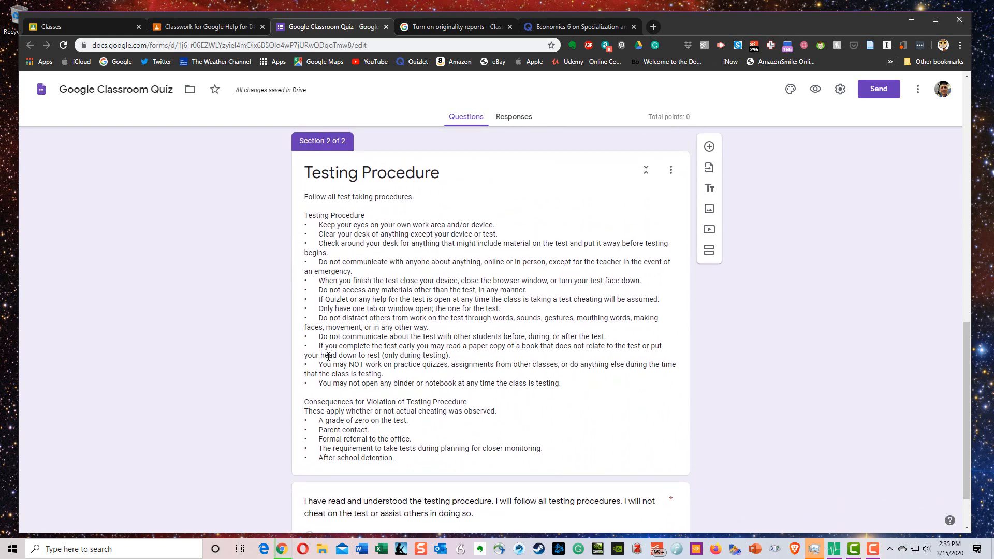
pyautogui.scroll(-2, 260, 378)
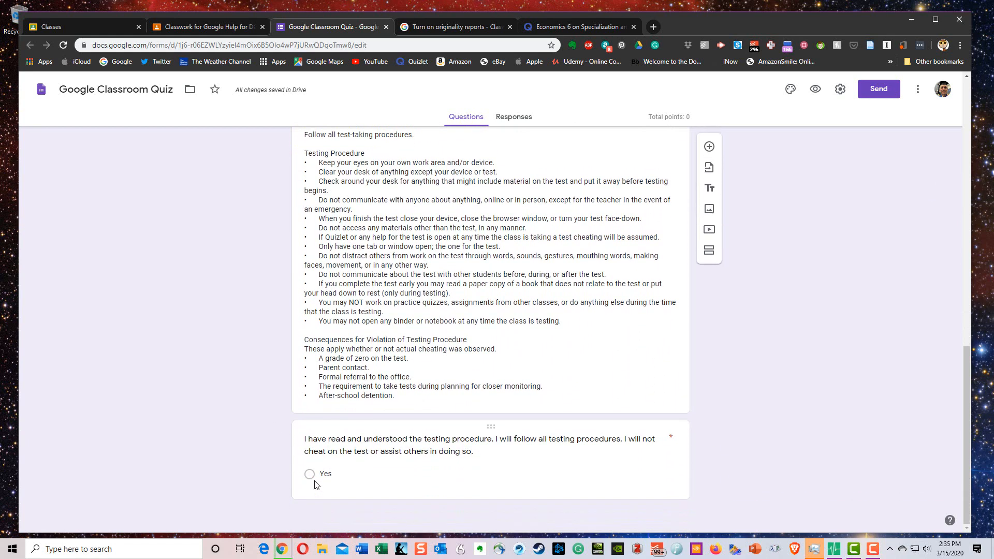
pyautogui.click(480, 428)
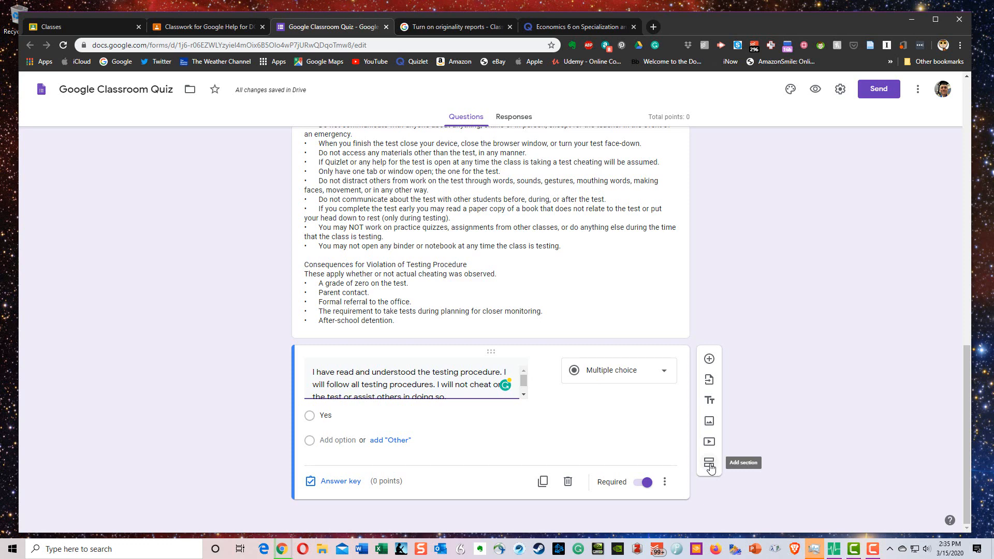
pyautogui.click(710, 466)
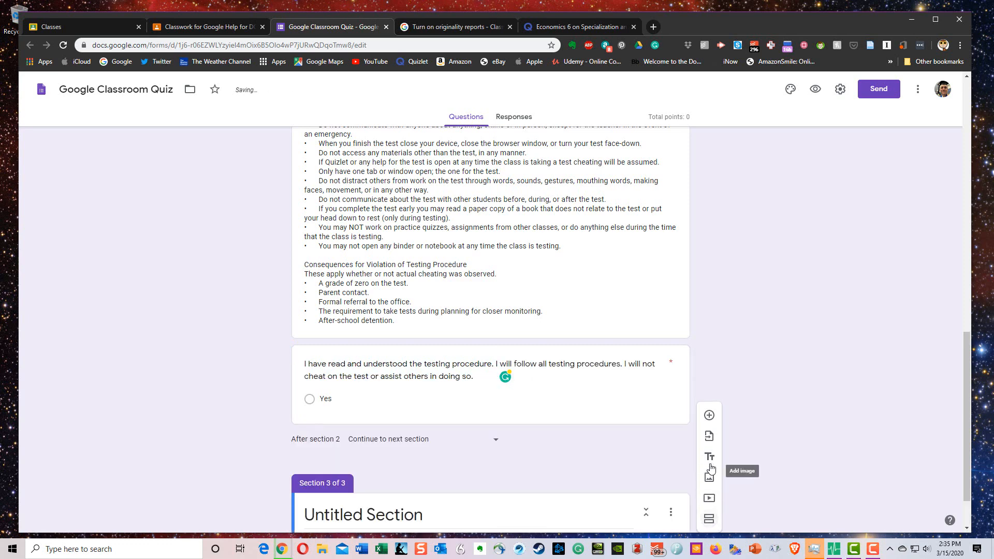
pyautogui.click(333, 450)
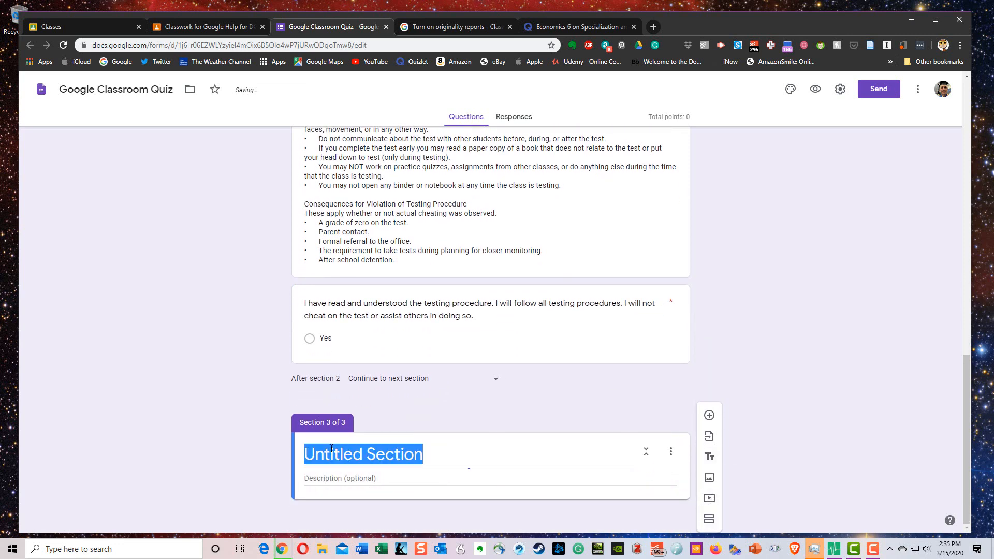
pyautogui.click(341, 451)
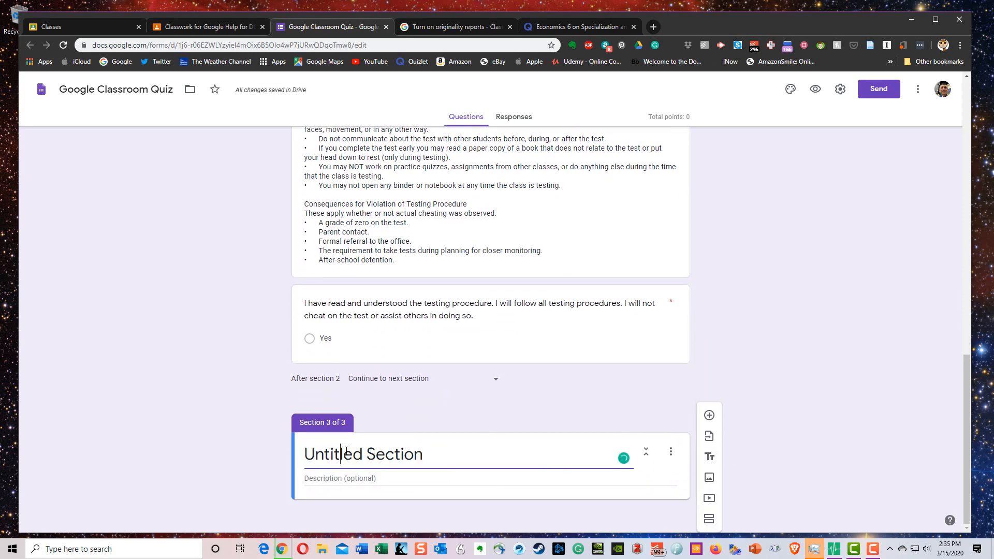
pyautogui.doubleClick(312, 456)
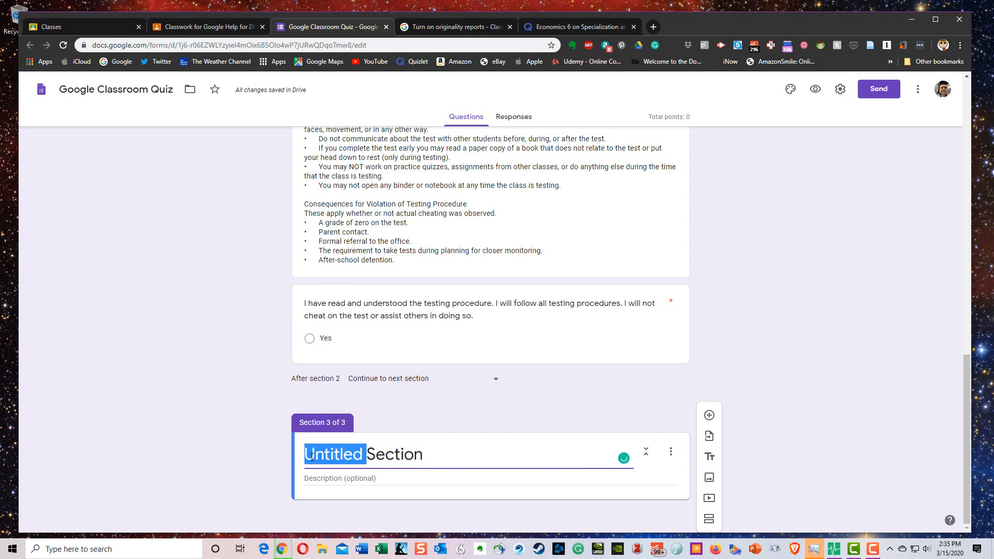
pyautogui.write('Objecti')
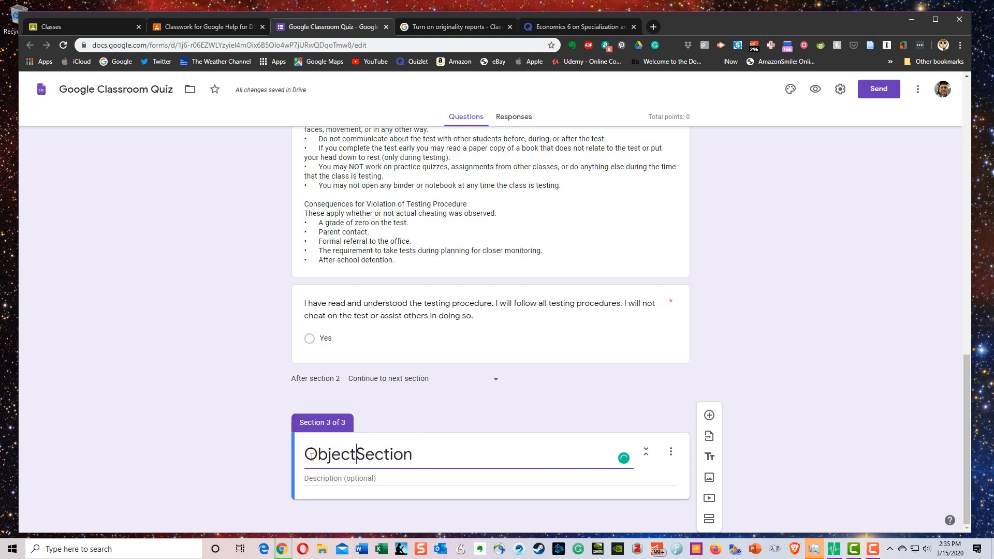
pyautogui.write('ve')
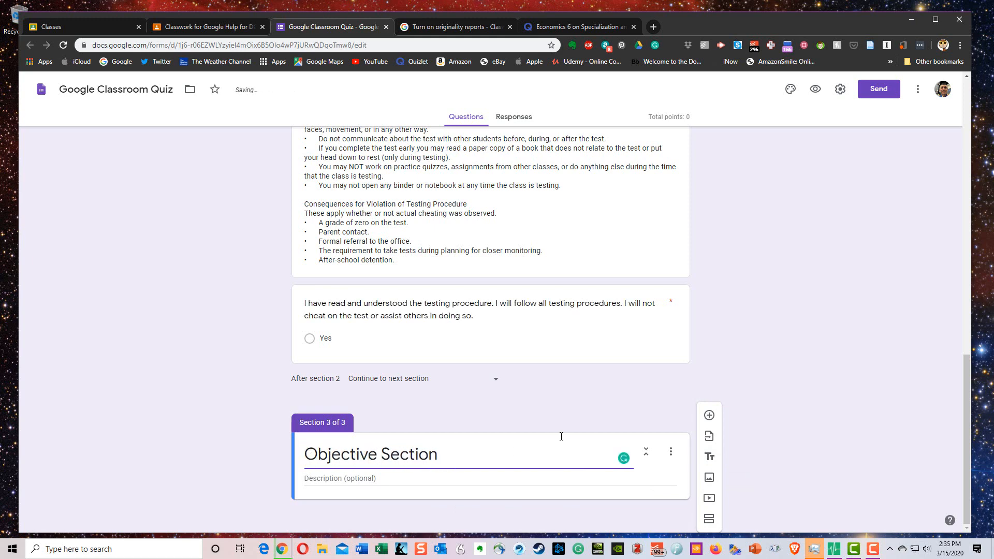
# Step: Enter "Multiple choice, checkbox, or other non-written responses." as the description of the Objective Section
pyautogui.click(580, 479)
pyautogui.write('Mul')
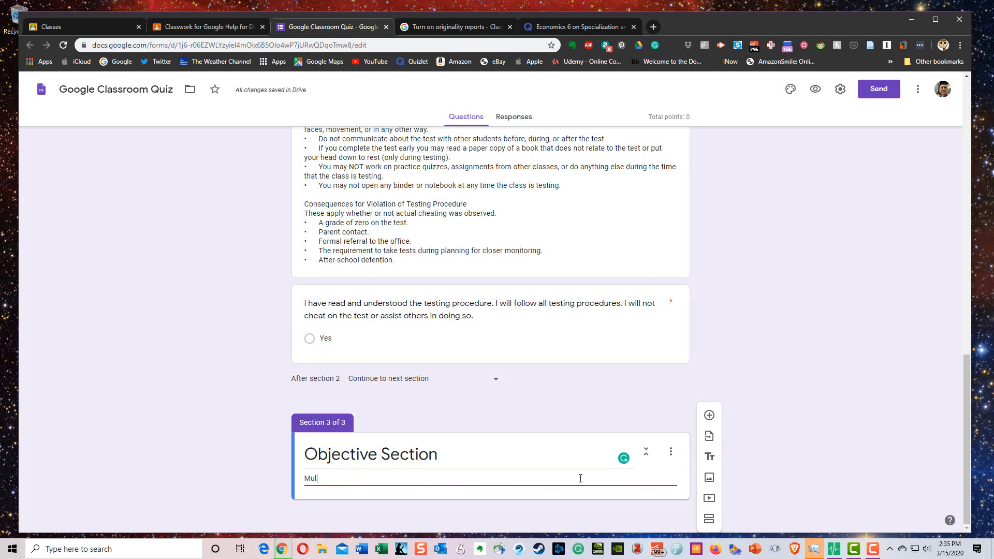
pyautogui.write('tiple choice, ch')
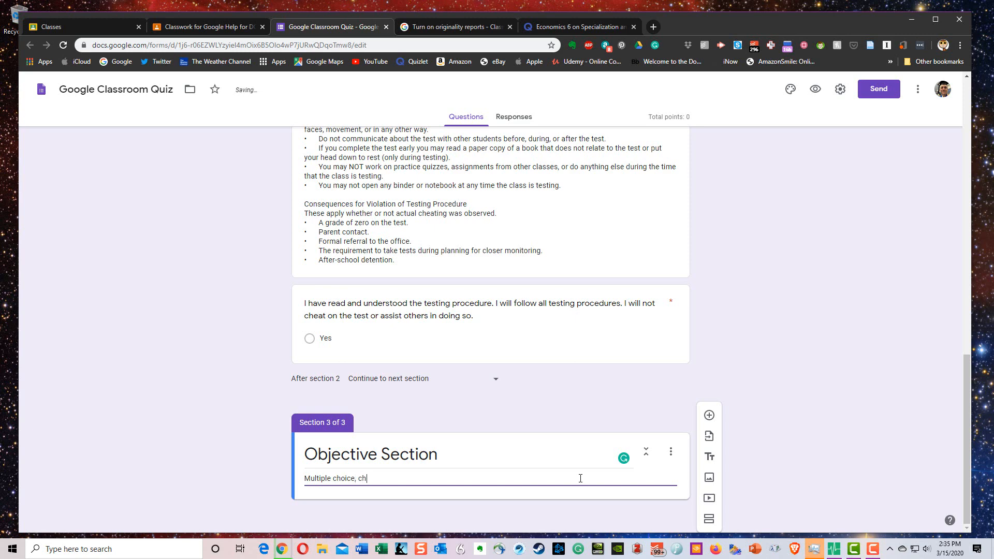
pyautogui.write('eckbox, or other non-written ')
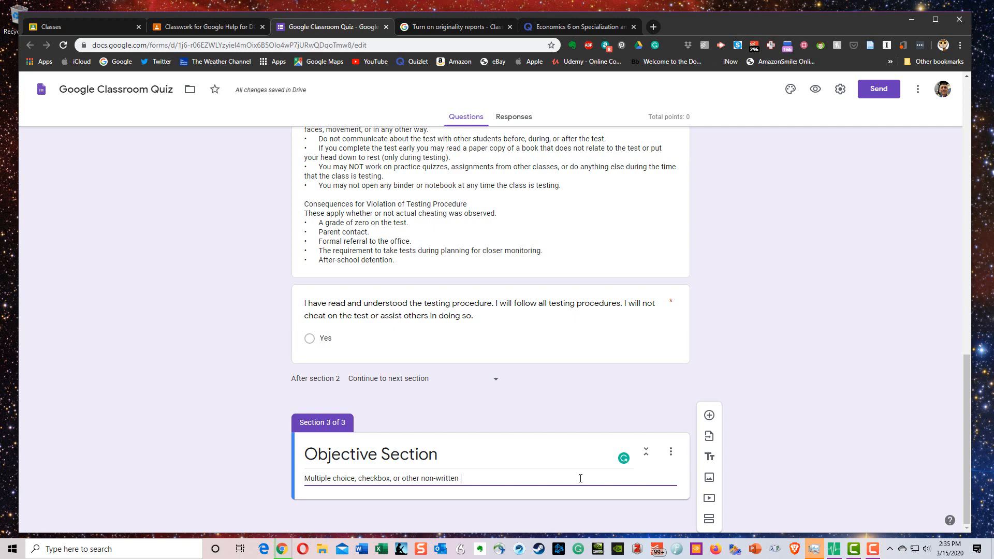
pyautogui.write('responses.')
# Step: Add a multiple-choice question to the Objective Section reading "Google Classroom is a product of _."
pyautogui.click(709, 416)
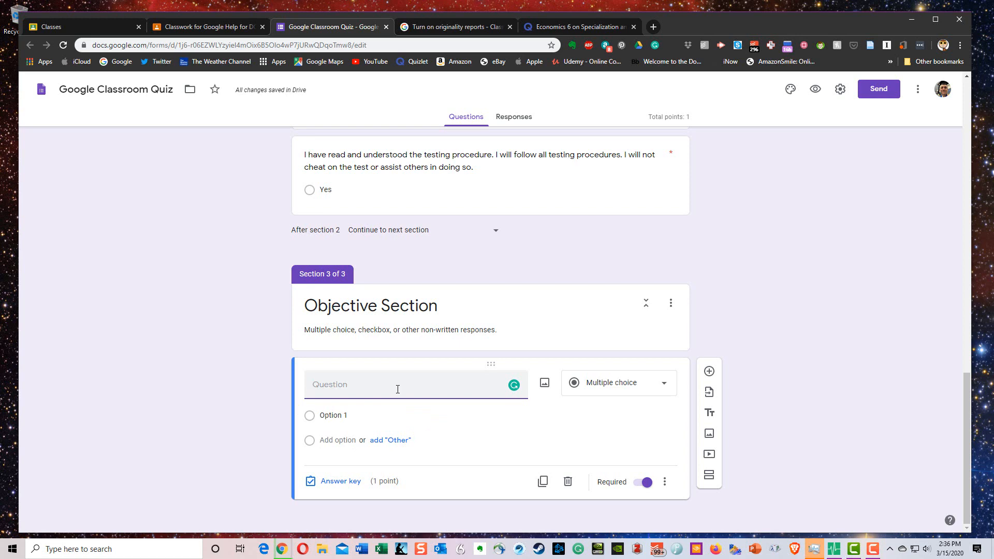
pyautogui.write('Google Cla')
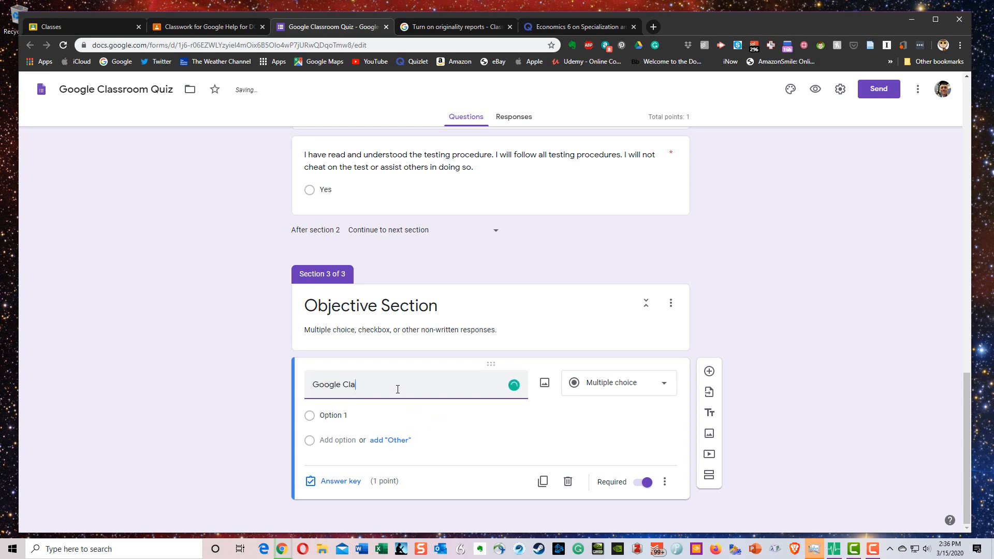
pyautogui.write('ssroom is a product of _.')
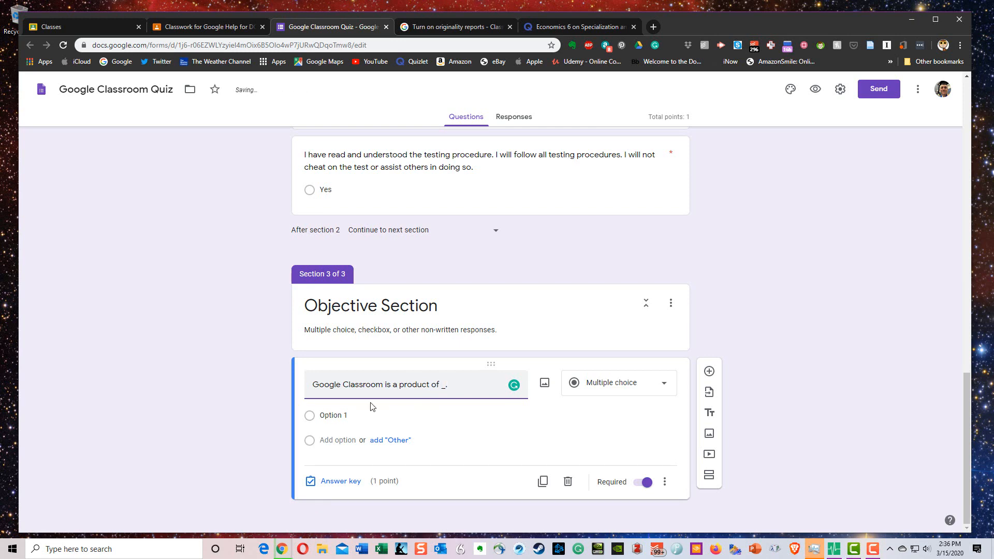
# Step: Enter Google, Microsoft and Apple as the answer options of the Google Classroom question
pyautogui.click(323, 414)
pyautogui.write('G')
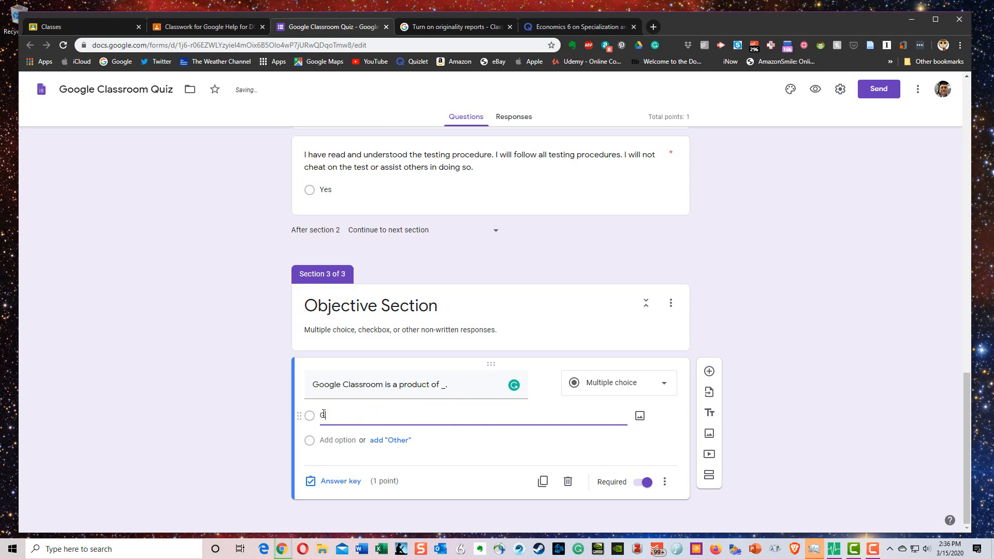
pyautogui.write('oogle')
pyautogui.click(327, 441)
pyautogui.write('Microsoft')
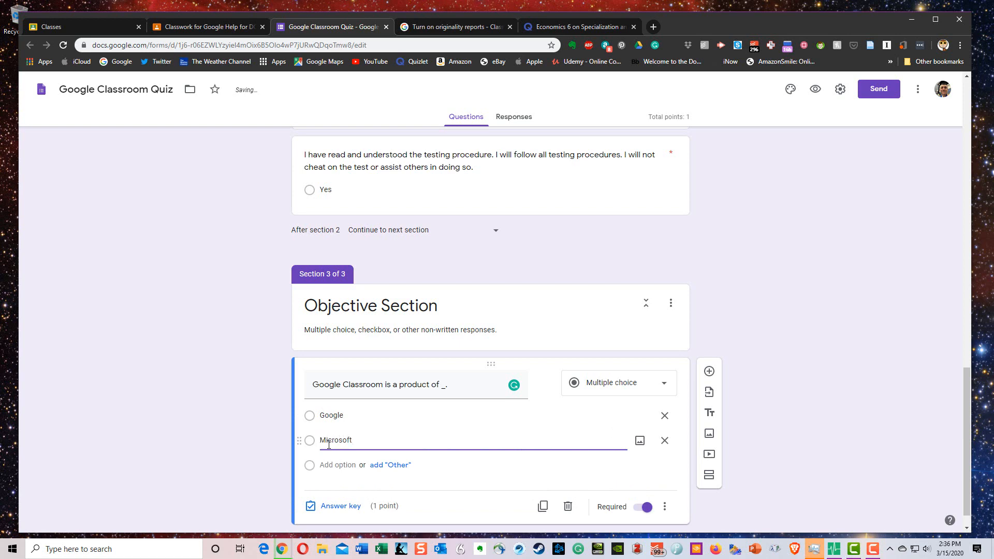
pyautogui.click(330, 464)
pyautogui.write('A')
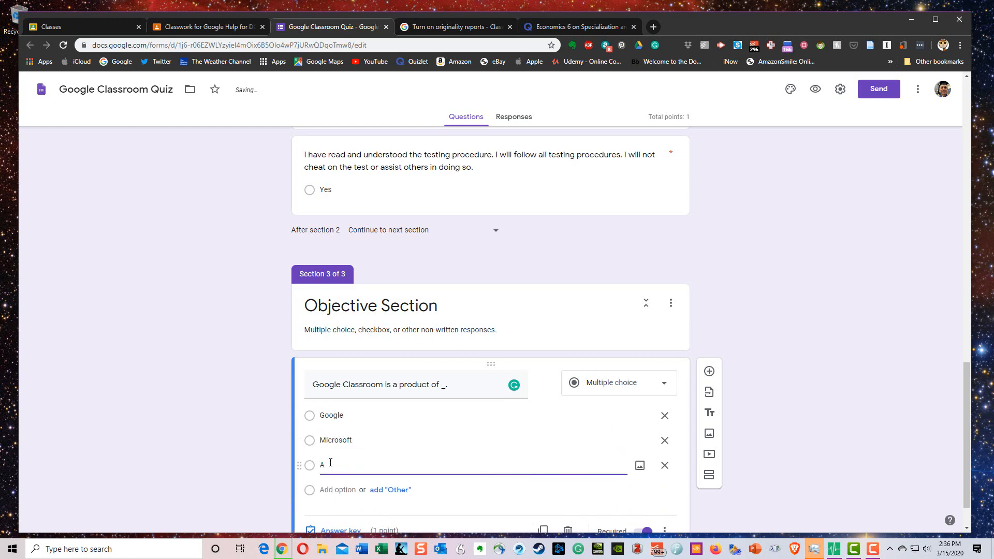
pyautogui.write('pple')
pyautogui.click(275, 458)
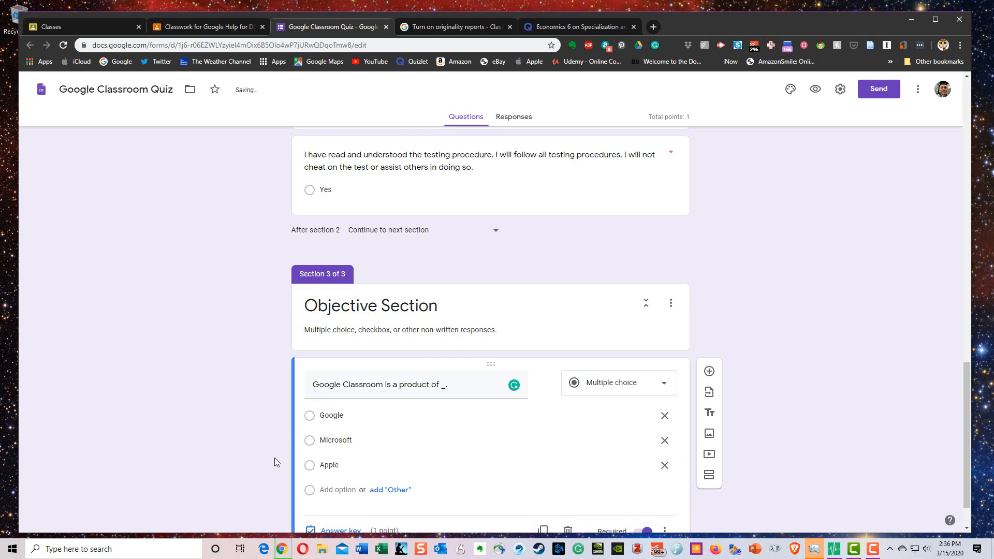
# Step: Set the question's answer key to Google for 4 points and turn on shuffled option order
pyautogui.scroll(-1, 274, 458)
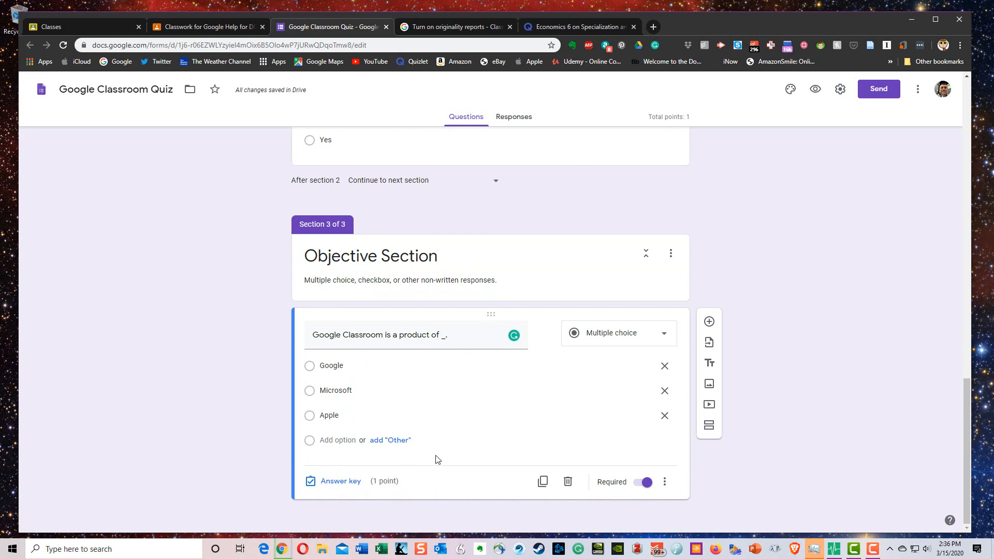
pyautogui.click(357, 482)
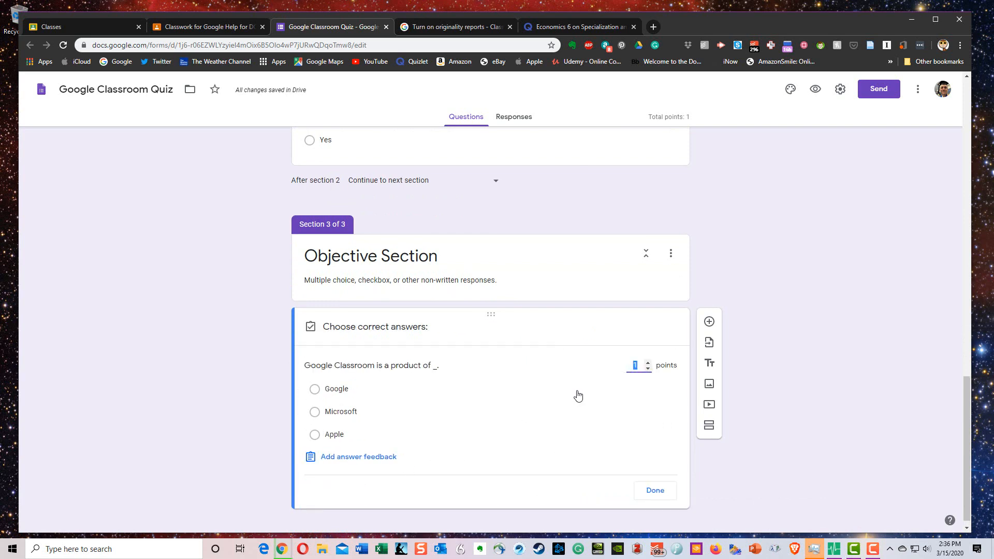
pyautogui.click(648, 363)
pyautogui.click(316, 390)
pyautogui.click(316, 390)
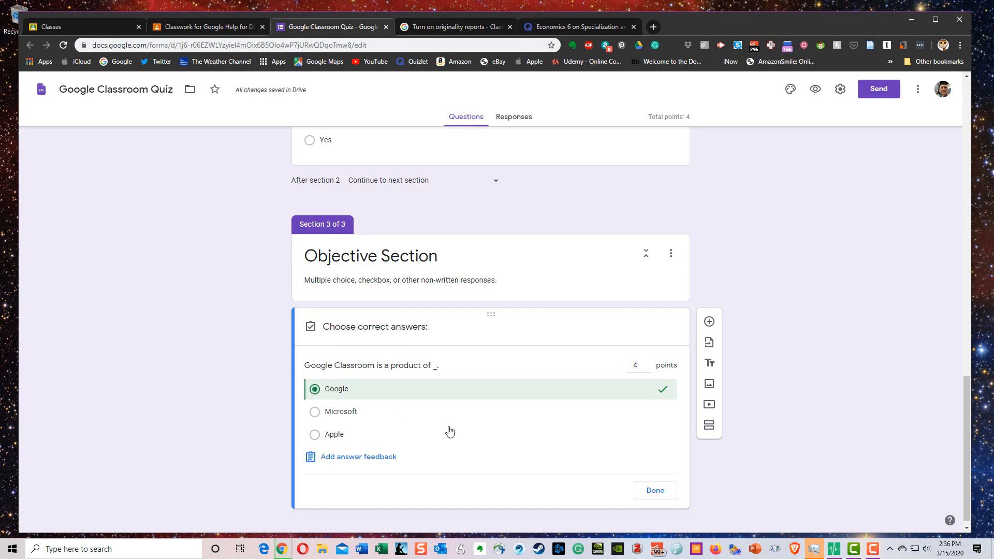
pyautogui.click(647, 492)
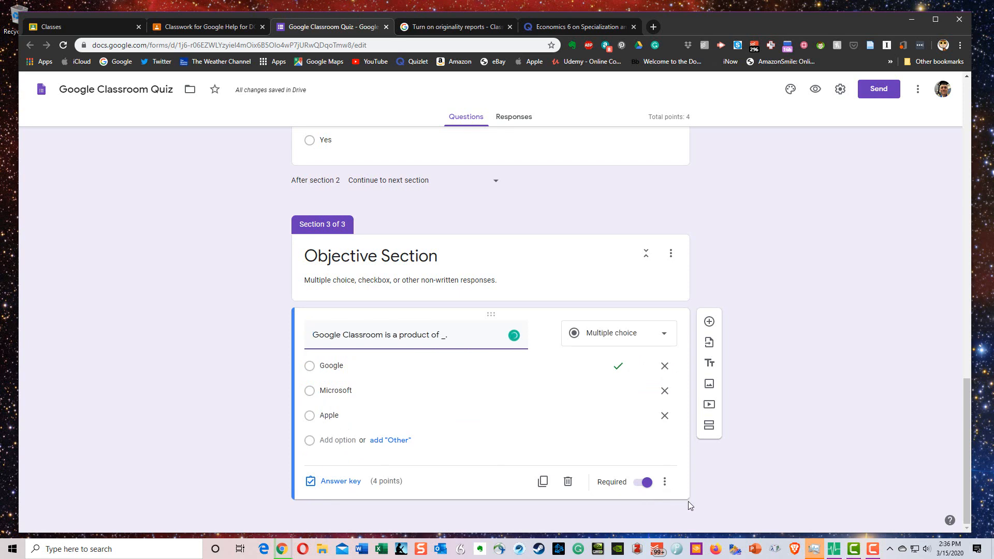
pyautogui.click(665, 483)
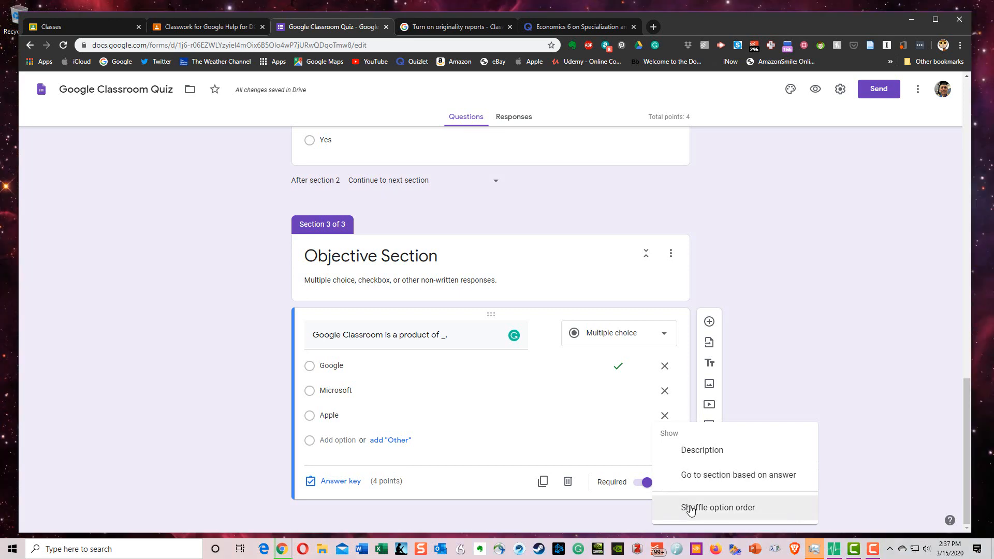
pyautogui.click(691, 508)
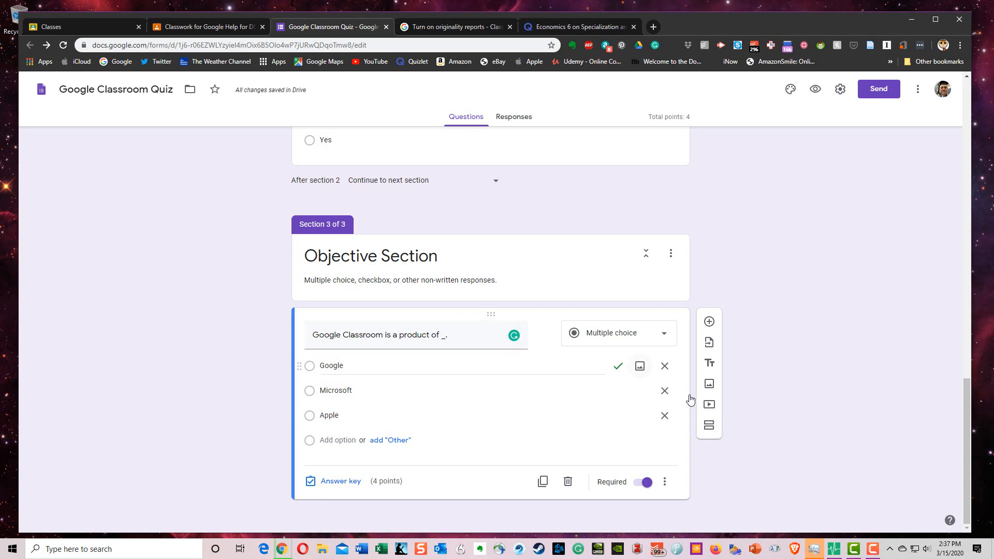
# Step: Add a question reading "Which are fruits?" below the Google Classroom question and make it a Checkboxes question
pyautogui.click(709, 322)
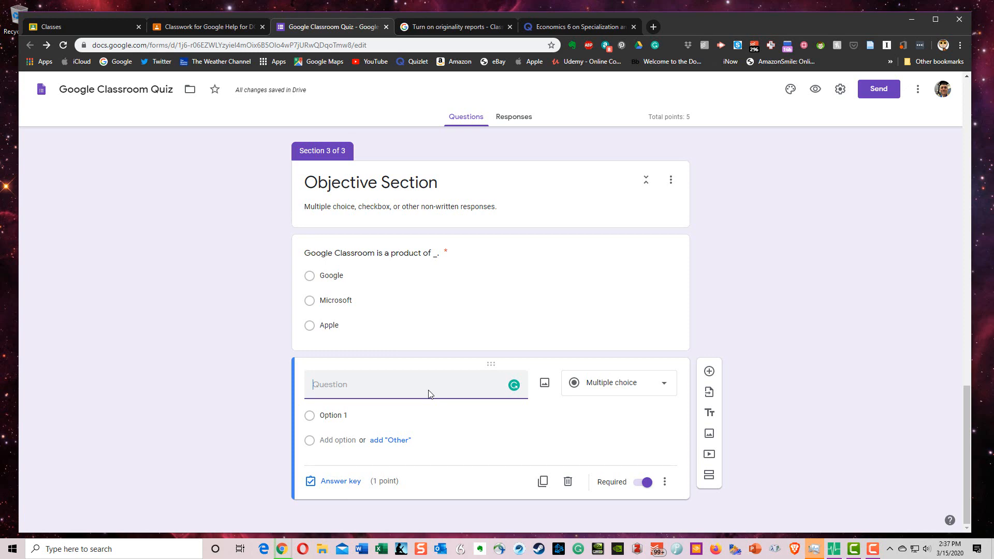
pyautogui.write('Which are fru')
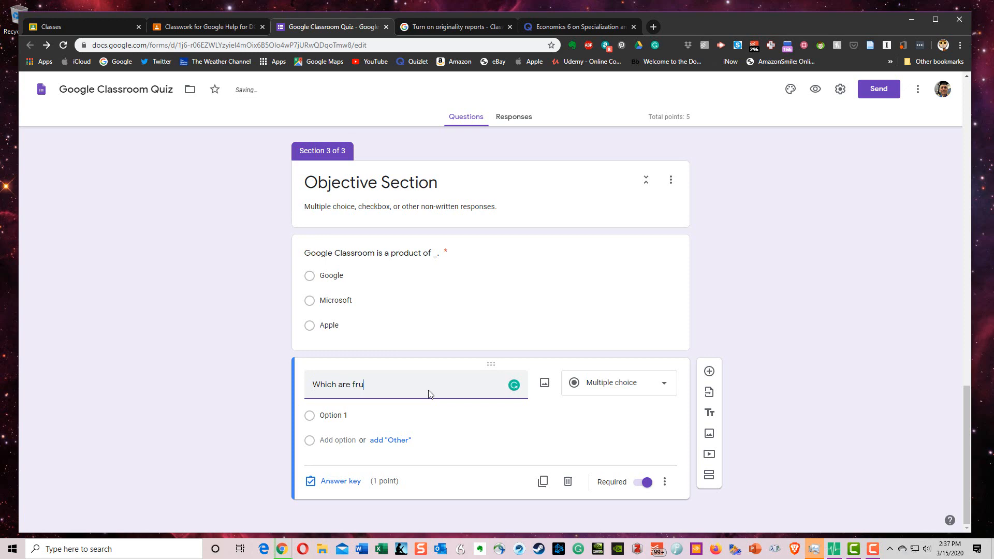
pyautogui.write('its?')
pyautogui.click(363, 415)
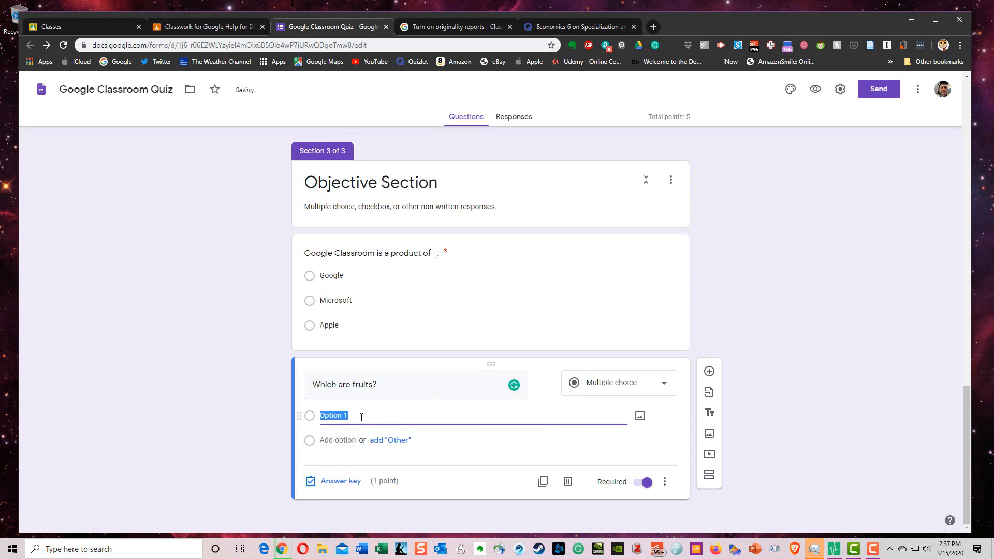
pyautogui.write('T')
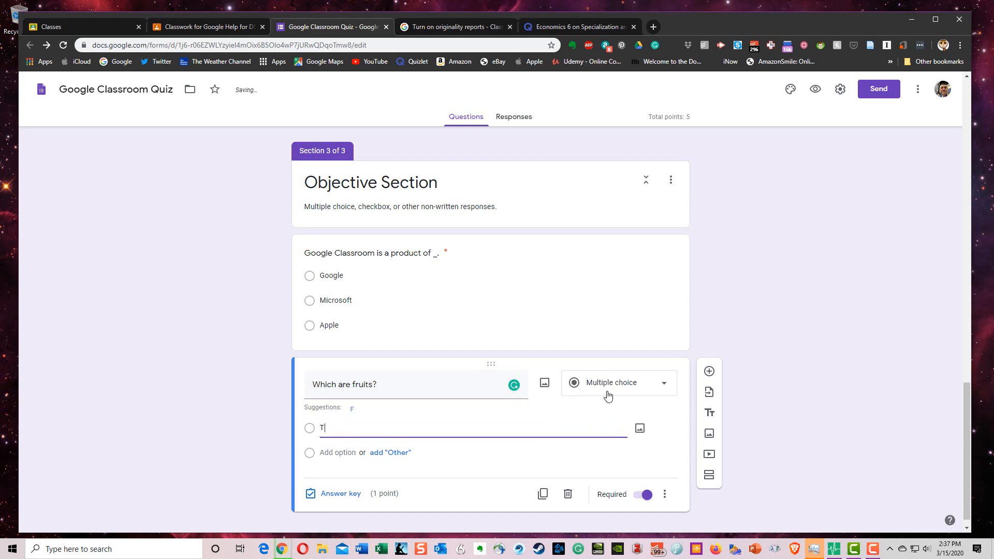
pyautogui.click(609, 394)
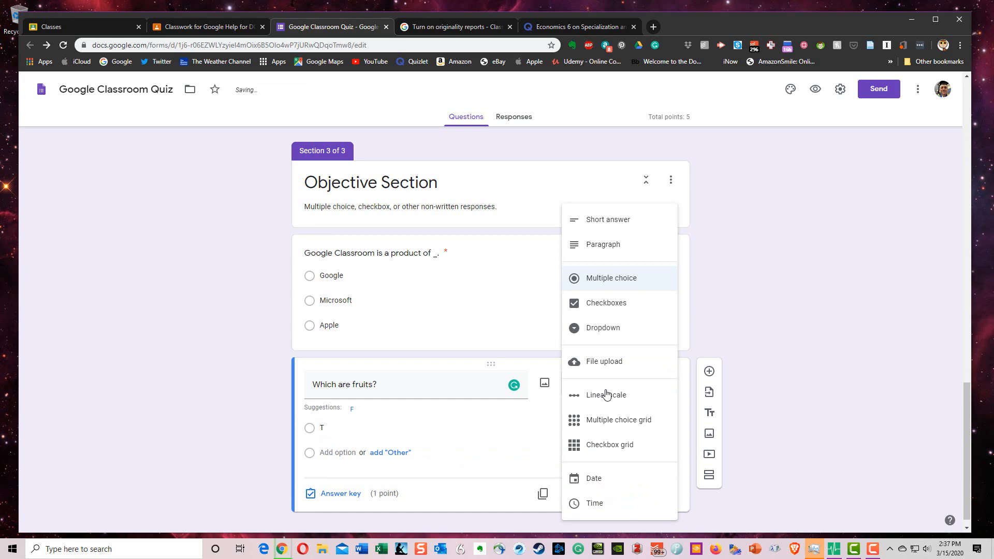
pyautogui.click(612, 306)
# Step: Enter Tomatoes, Potatoes, Oranges and Rocks as the checkbox options of the fruits question
pyautogui.click(367, 418)
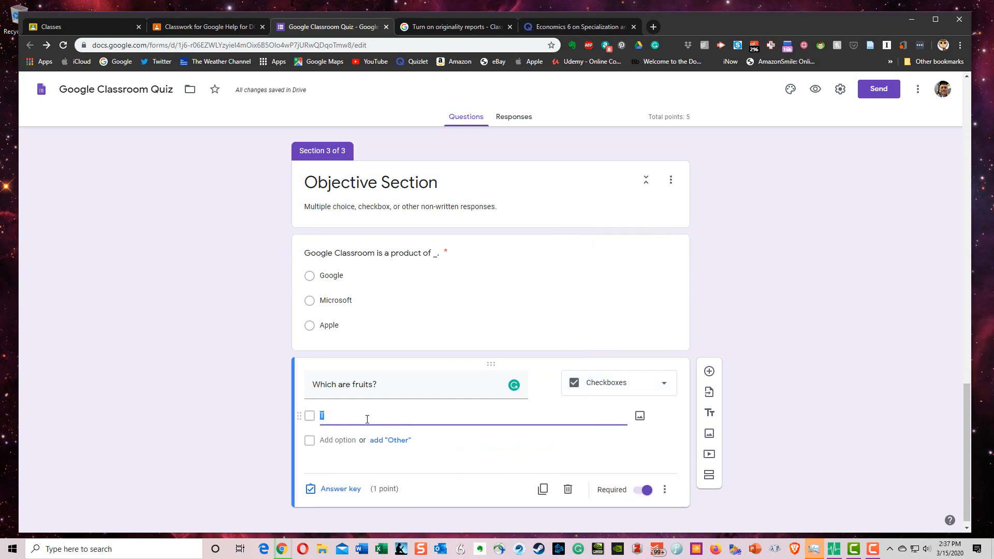
pyautogui.write('Tomatoes')
pyautogui.press('Return')
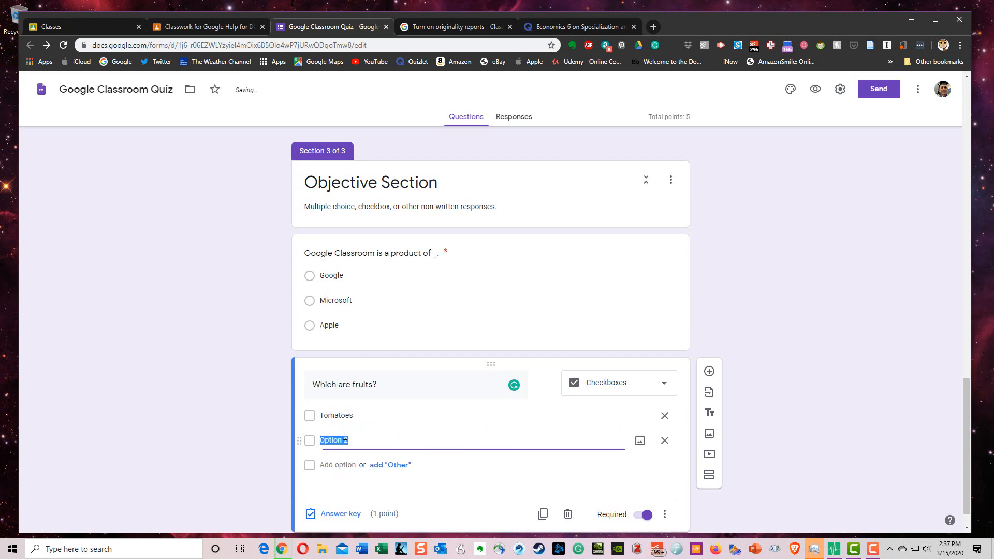
pyautogui.write('Potatoes')
pyautogui.click(344, 464)
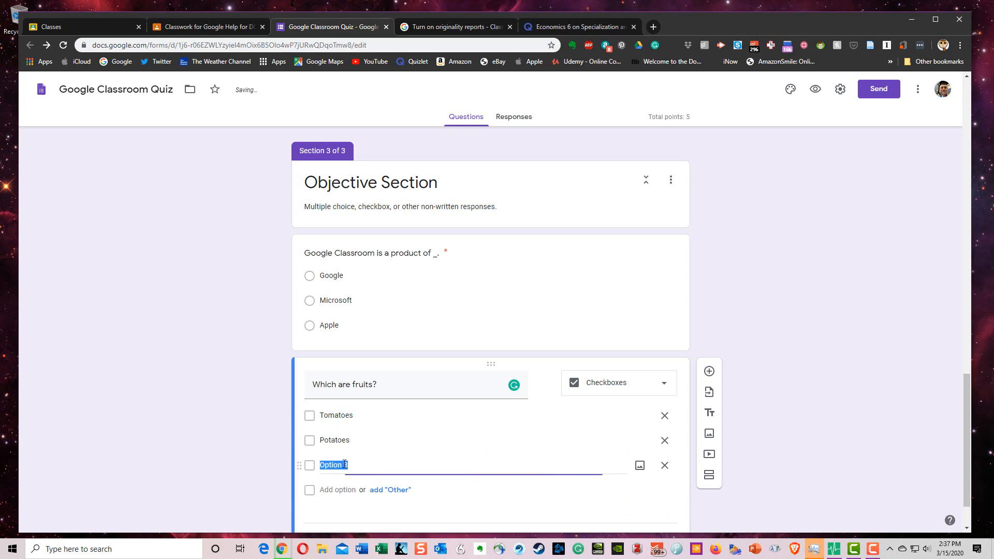
pyautogui.write('Oranges')
pyautogui.click(344, 490)
pyautogui.write('Rocks')
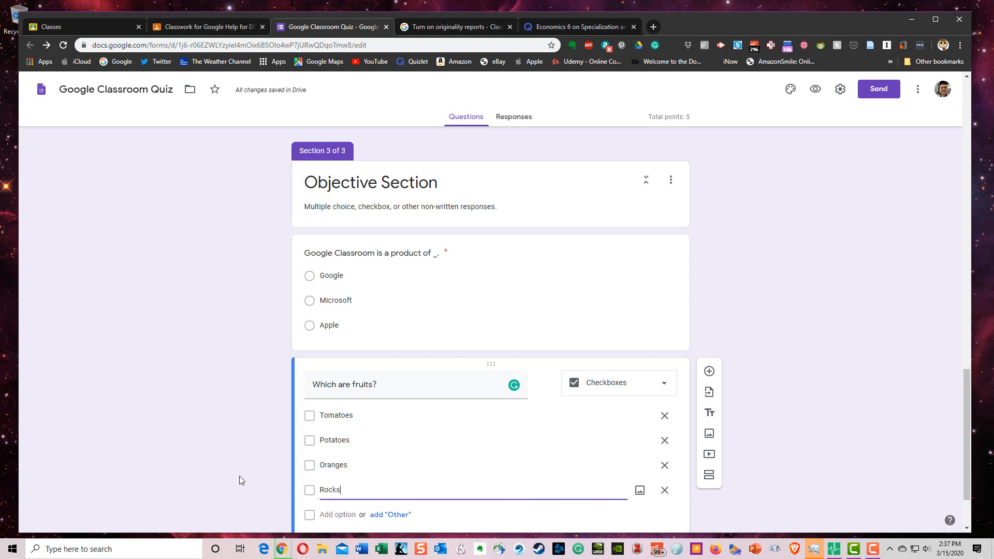
pyautogui.click(211, 458)
# Step: Set the fruits question's answer key to Tomatoes and Oranges for 4 points and turn on shuffled option order
pyautogui.scroll(-2, 210, 458)
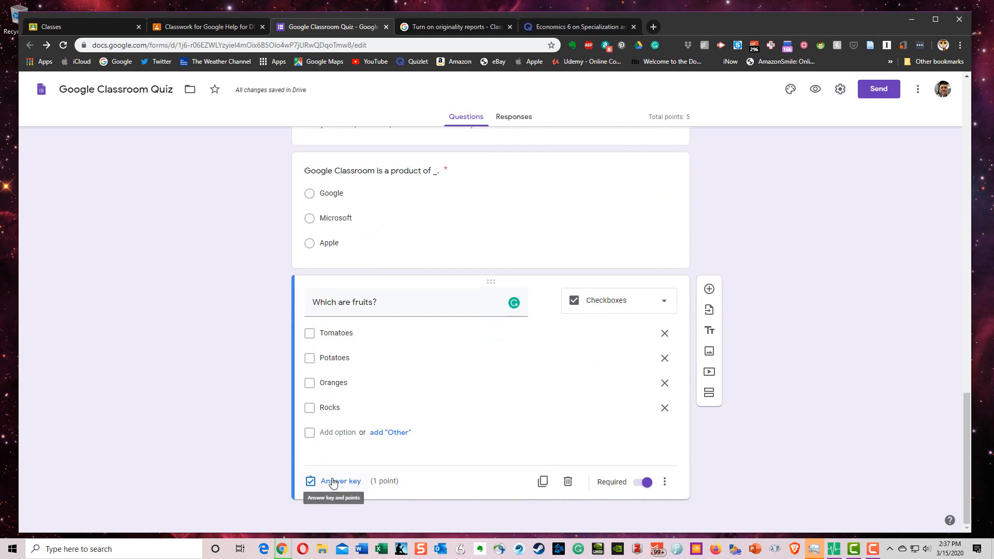
pyautogui.click(333, 482)
pyautogui.click(313, 358)
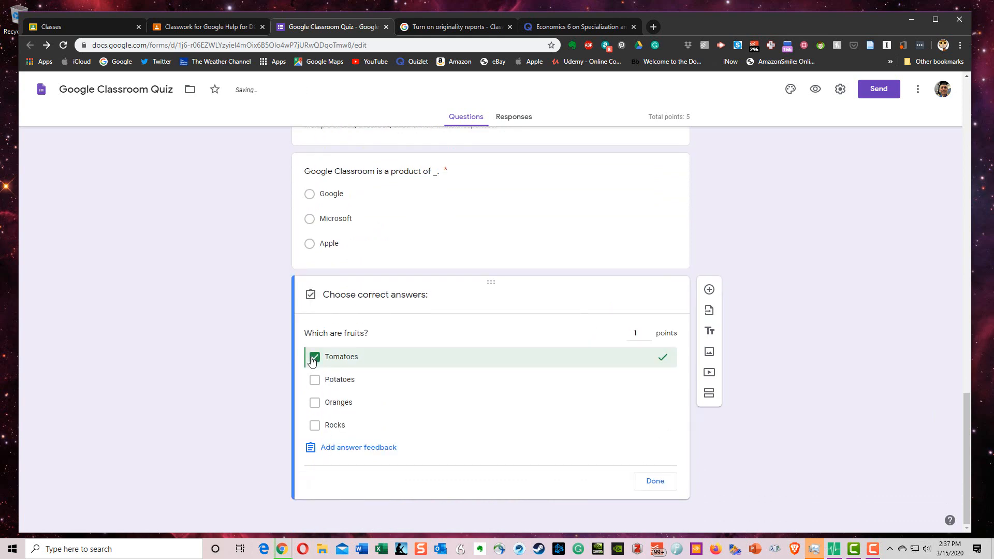
pyautogui.click(314, 405)
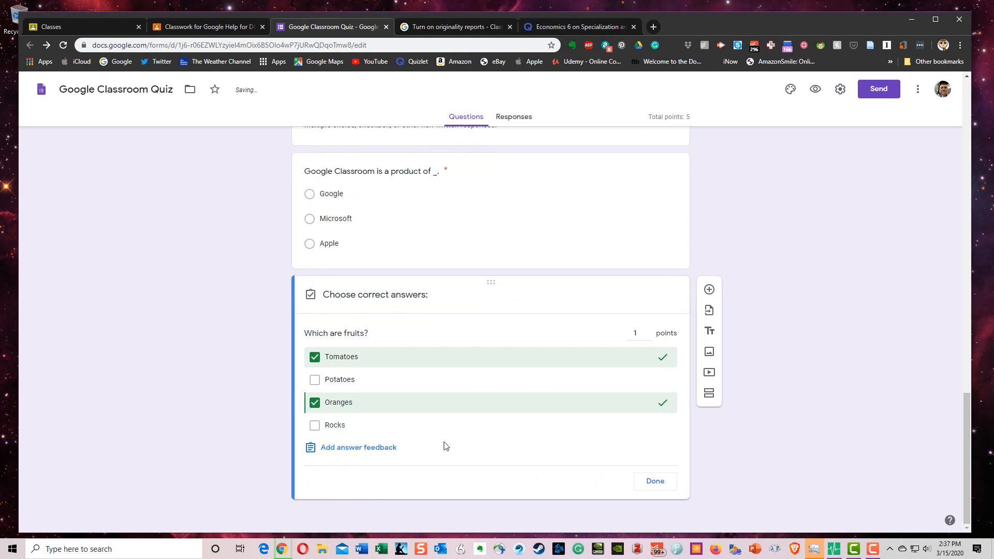
pyautogui.click(648, 330)
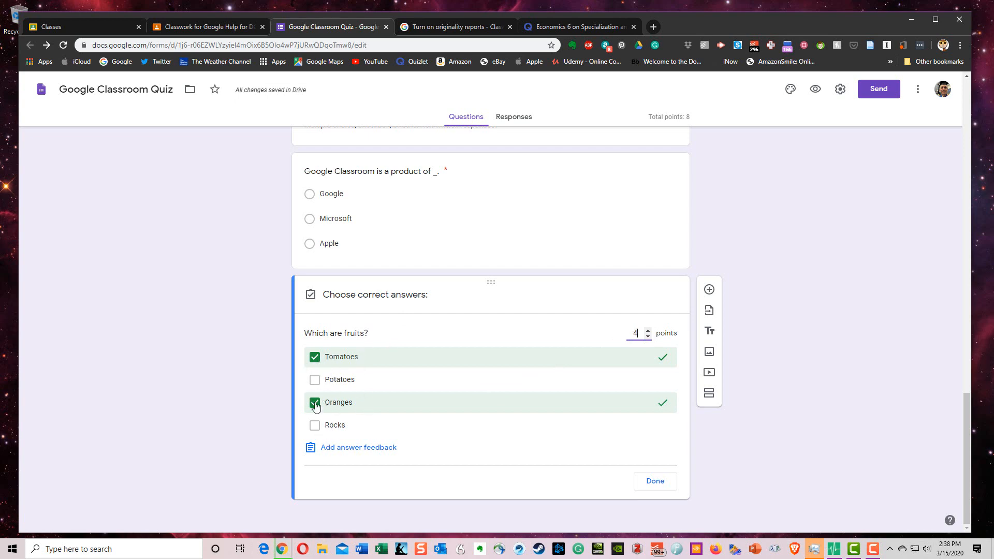
pyautogui.click(650, 487)
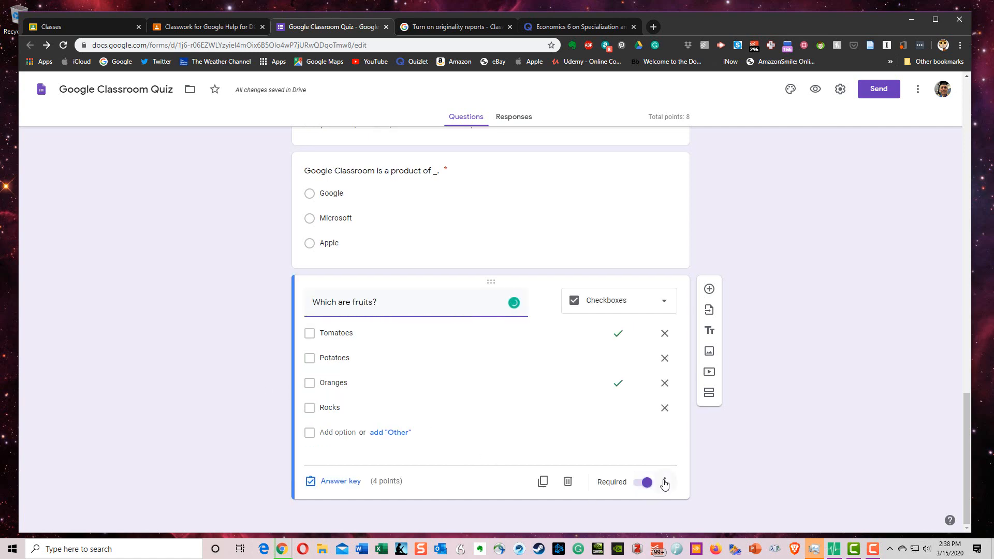
pyautogui.click(665, 482)
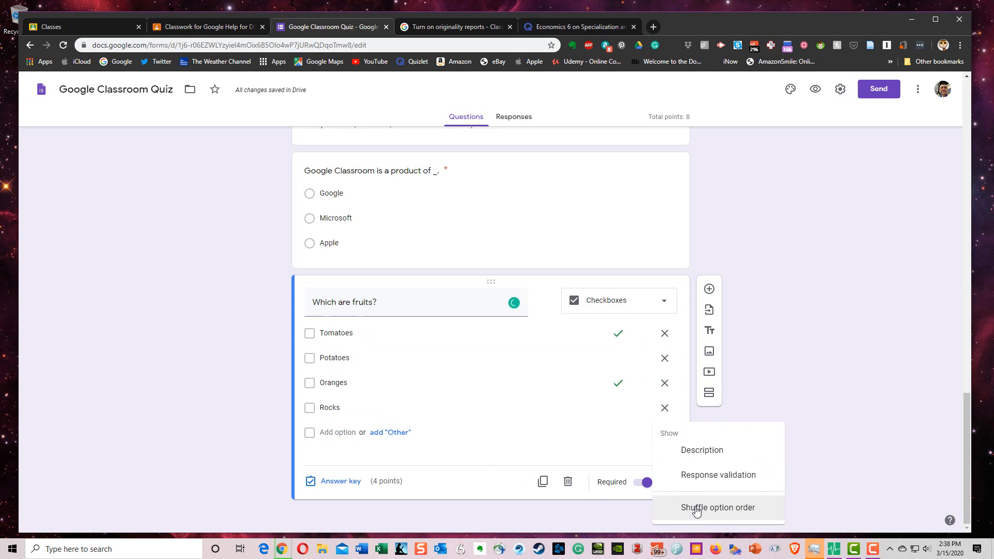
pyautogui.click(697, 508)
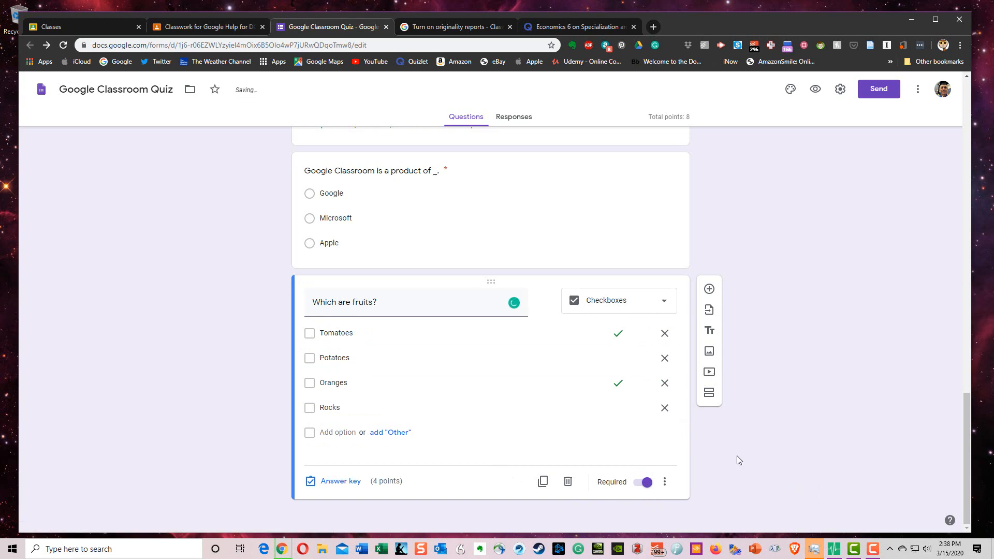
# Step: Add a Dropdown question below the fruits question with the text "Which subject do you teach?"
pyautogui.click(713, 292)
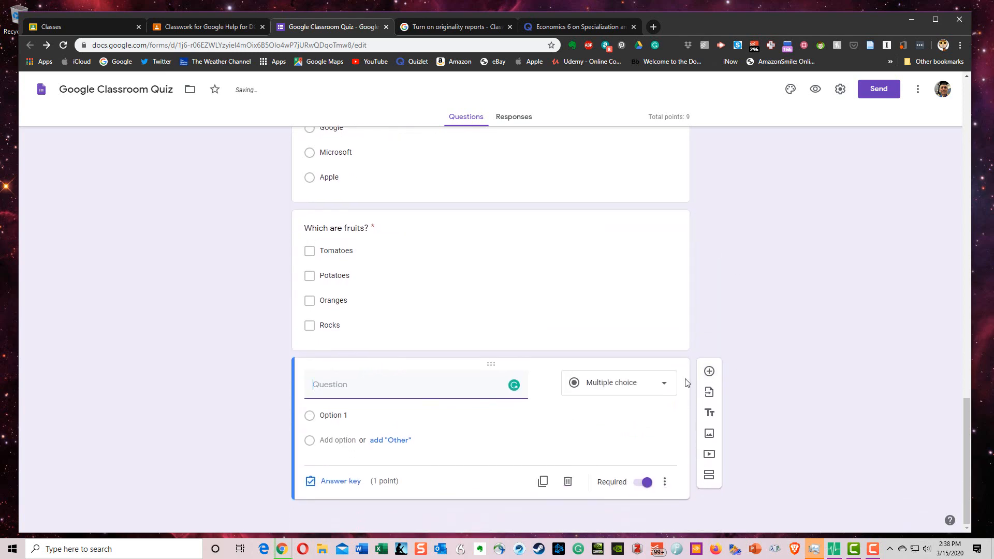
pyautogui.click(664, 383)
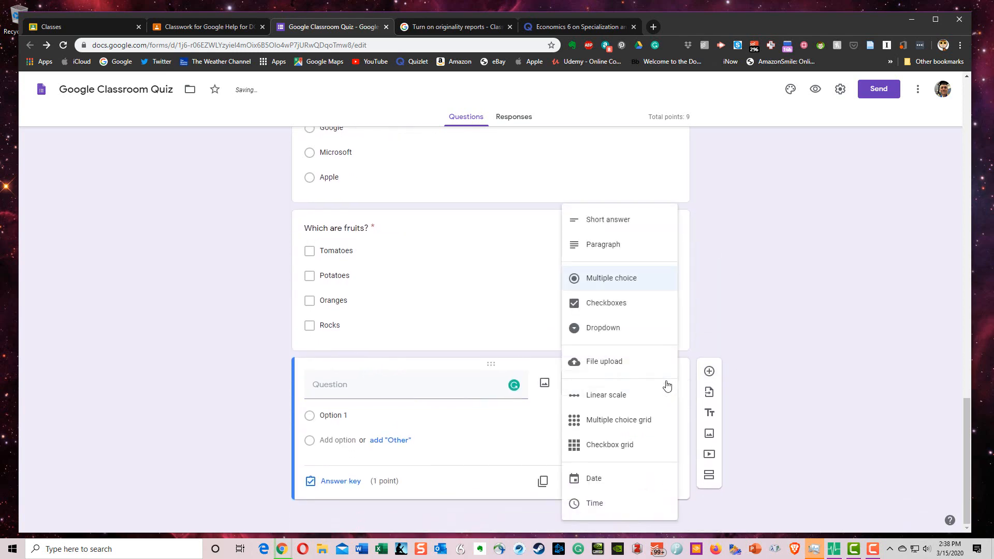
pyautogui.click(604, 331)
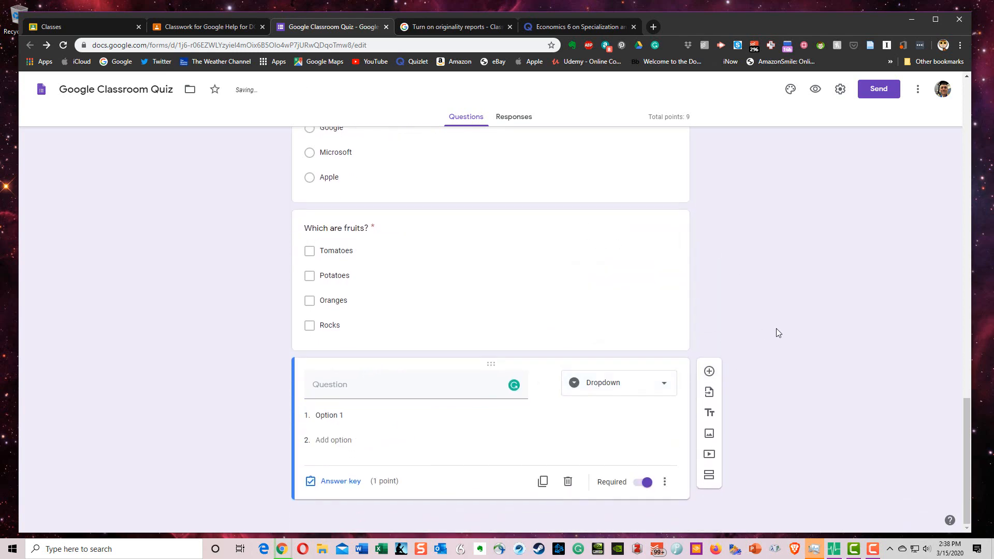
pyautogui.click(420, 386)
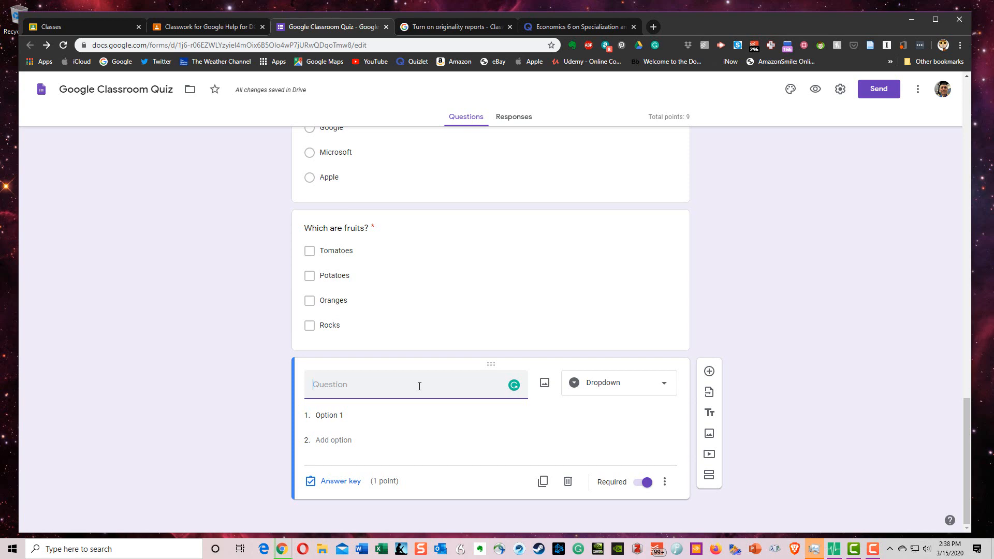
pyautogui.write('Which subject')
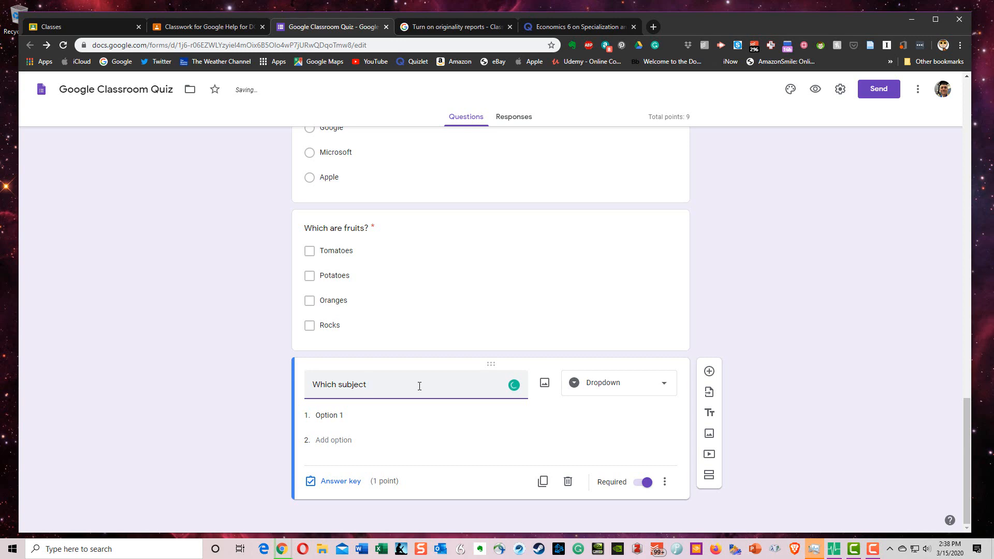
pyautogui.write('do you teach?')
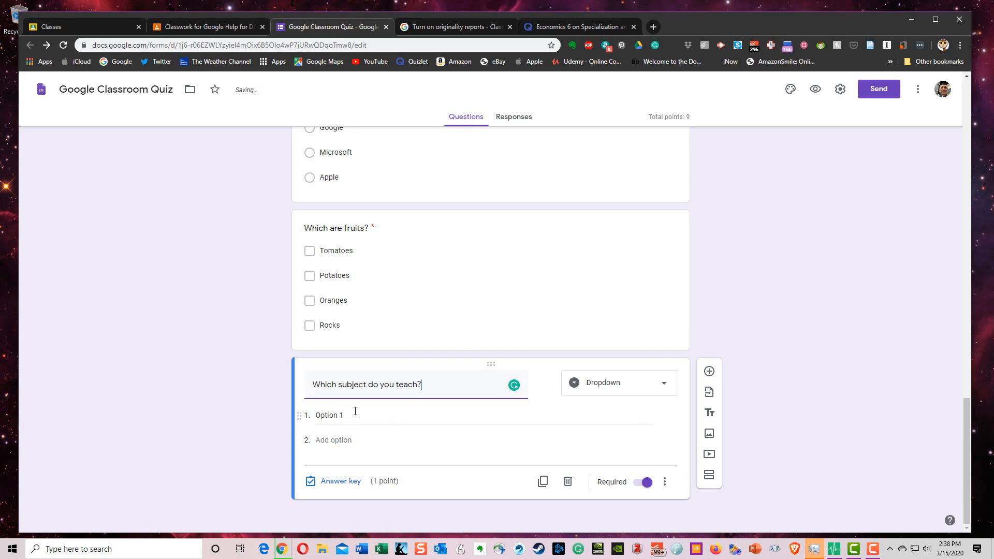
# Step: Enter Social Studies, Science, Math and ELA as the first four options of the subject dropdown question
pyautogui.click(356, 413)
pyautogui.write('Social')
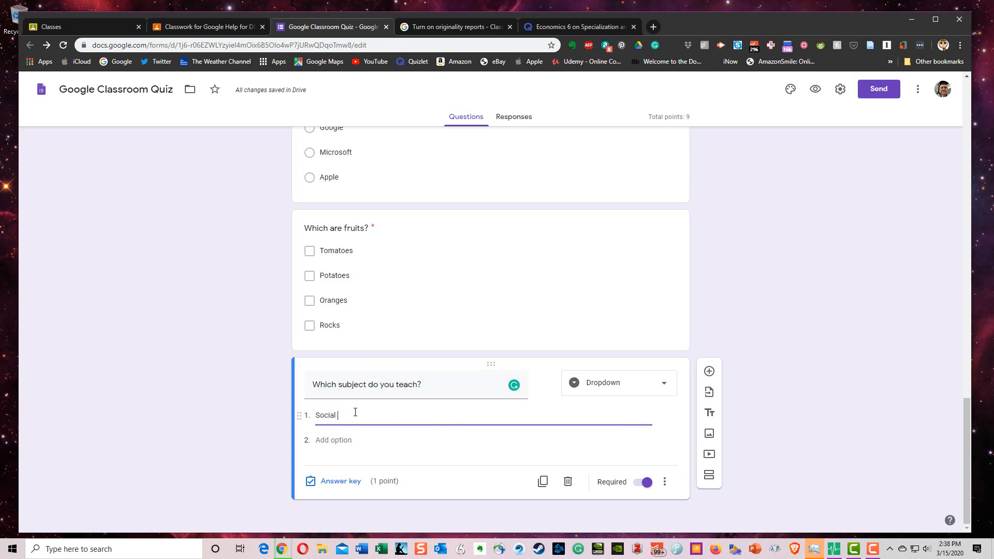
pyautogui.write(' Studies')
pyautogui.click(341, 440)
pyautogui.write('Science')
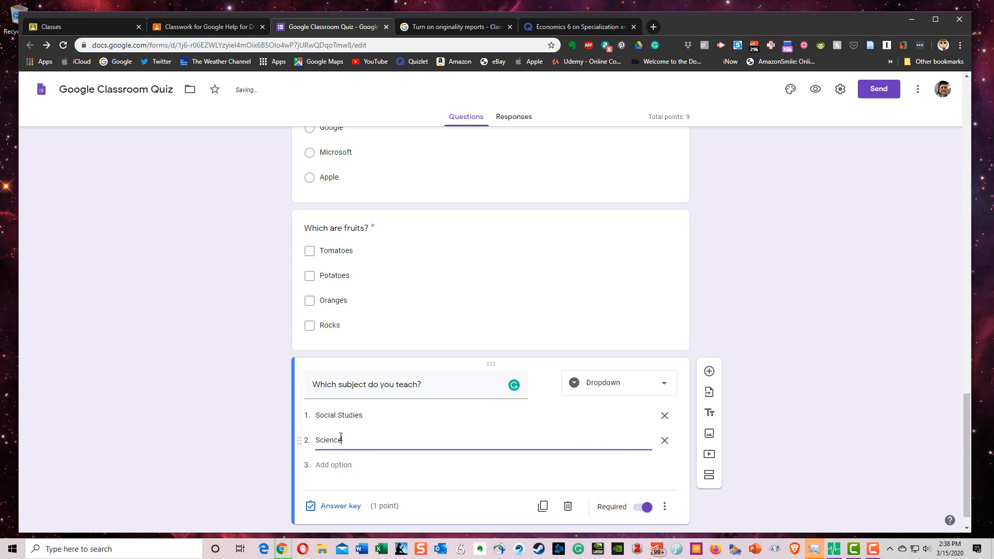
pyautogui.click(330, 465)
pyautogui.write('Math')
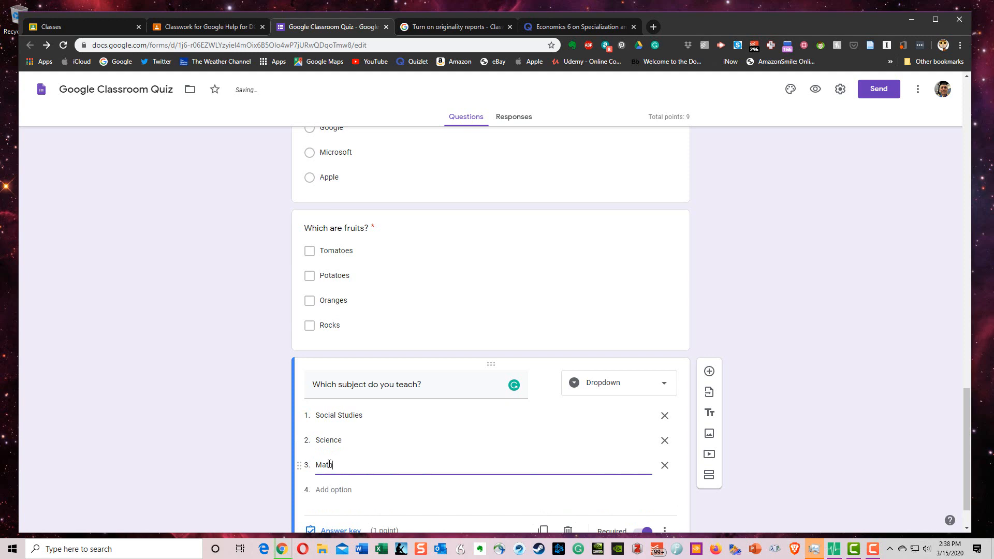
pyautogui.click(342, 492)
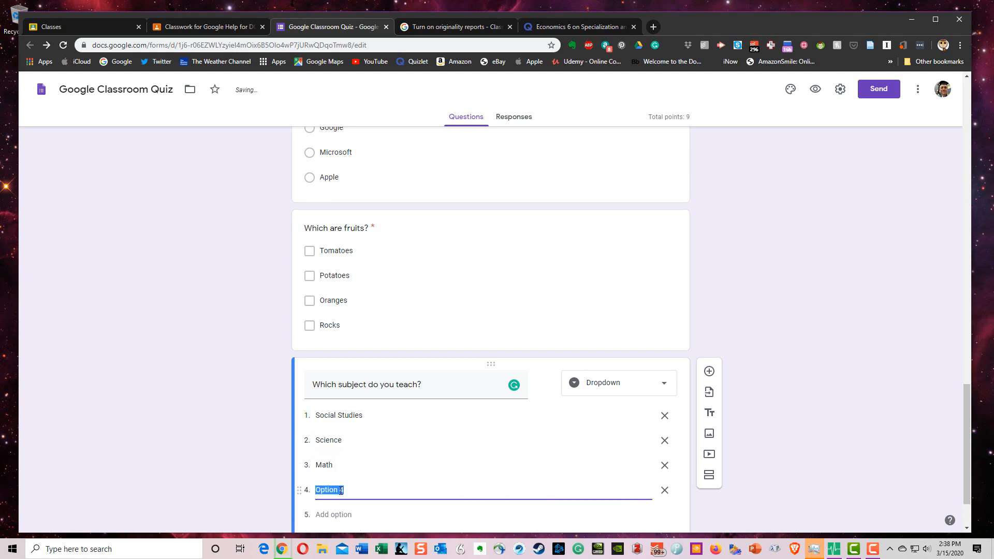
pyautogui.write('ELA')
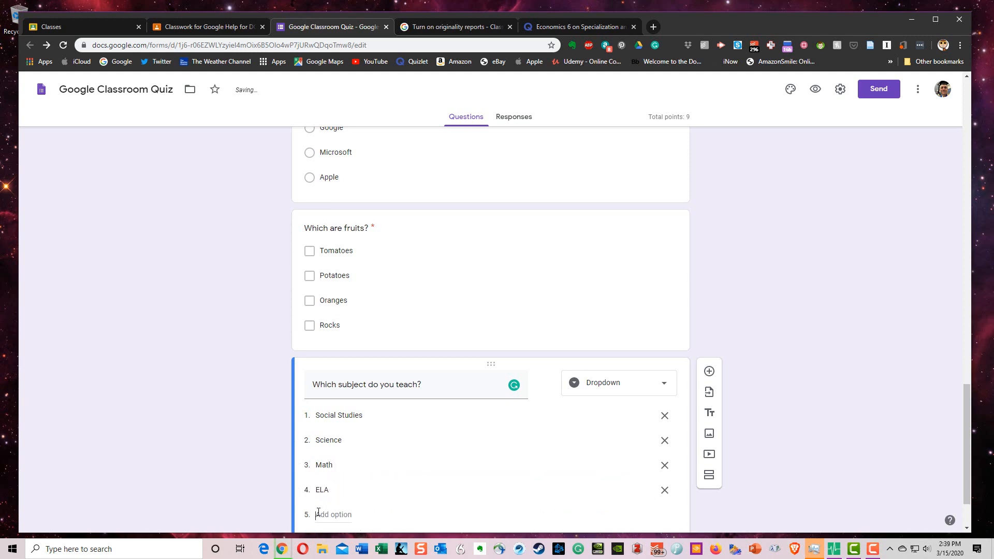
# Step: Add Votech, PE and Other as the remaining options of the subject dropdown question
pyautogui.click(319, 512)
pyautogui.write('V')
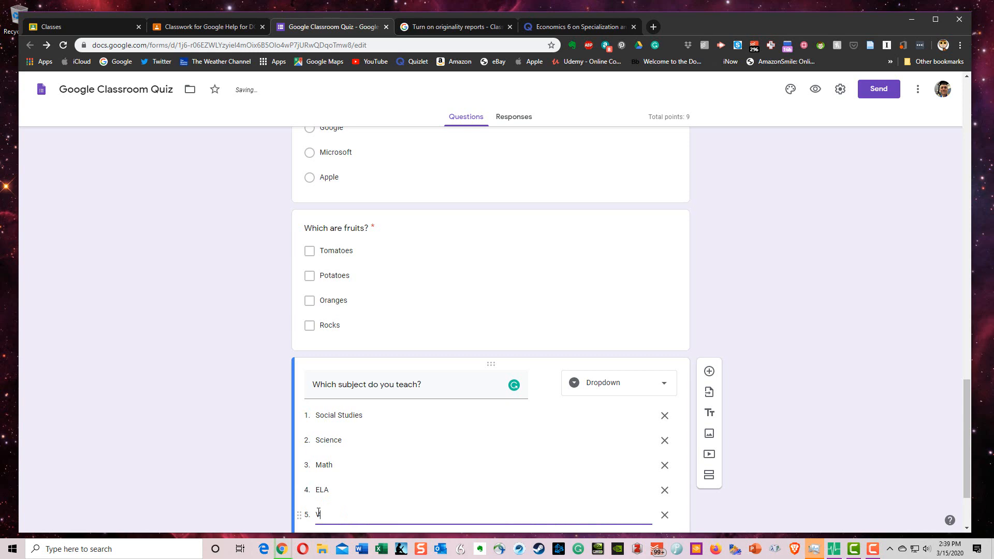
pyautogui.write('otech')
pyautogui.scroll(-2, 252, 469)
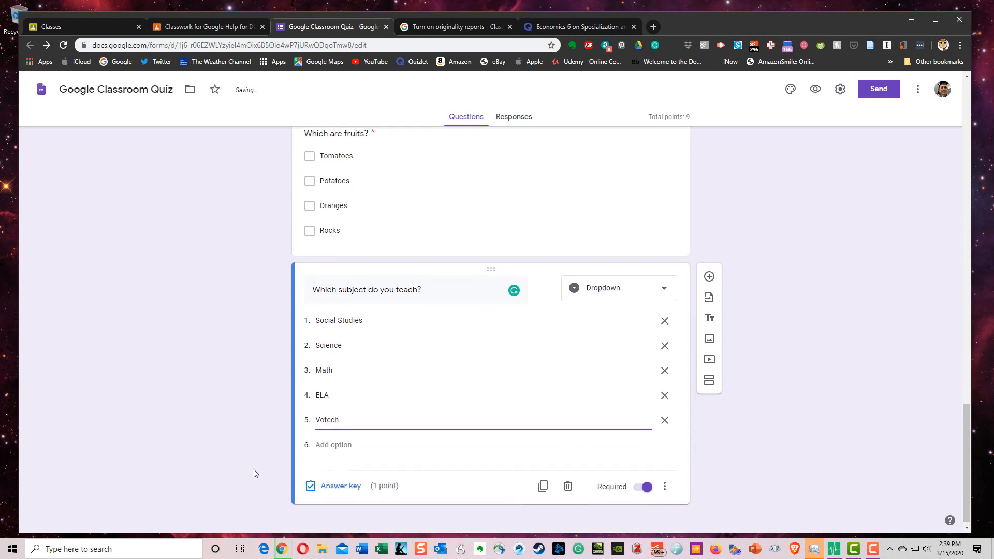
pyautogui.click(337, 440)
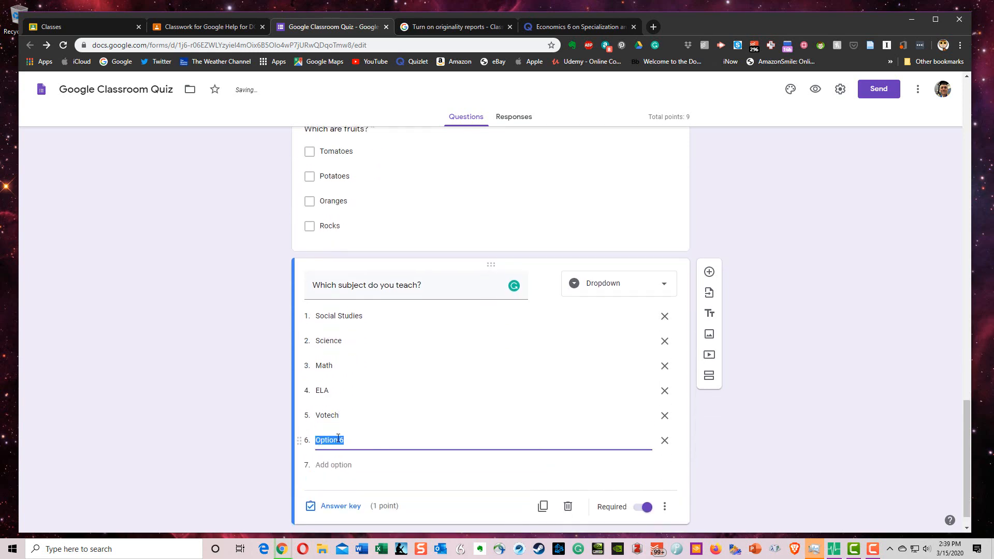
pyautogui.write('PE')
pyautogui.click(335, 465)
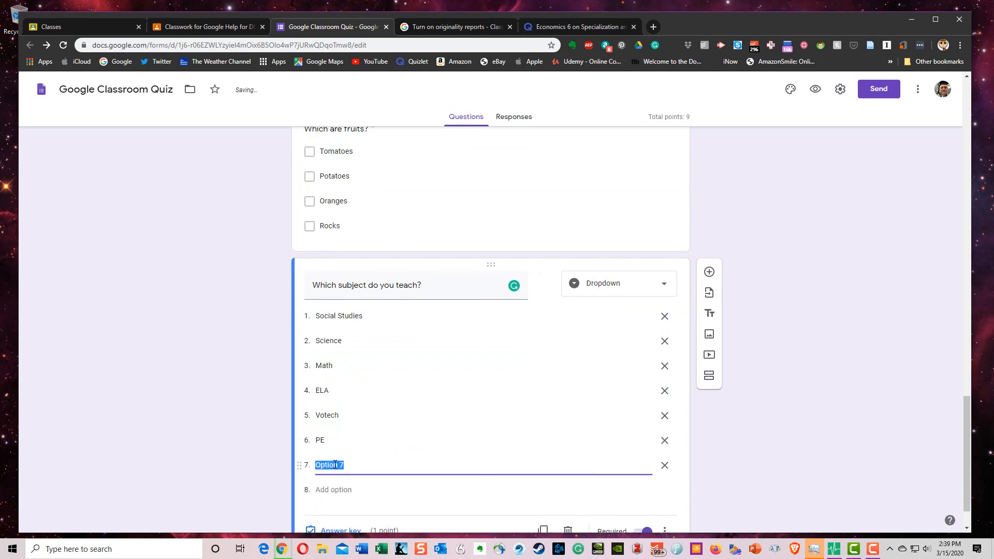
pyautogui.write('P')
pyautogui.write('ther')
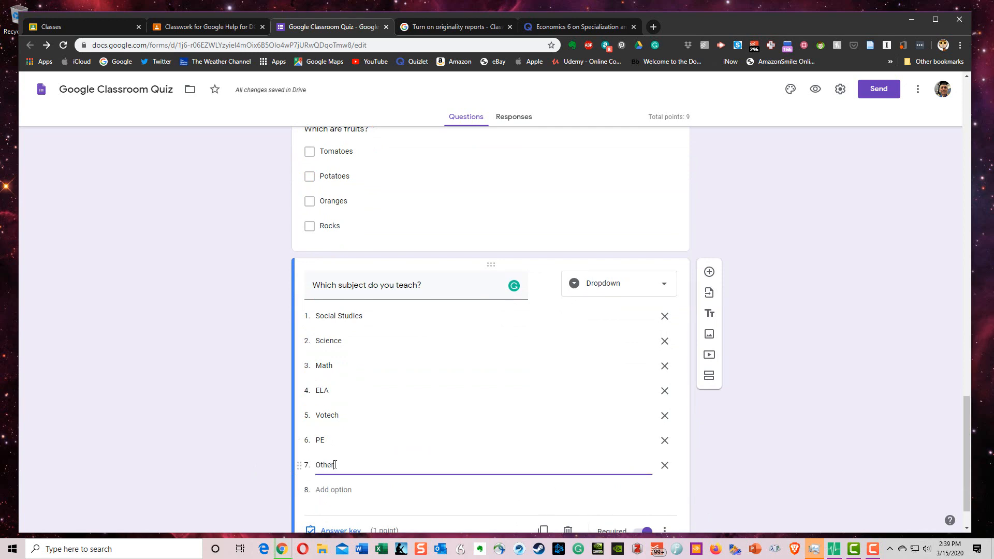
pyautogui.click(253, 449)
# Step: Set the subject question's answer key to 0 points with no subject marked correct, and view the answer feedback form without saving any
pyautogui.scroll(-1, 275, 448)
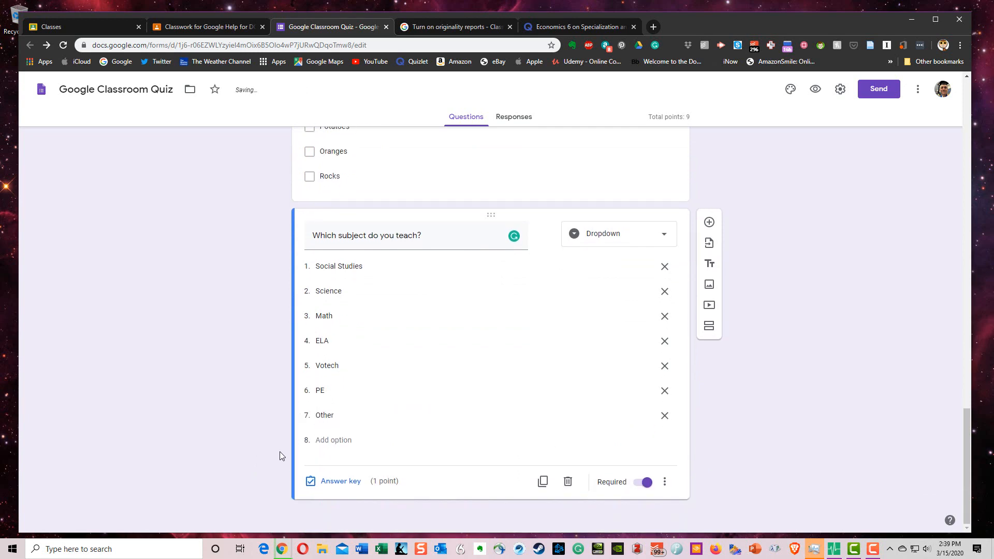
pyautogui.click(345, 479)
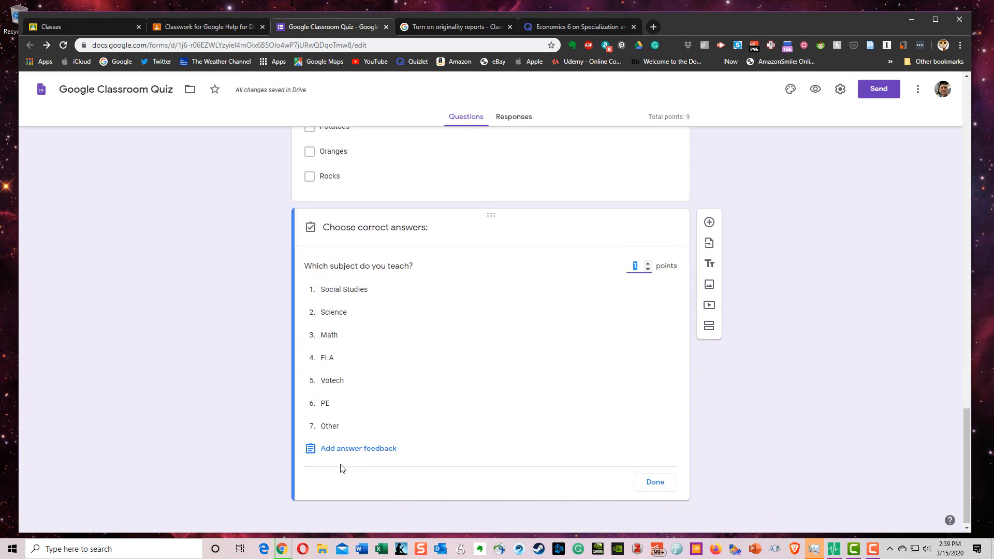
pyautogui.click(334, 294)
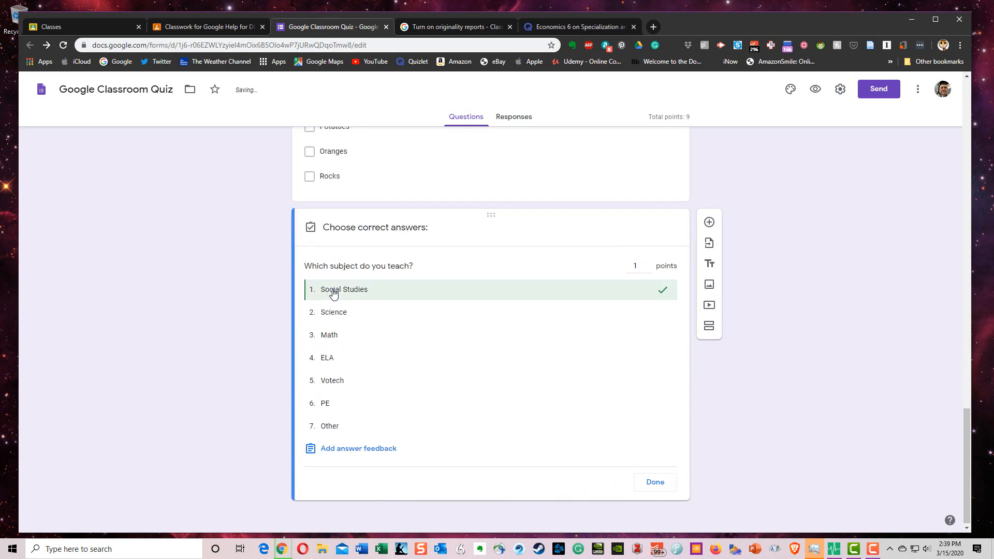
pyautogui.click(333, 315)
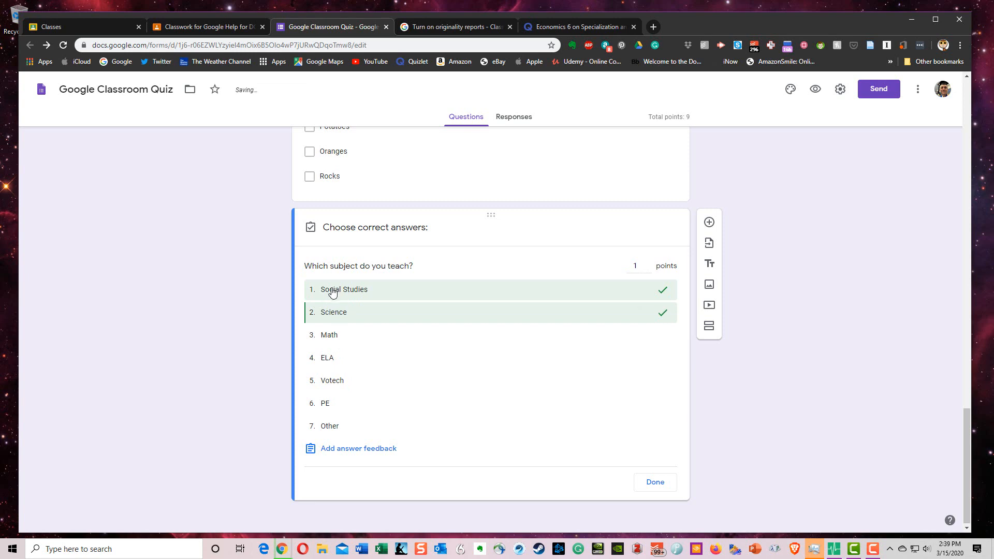
pyautogui.click(334, 291)
pyautogui.click(333, 315)
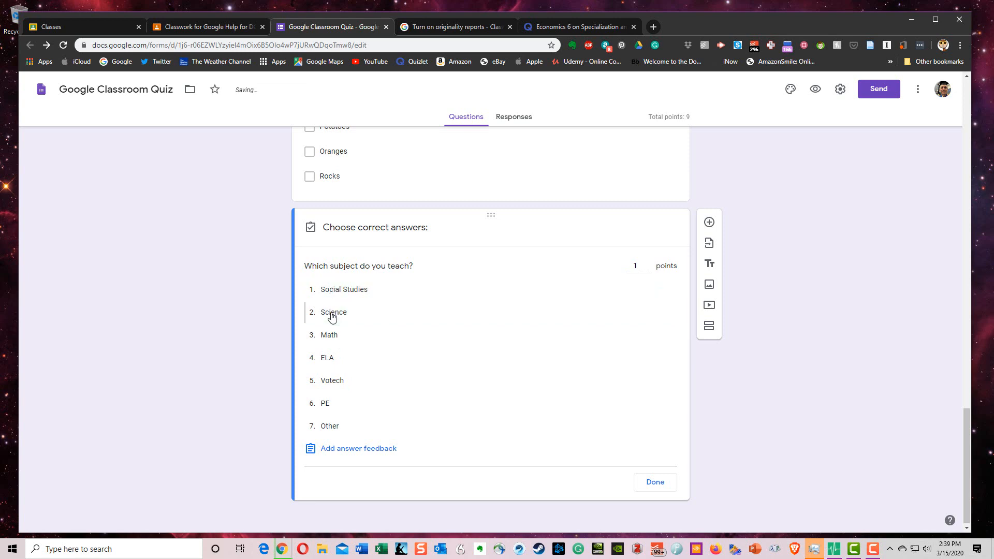
pyautogui.click(648, 269)
pyautogui.click(388, 460)
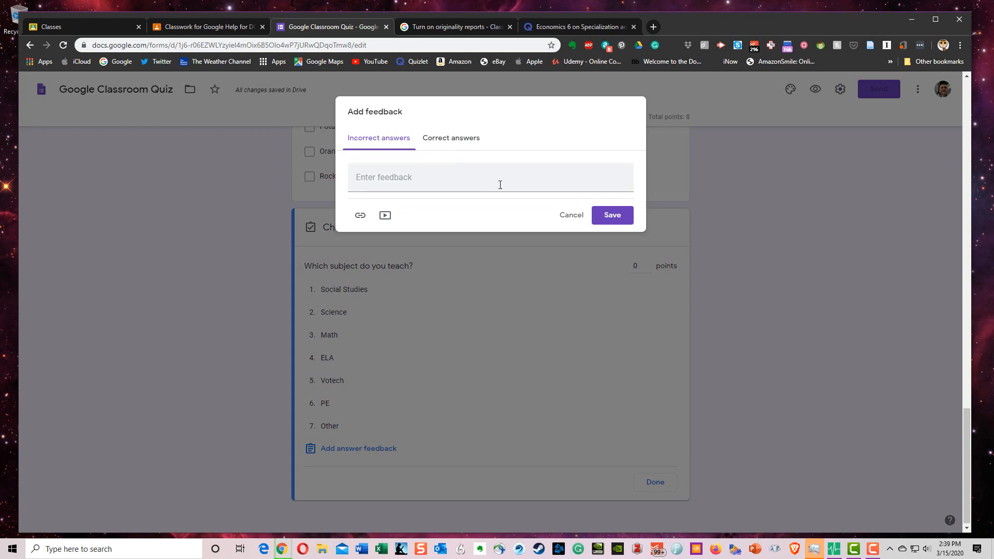
pyautogui.click(575, 222)
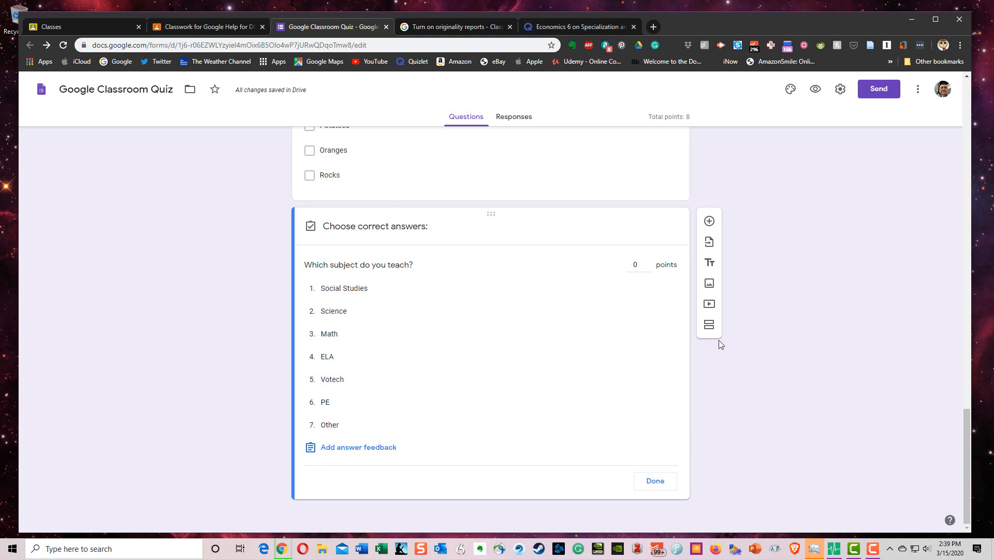
# Step: Insert the Socratic Method image from My Drive below the subject question and finish that question's answer key
pyautogui.click(708, 284)
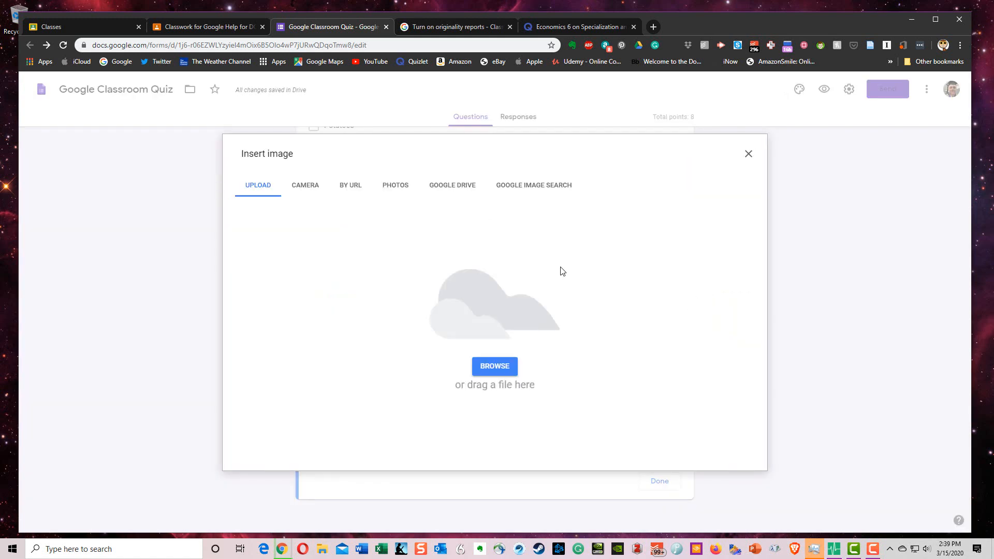
pyautogui.click(451, 192)
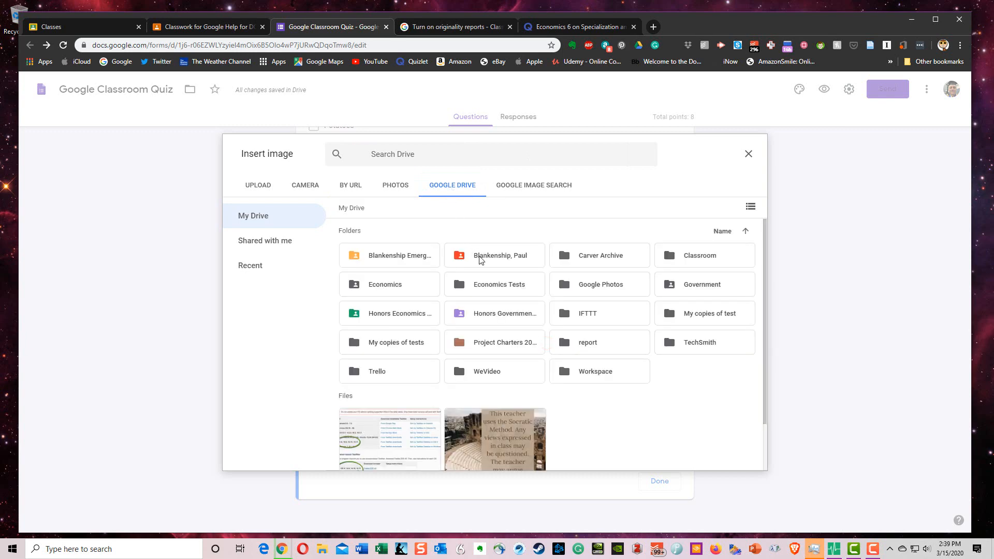
pyautogui.scroll(-1, 481, 259)
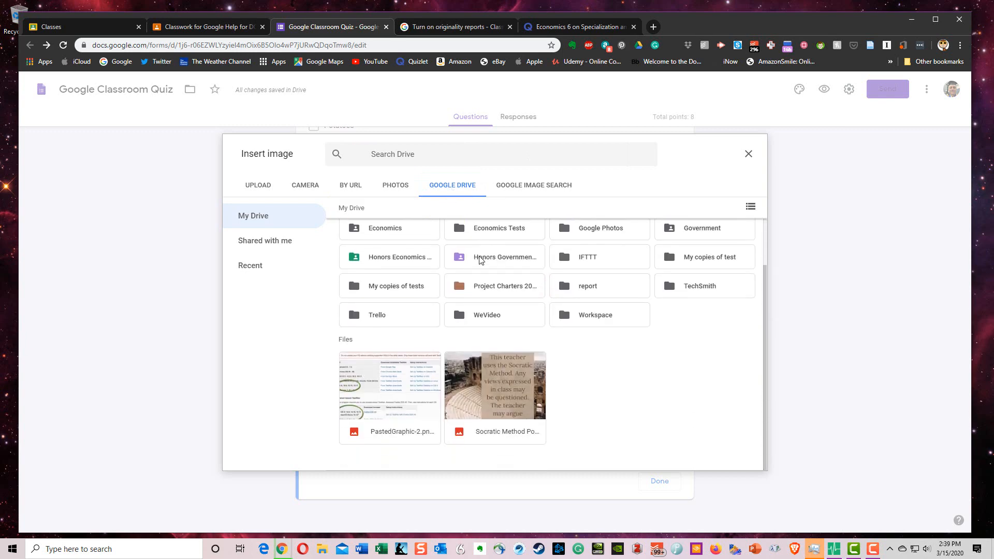
pyautogui.click(512, 392)
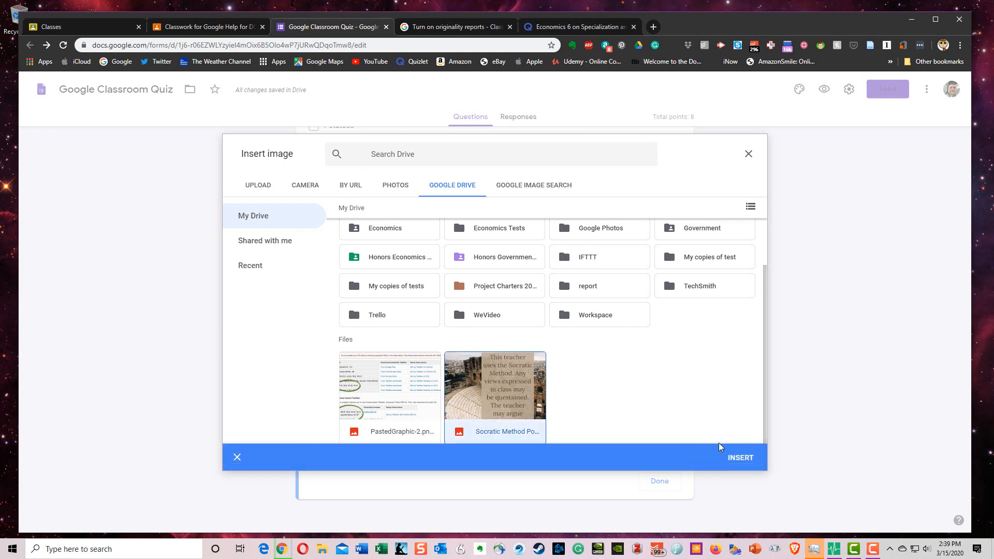
pyautogui.click(748, 458)
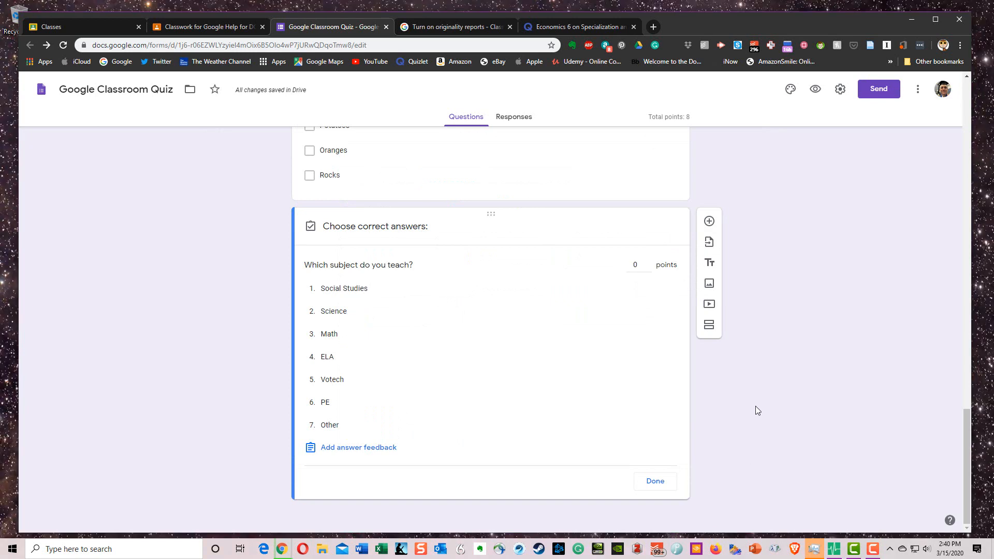
pyautogui.scroll(1, 756, 411)
pyautogui.scroll(-1, 756, 411)
pyautogui.click(655, 481)
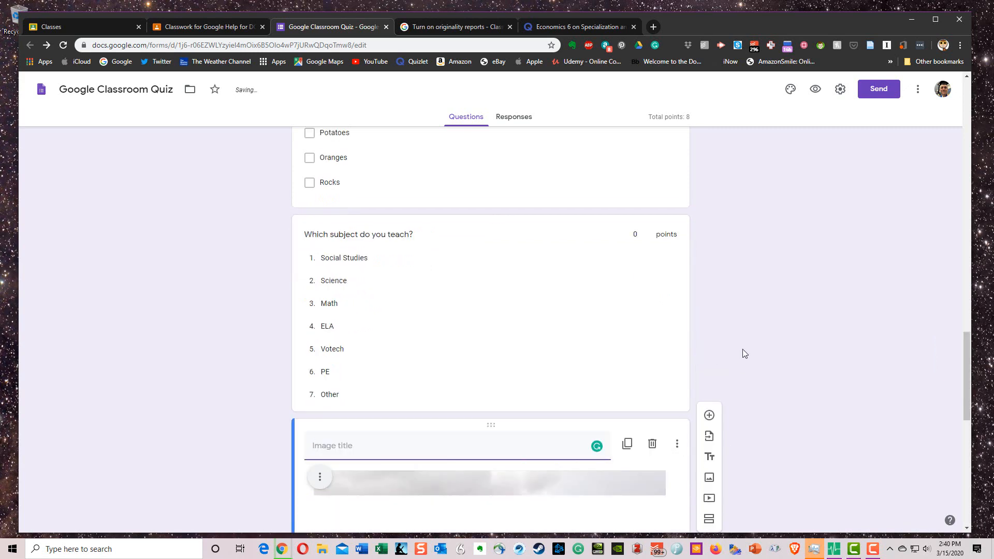
# Step: Title the inserted image "The Socratic Method"
pyautogui.scroll(2, 742, 349)
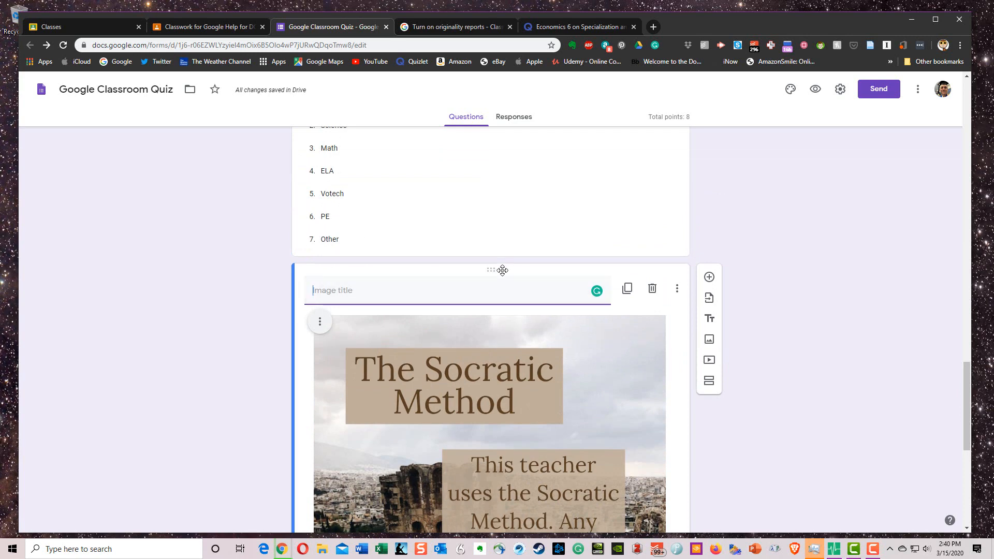
pyautogui.write('The S')
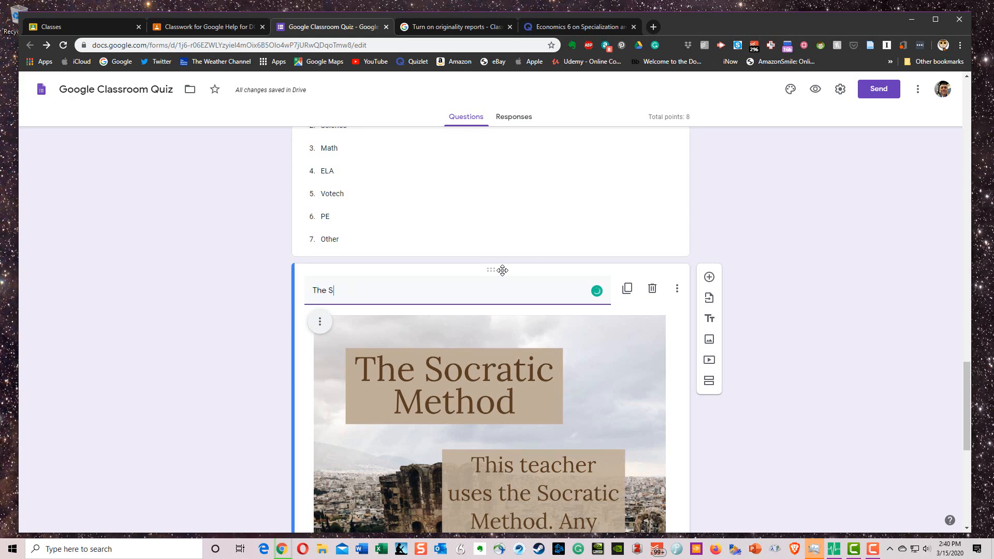
pyautogui.write('ocratic Method')
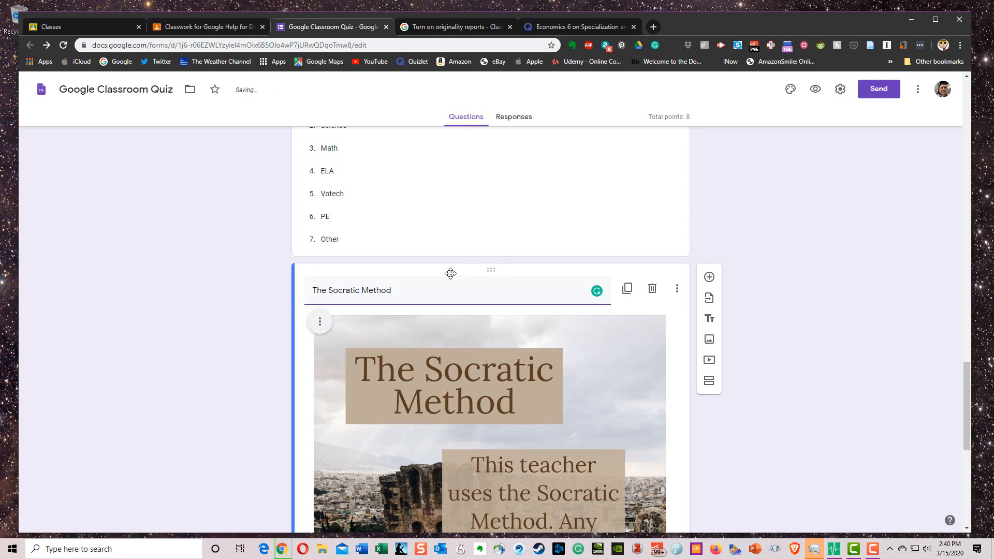
pyautogui.click(235, 352)
# Step: Add a new section below the Socratic Method image and title it "Written Section"
pyautogui.scroll(-1, 232, 354)
pyautogui.scroll(-6, 231, 354)
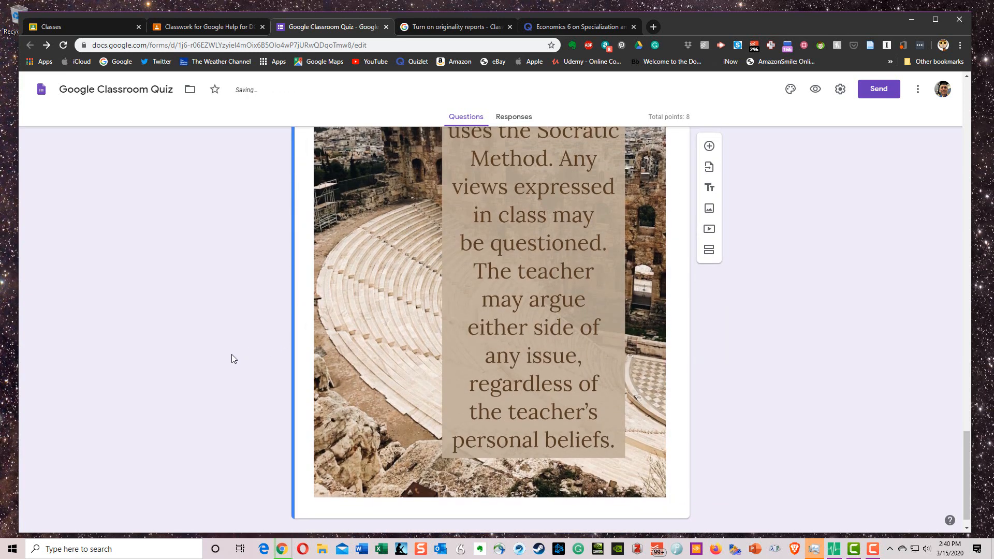
pyautogui.scroll(-1, 232, 354)
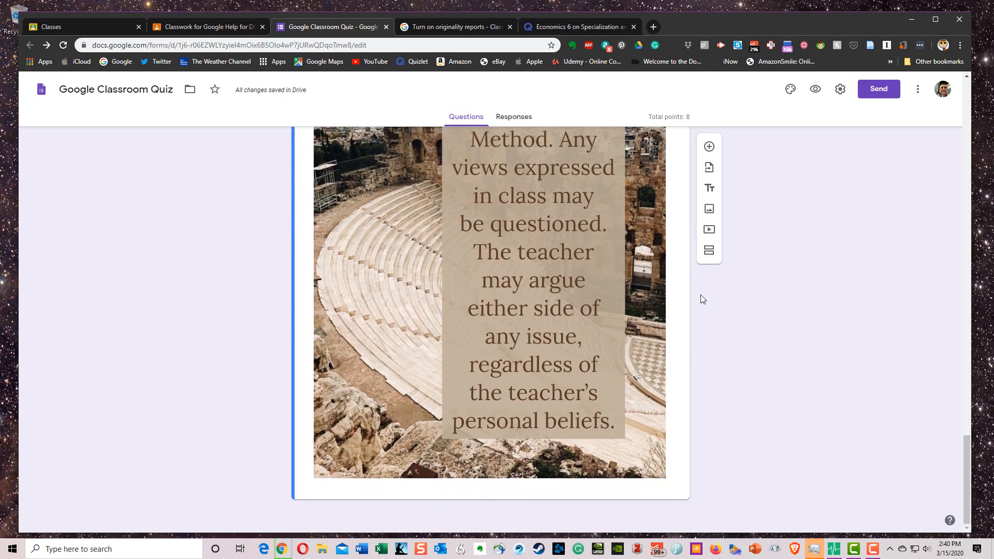
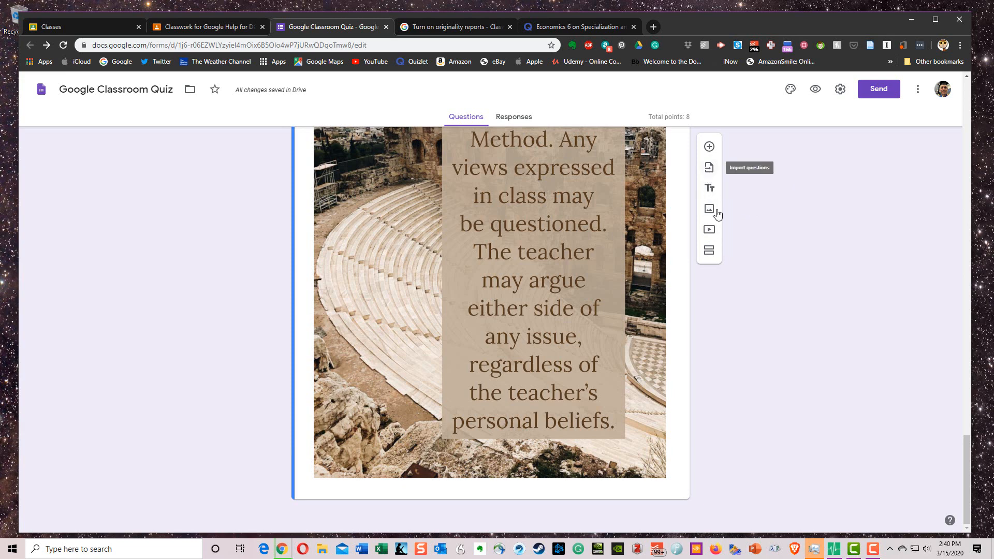
pyautogui.click(710, 253)
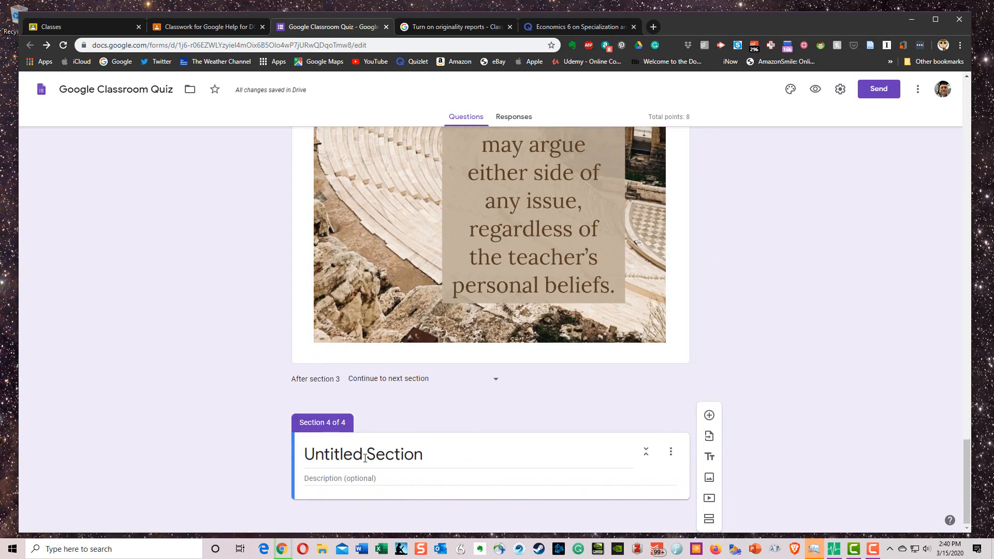
pyautogui.click(365, 455)
pyautogui.click(365, 455)
pyautogui.moveTo(365, 455); pyautogui.dragTo(304, 458)
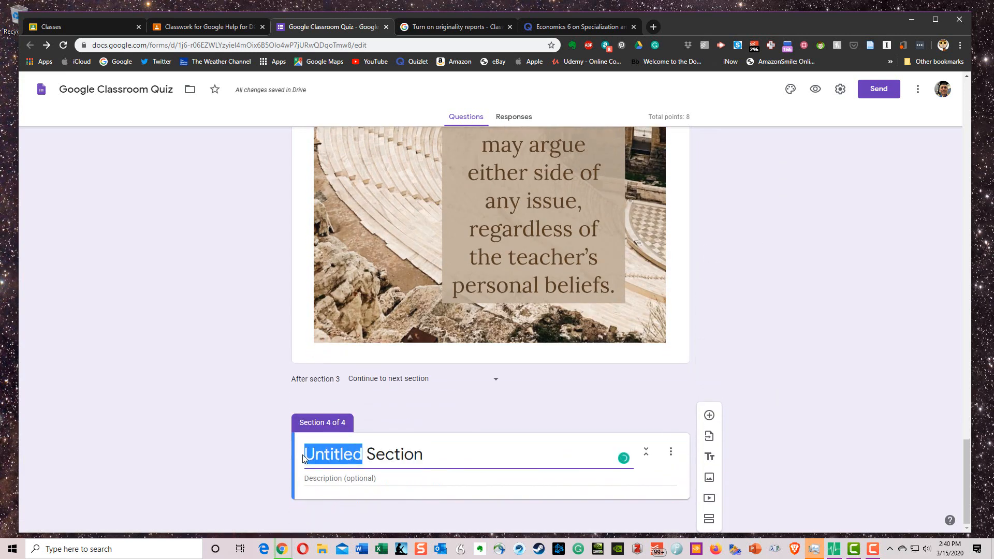
pyautogui.write('Written')
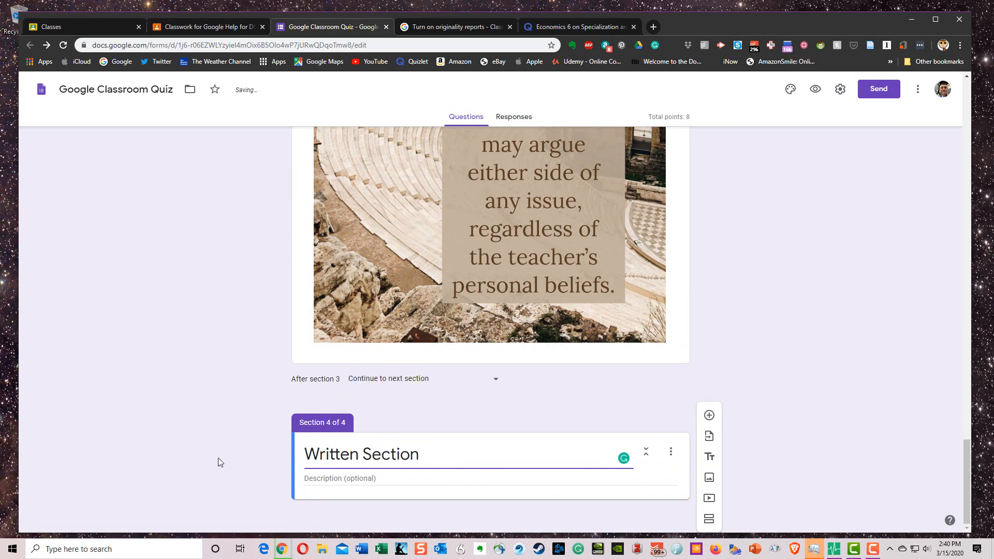
# Step: Add a paragraph question to the Written Section asking "Why is Google Classroom useful during an epidemic?"
pyautogui.click(709, 416)
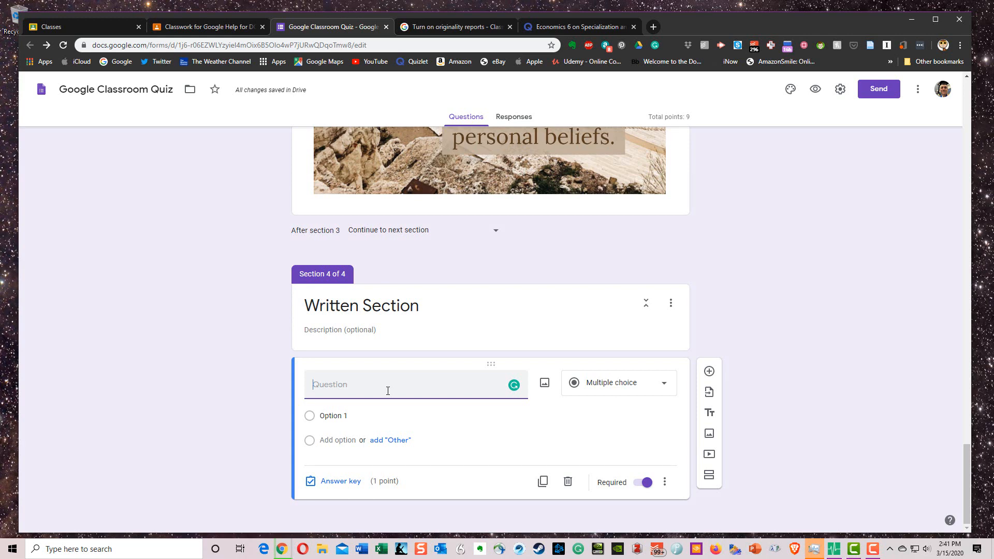
pyautogui.write('Why ')
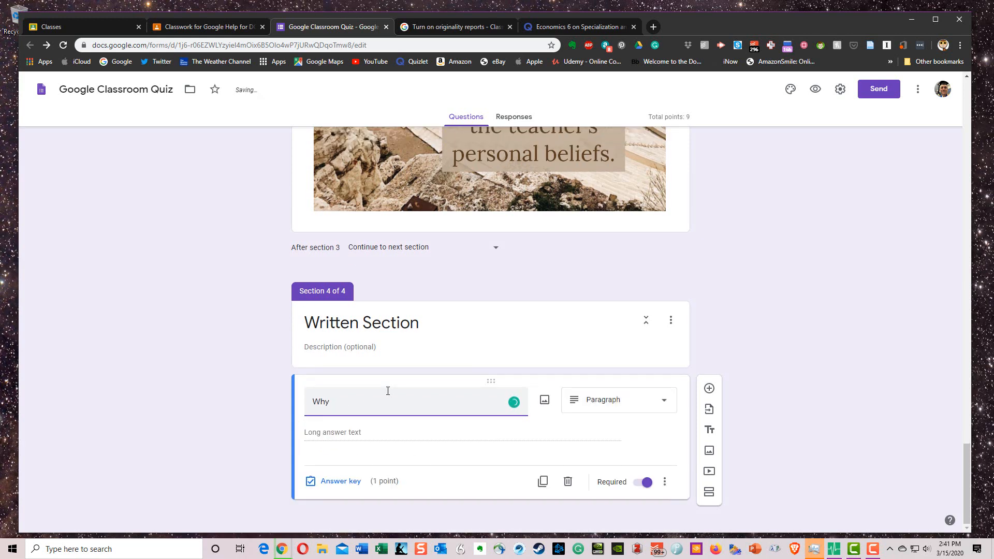
pyautogui.write('is Google ')
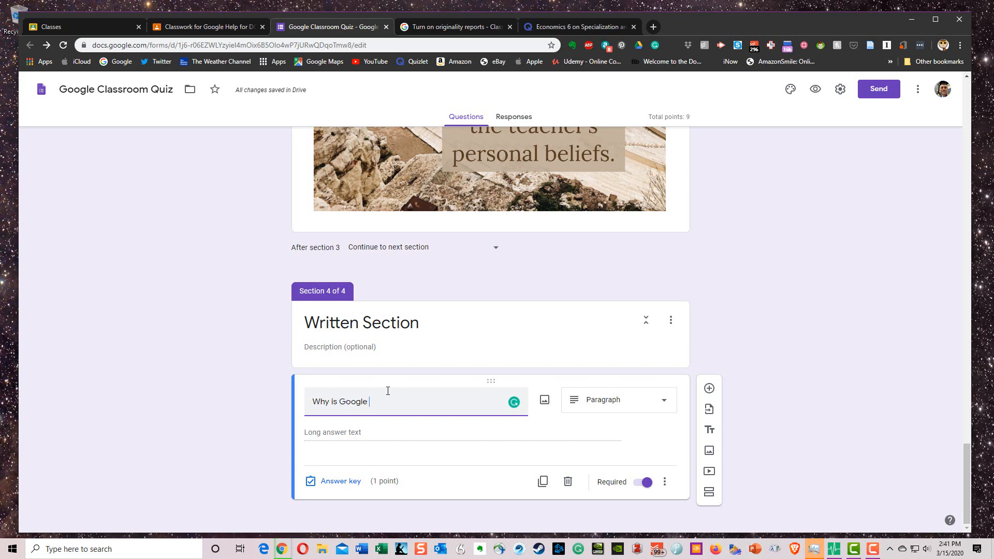
pyautogui.write('Classroom useful during an ')
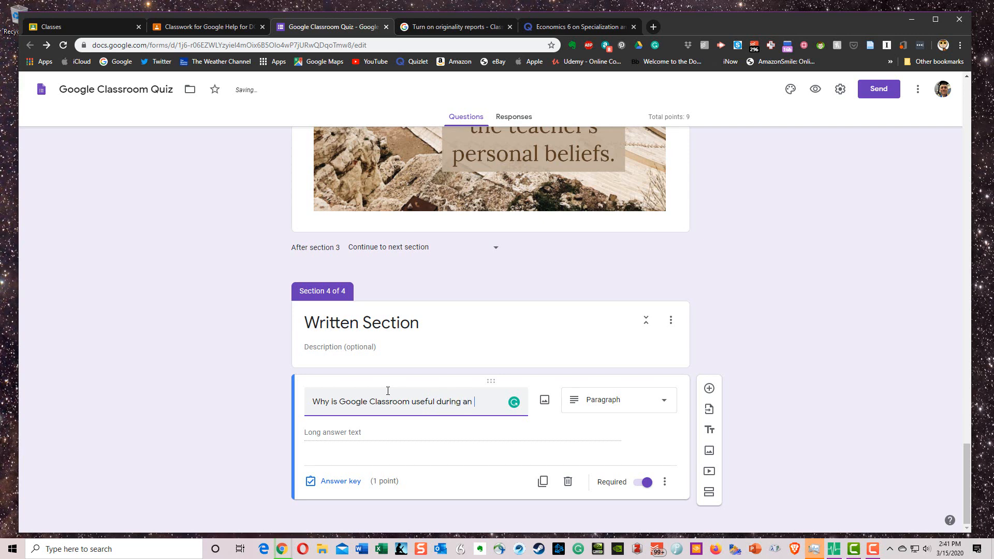
pyautogui.write('epidemic')
# Step: Set the epidemic question's answer key to 20 points, and view its extra display options without enabling any
pyautogui.click(340, 481)
pyautogui.write('20')
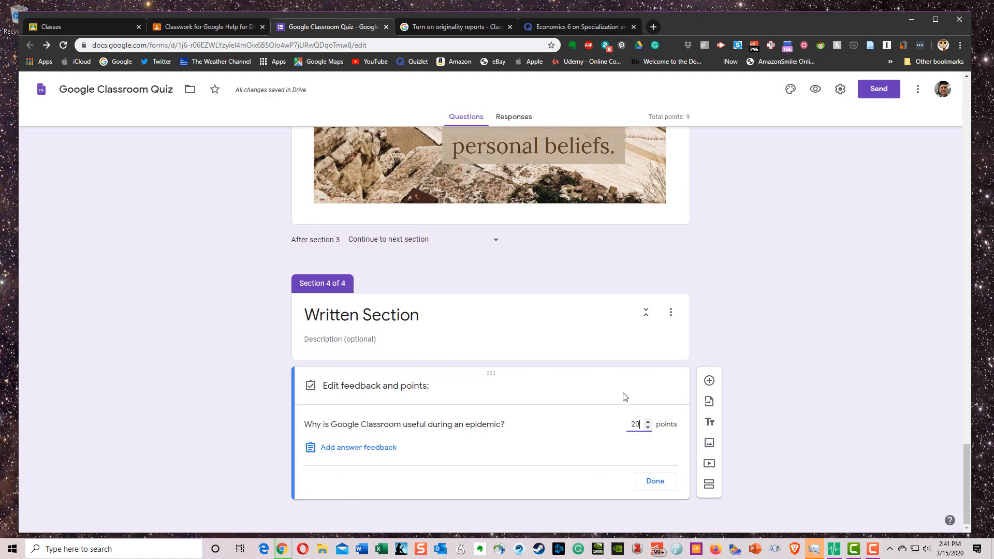
pyautogui.click(652, 482)
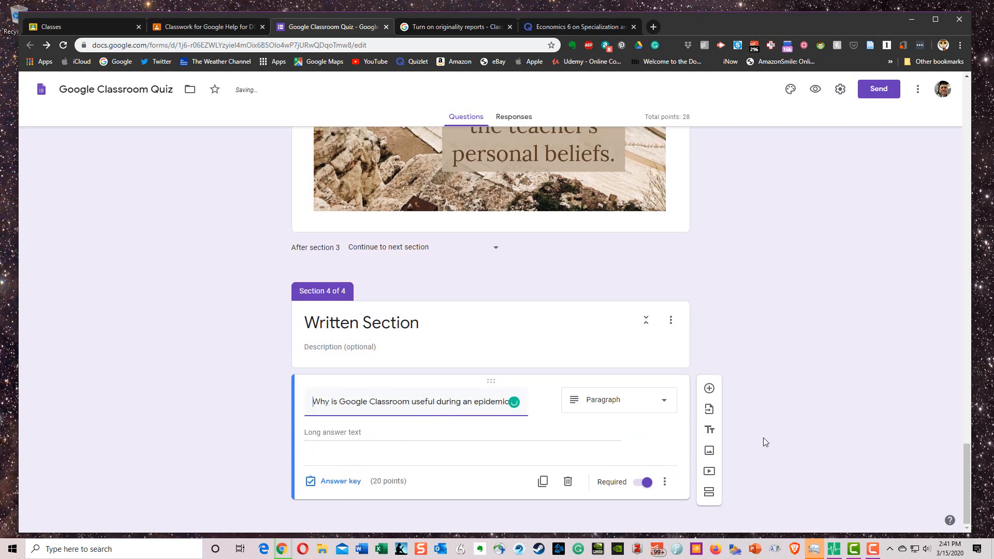
pyautogui.click(664, 486)
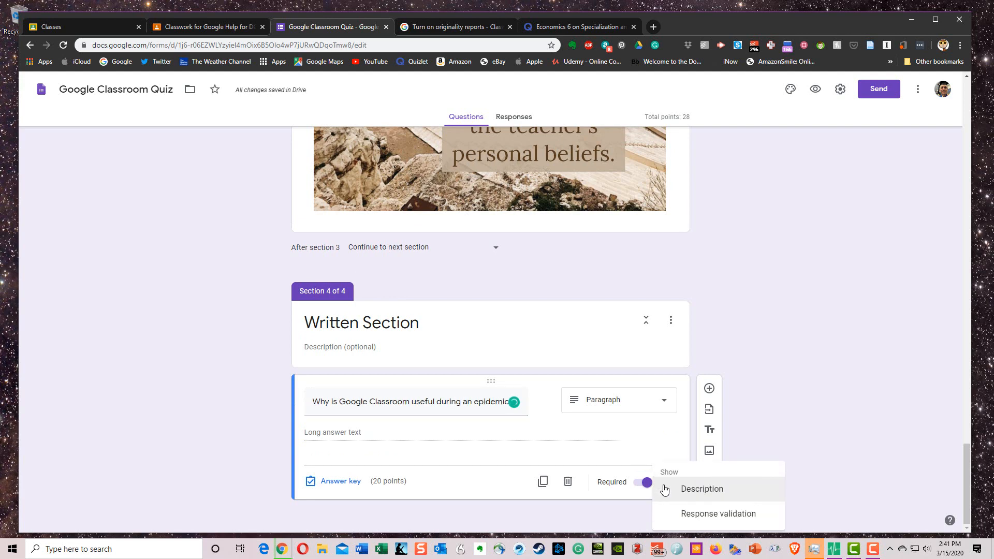
pyautogui.click(767, 374)
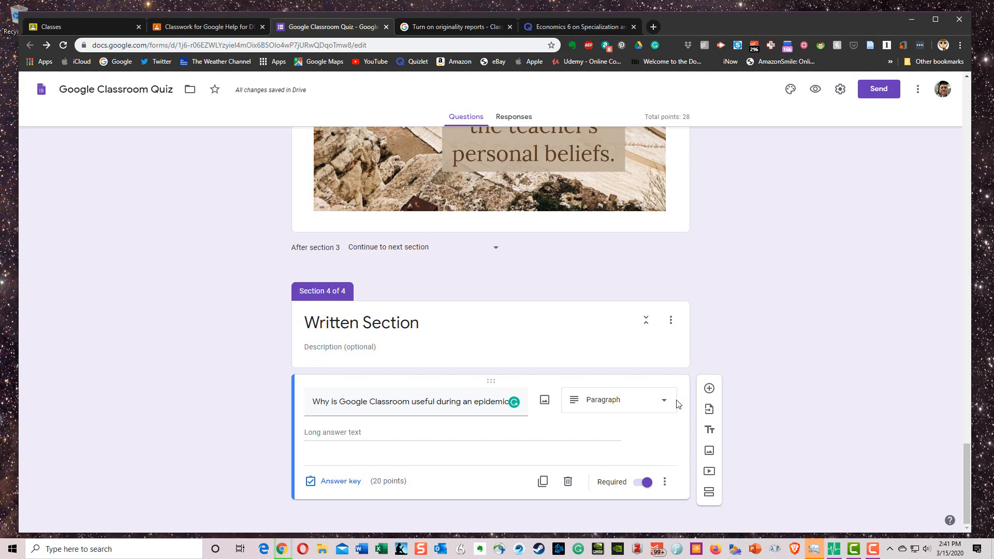
# Step: Duplicate the epidemic question and reword the copy to "Why is Google Classroom useful during a volcanic eruption?"
pyautogui.click(540, 483)
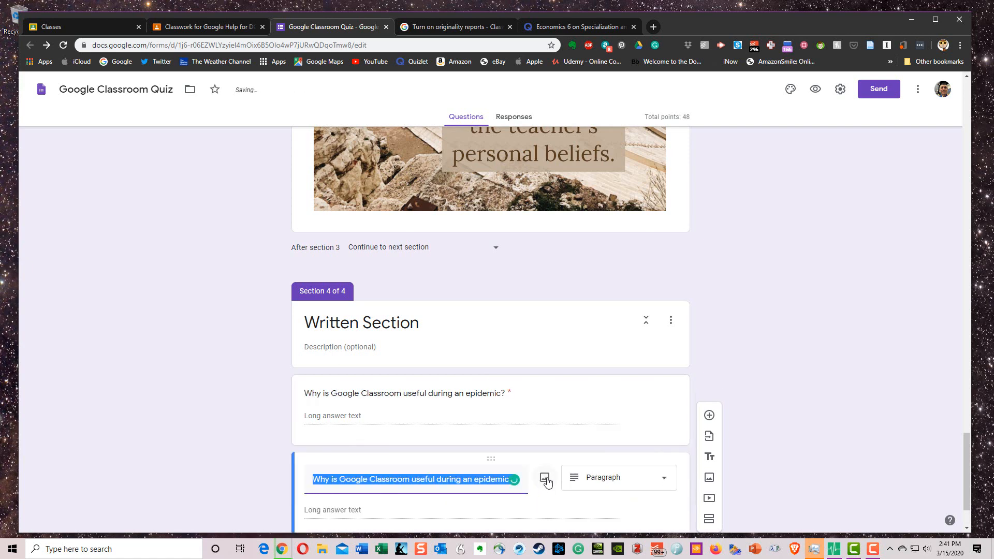
pyautogui.click(417, 480)
pyautogui.doubleClick(481, 481)
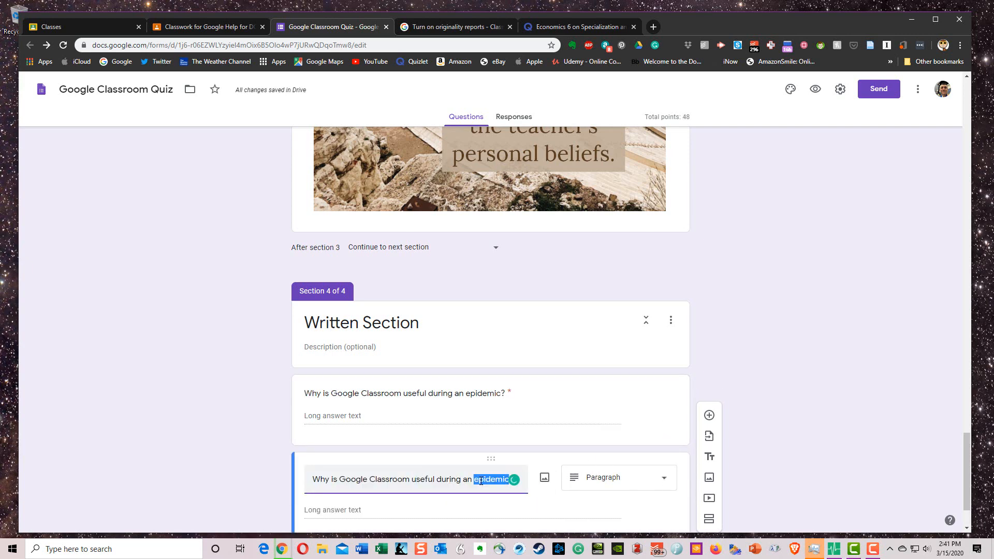
pyautogui.press('BackSpace')
pyautogui.press('BackSpace')
pyautogui.press('BackSpace')
pyautogui.write('vol')
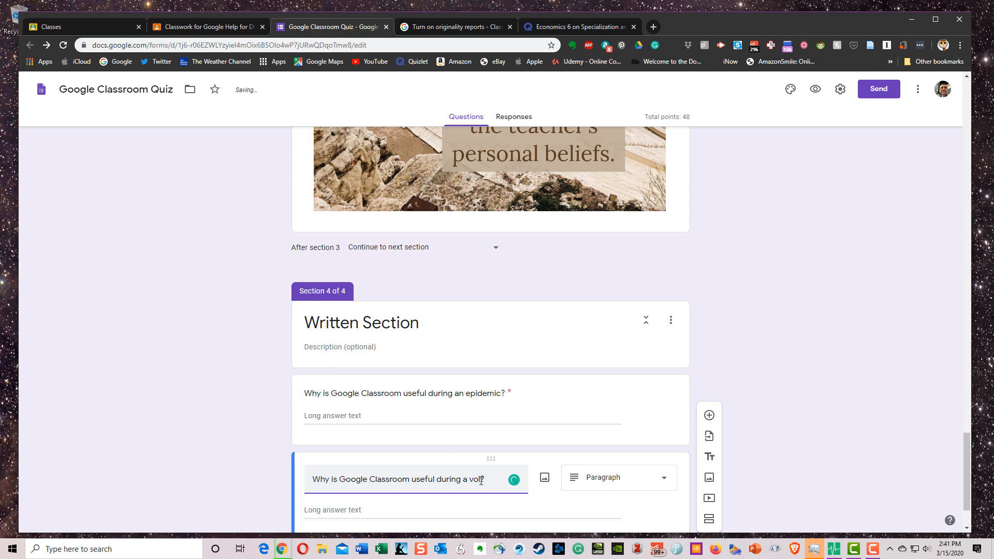
pyautogui.write('cani')
pyautogui.write('c ')
pyautogui.write('erupti')
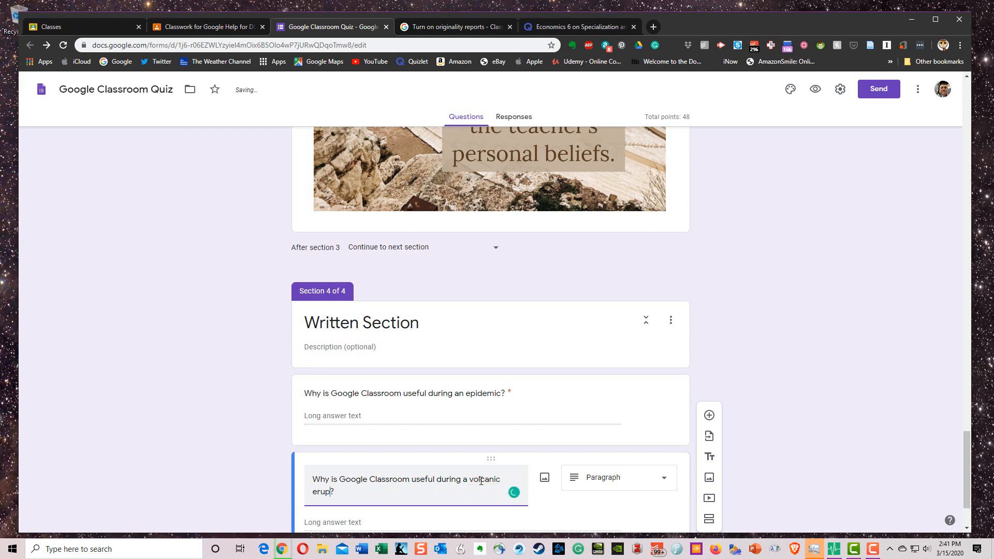
pyautogui.write('on')
pyautogui.click(234, 428)
# Step: In the form's general settings, collect email addresses and always send response receipts, leaving responses without a one-response limit
pyautogui.scroll(-2, 234, 426)
pyautogui.scroll(3, 234, 426)
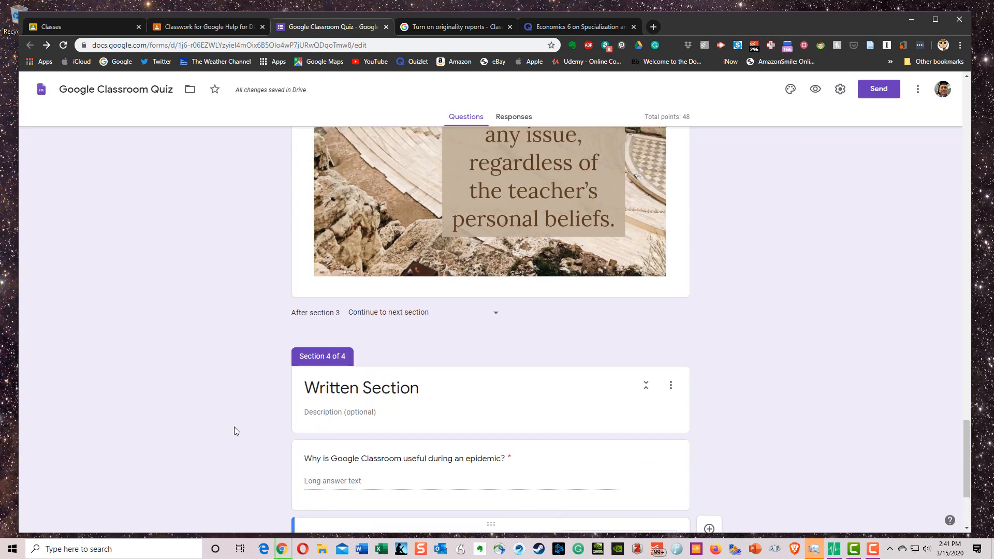
pyautogui.scroll(4, 234, 427)
pyautogui.scroll(20, 234, 427)
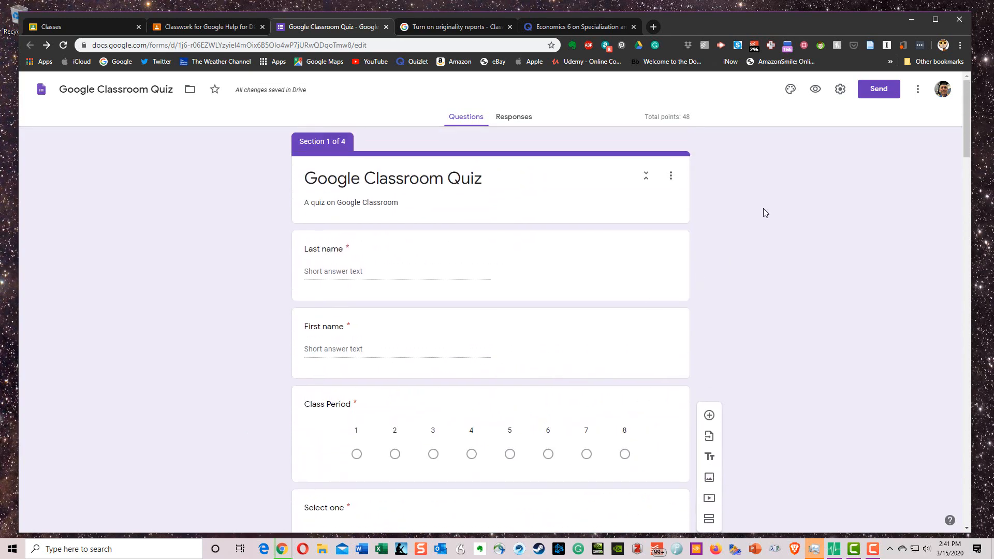
pyautogui.click(838, 92)
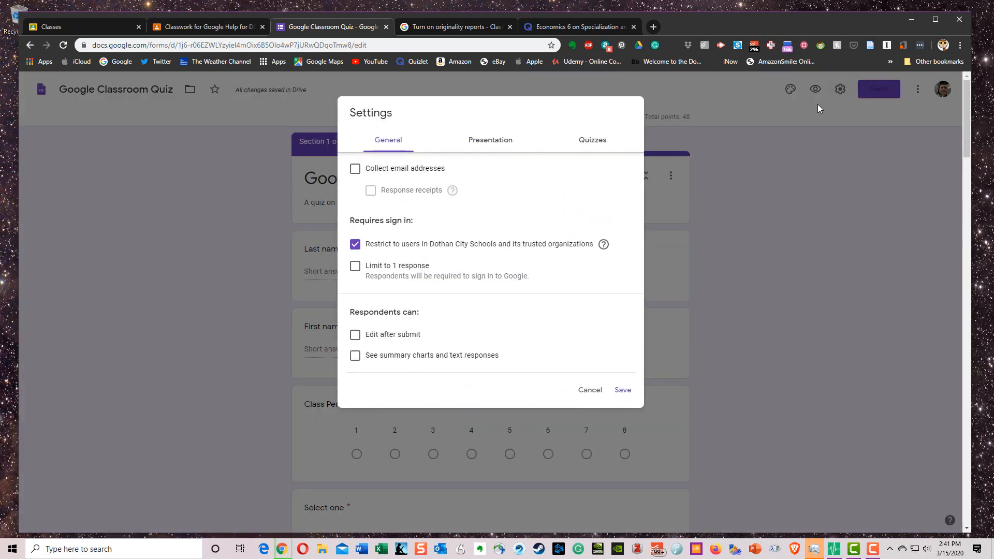
pyautogui.scroll(-1, 454, 254)
pyautogui.click(359, 173)
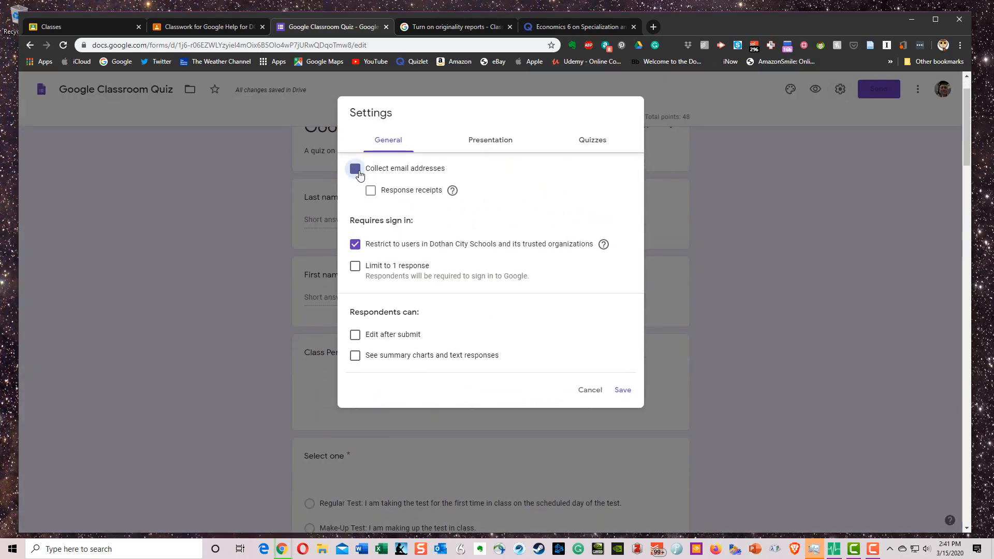
pyautogui.click(372, 192)
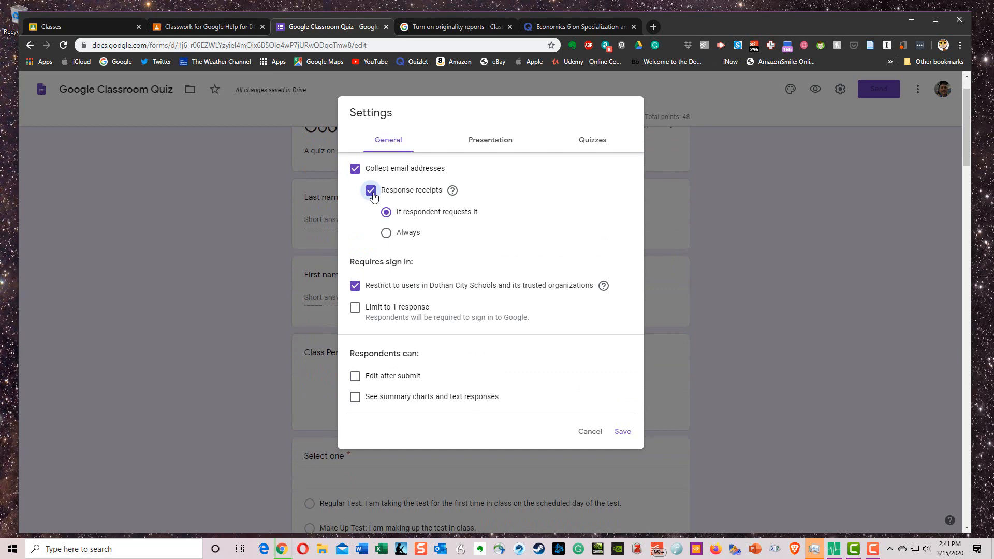
pyautogui.click(386, 233)
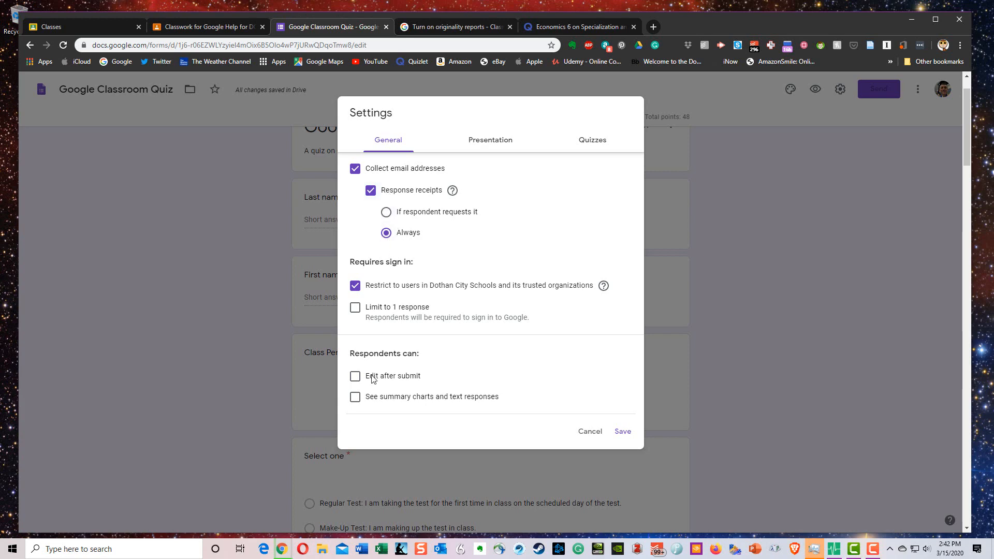
pyautogui.click(356, 309)
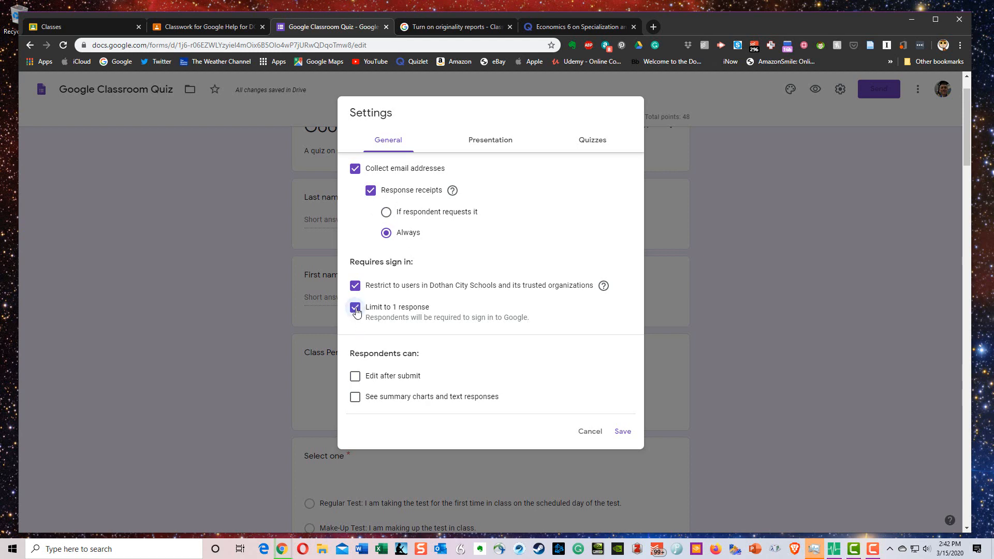
pyautogui.click(355, 311)
# Step: Show a progress bar, shuffle the question order, set the confirmation message "Thanks for completing the quiz!" and save the settings
pyautogui.click(492, 144)
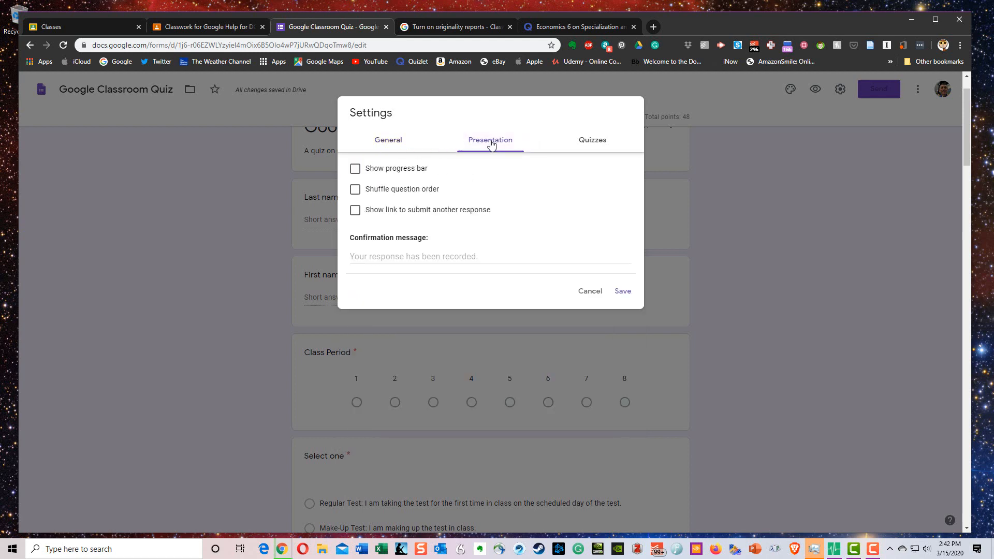
pyautogui.click(355, 170)
pyautogui.click(355, 191)
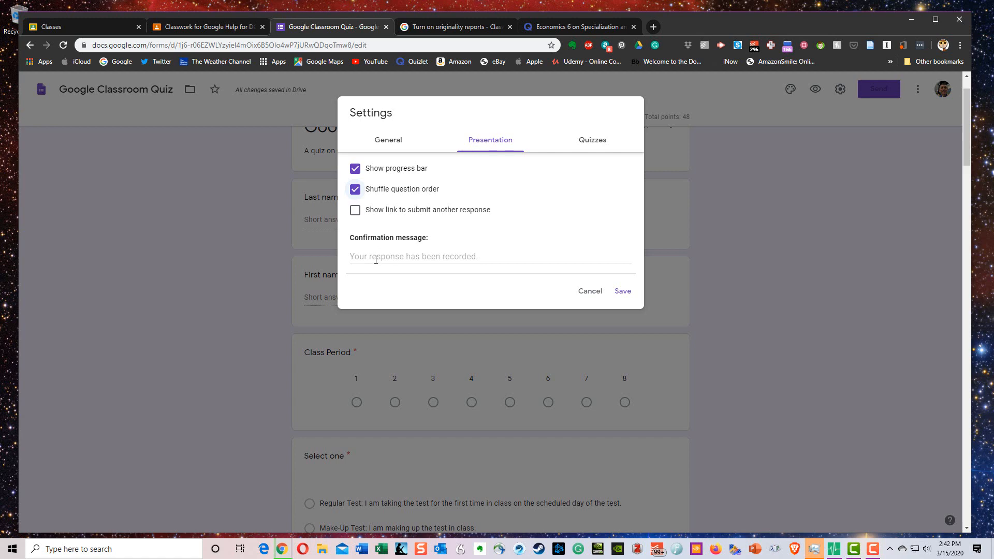
pyautogui.click(376, 257)
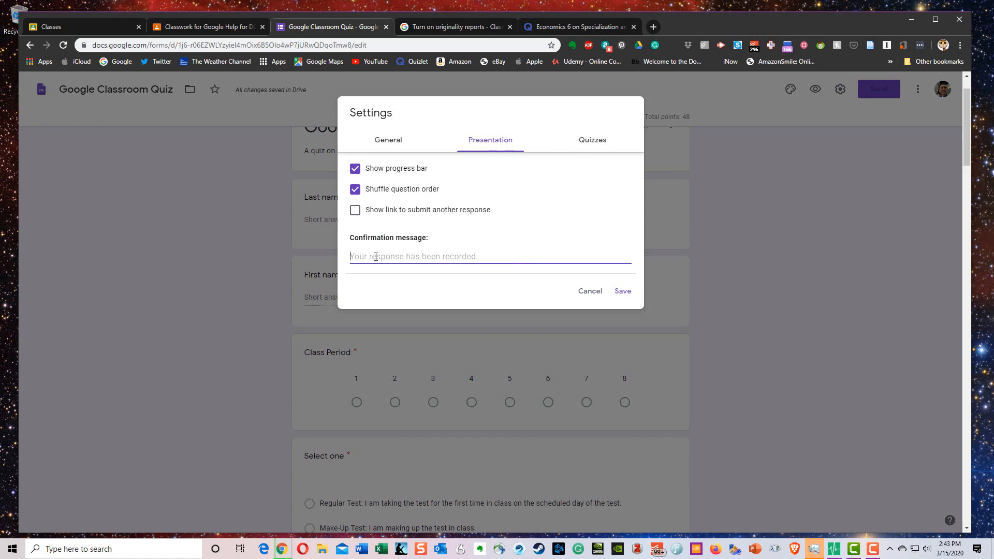
pyautogui.write('Thanks')
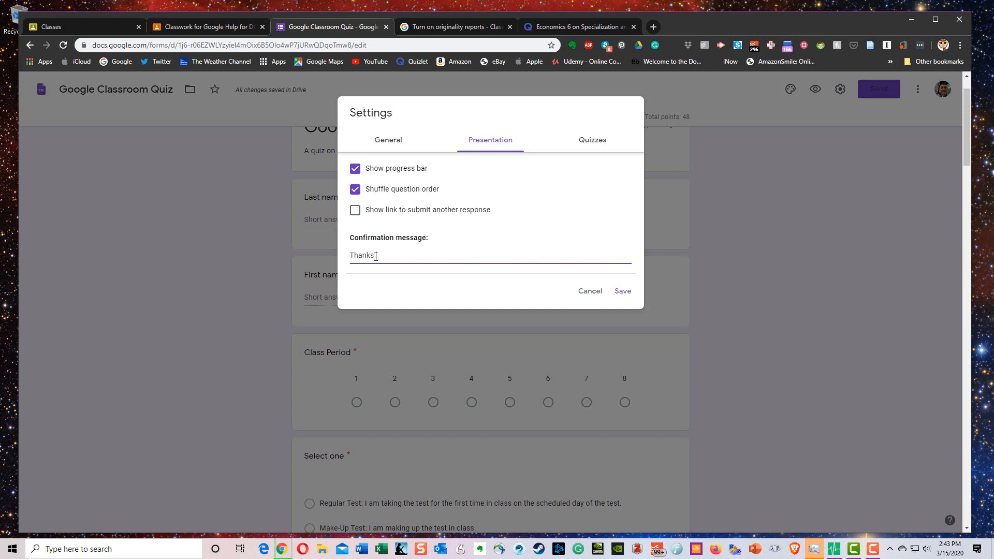
pyautogui.write(' for completing the quiz!')
pyautogui.click(624, 292)
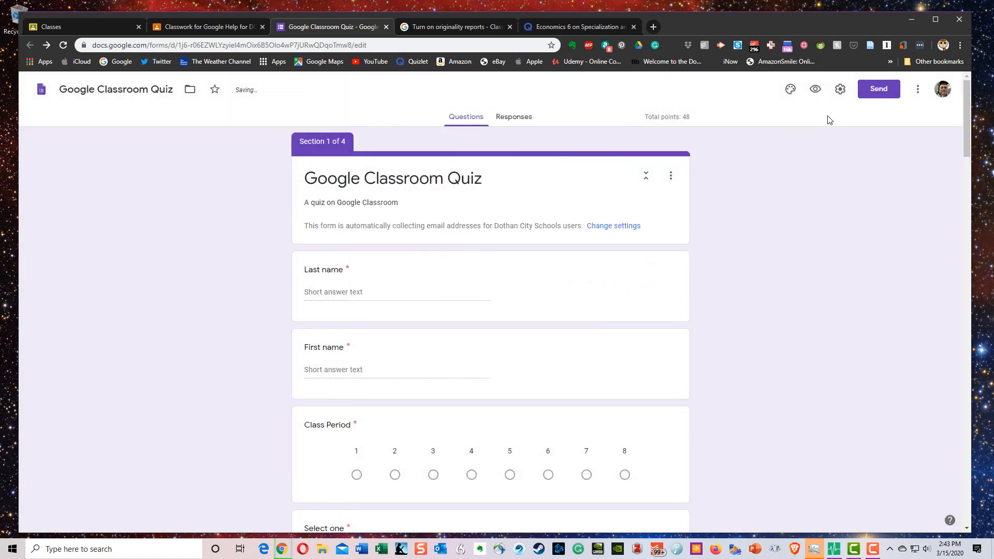
# Step: In the quiz settings, enable locked mode on Chromebooks and release grades later, after manual review
pyautogui.click(842, 93)
pyautogui.click(618, 148)
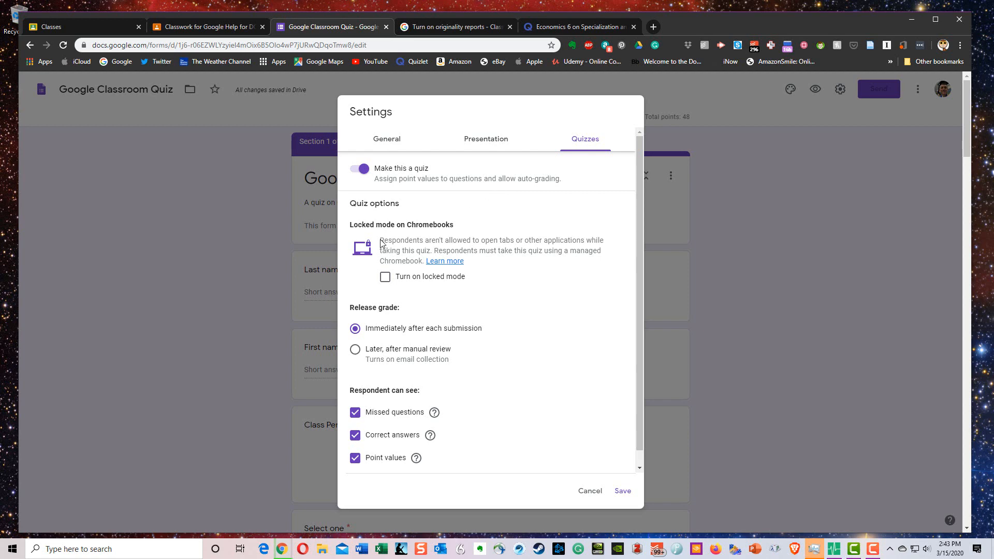
pyautogui.click(385, 277)
pyautogui.click(355, 350)
pyautogui.scroll(-1, 392, 363)
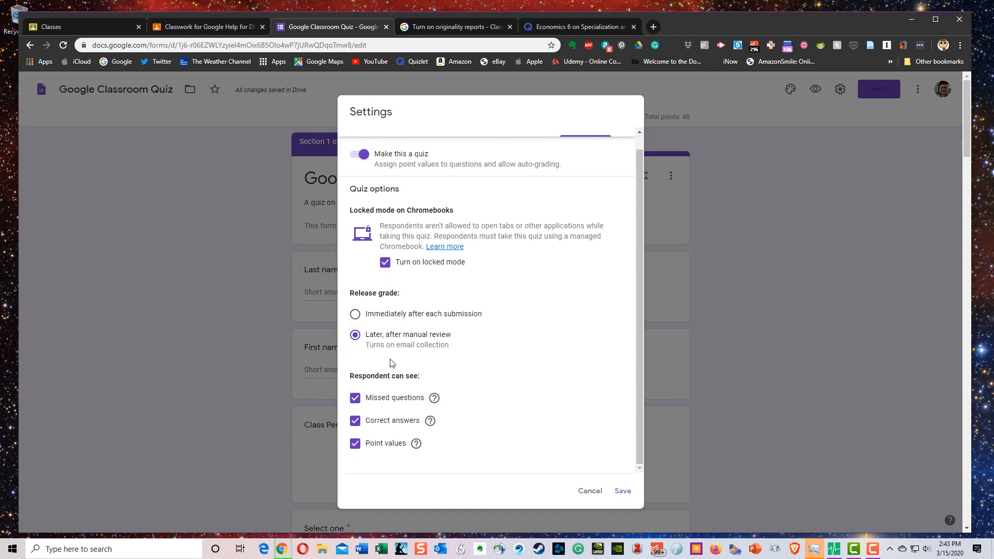
# Step: Hide missed questions, correct answers and point values from respondents
pyautogui.click(356, 400)
pyautogui.click(356, 400)
pyautogui.click(355, 423)
pyautogui.click(357, 446)
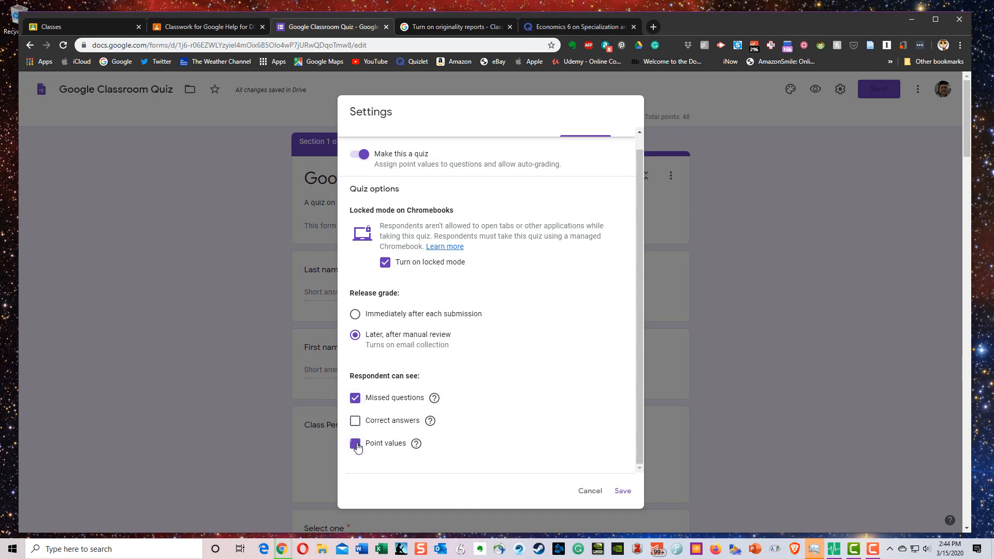
pyautogui.click(355, 399)
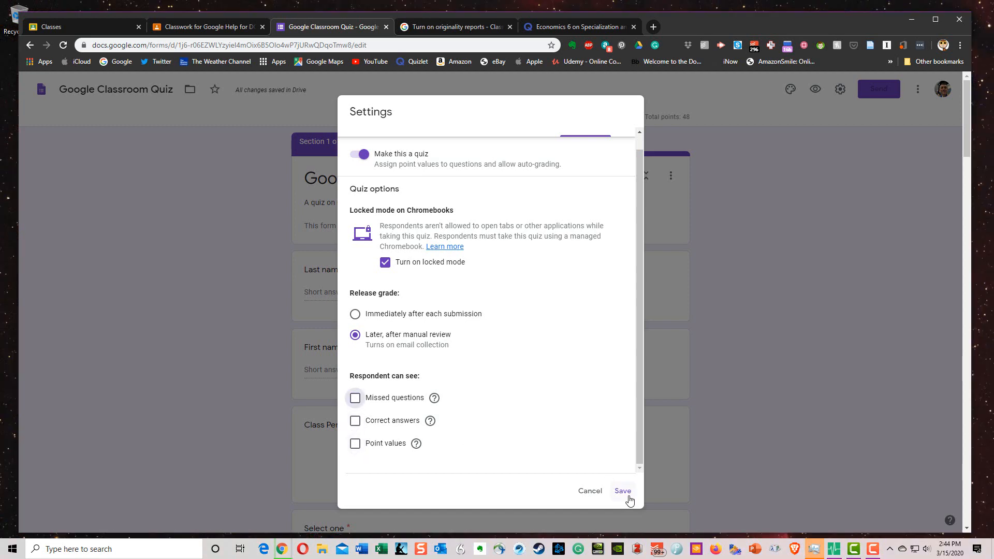
# Step: Let respondents see missed questions, correct answers and point values, and save the quiz settings
pyautogui.click(356, 398)
pyautogui.click(355, 421)
pyautogui.click(356, 444)
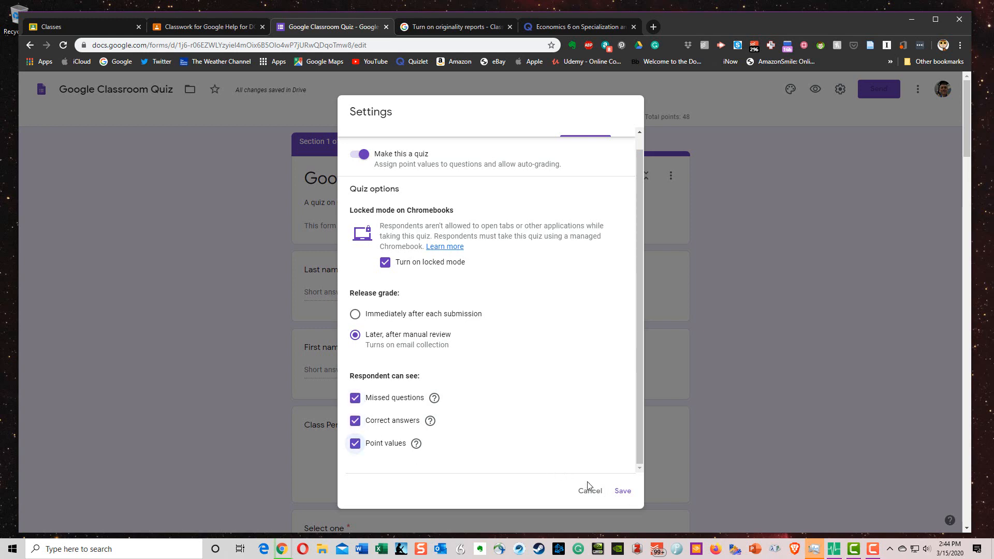
pyautogui.click(623, 492)
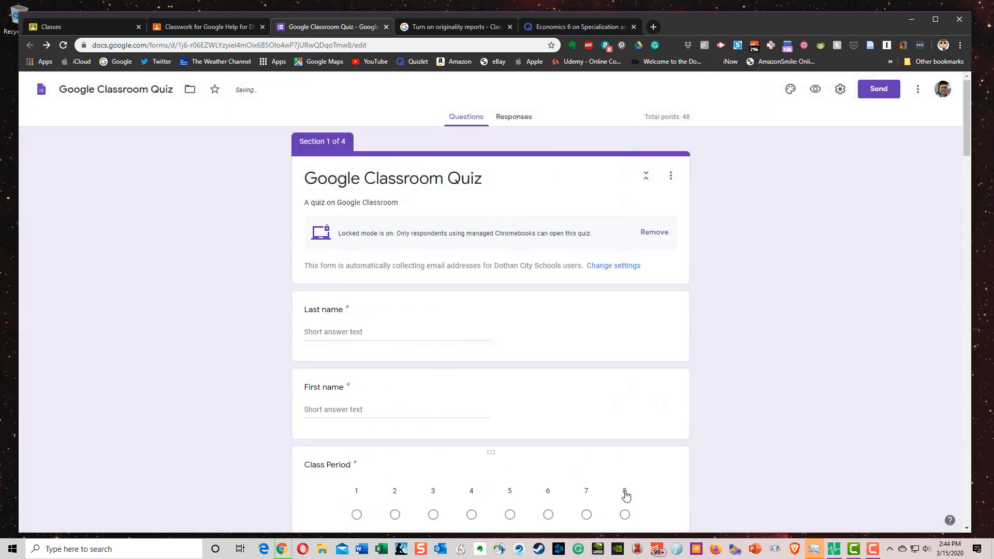
# Step: Create a new spreadsheet from the form's responses as the response destination, keeping the suggested name
pyautogui.click(508, 124)
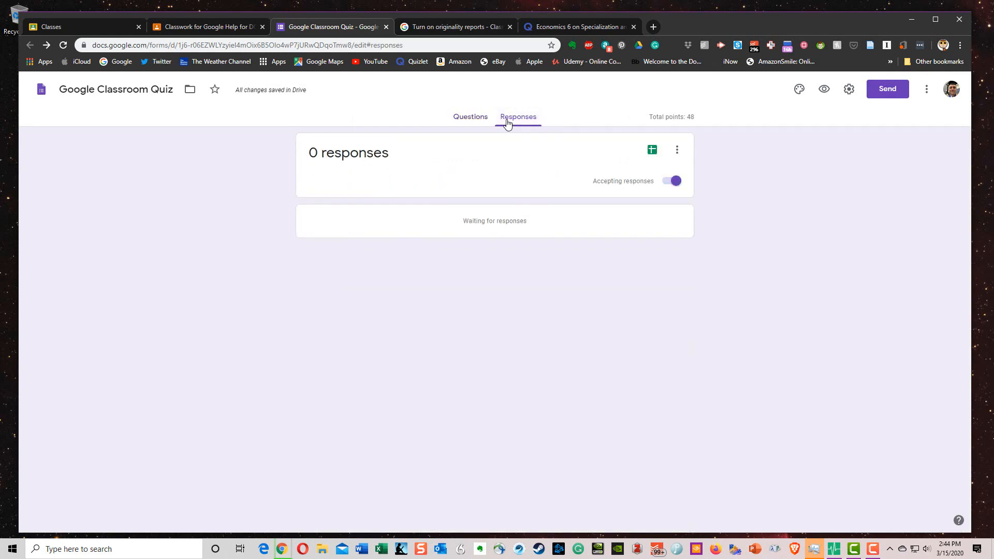
pyautogui.click(651, 151)
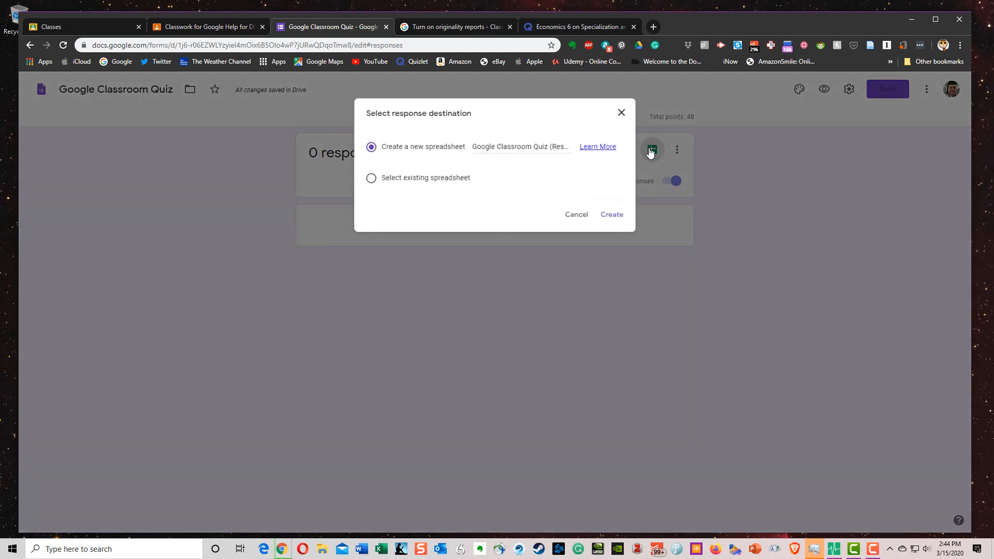
pyautogui.click(614, 216)
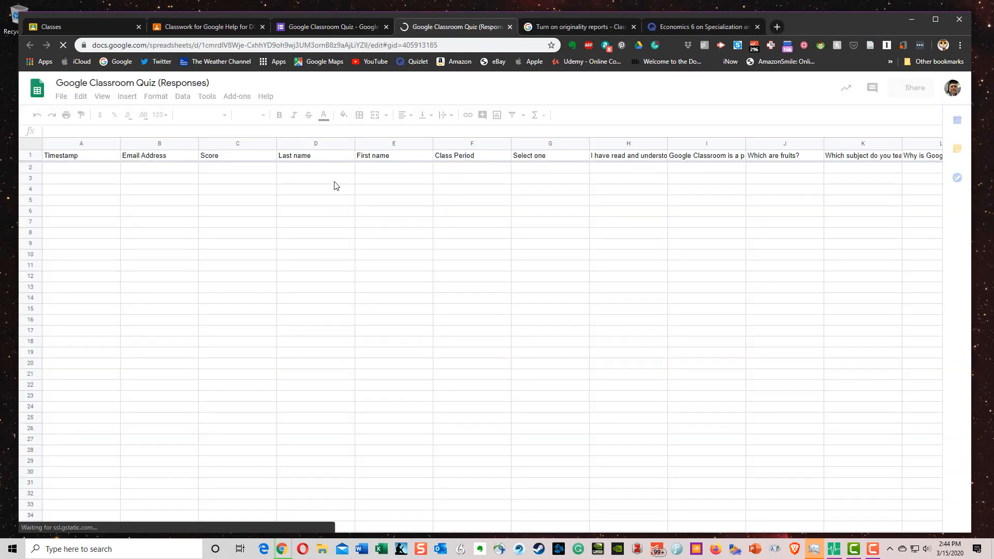
# Step: Sort the responses sheet A → Z by the Last name column
pyautogui.click(349, 145)
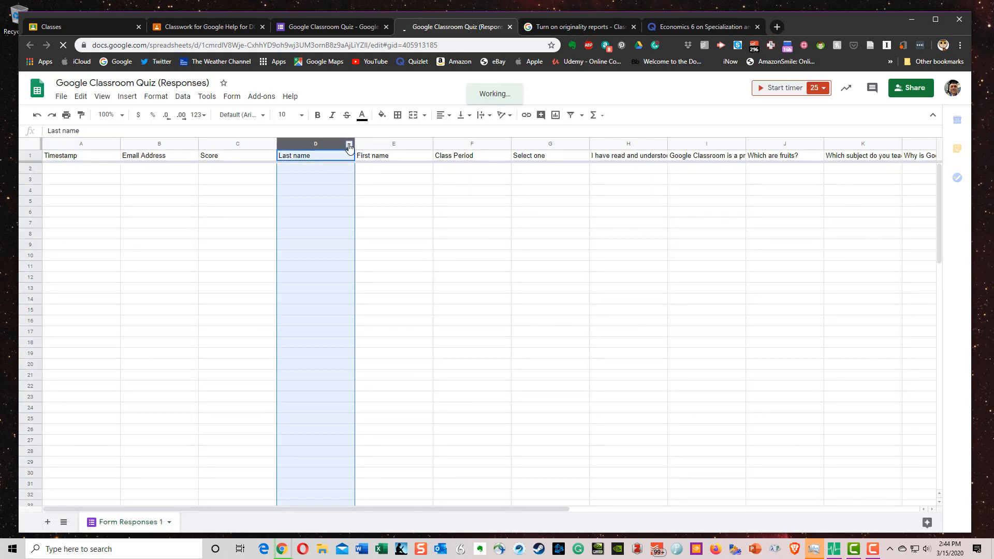
pyautogui.click(349, 145)
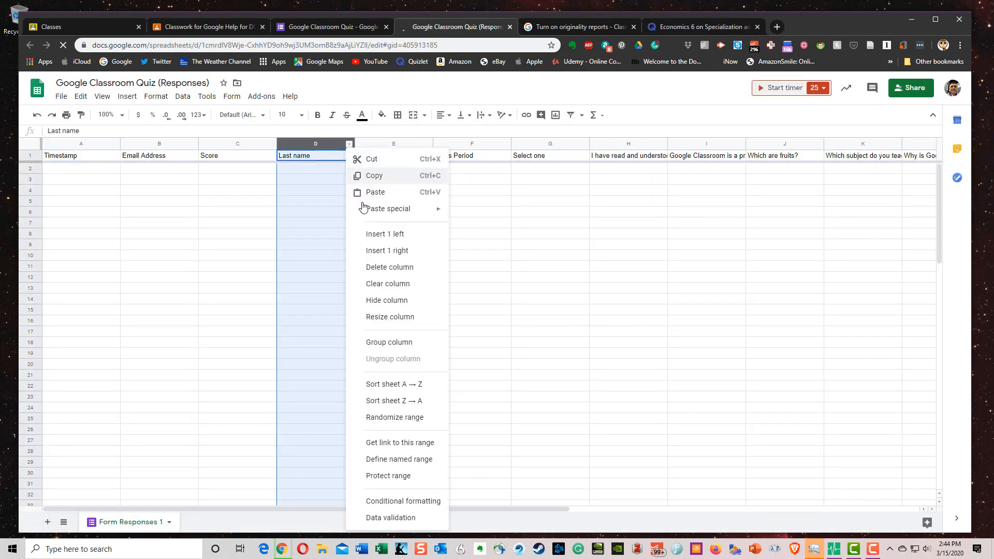
pyautogui.click(403, 386)
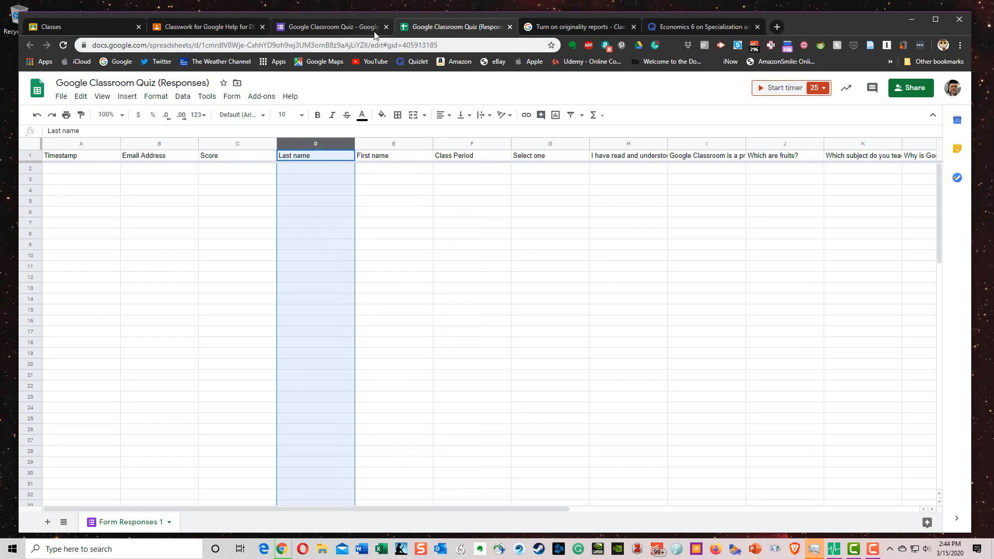
# Step: Return to the questions of the Google Classroom Quiz form and check the first section's options
pyautogui.click(354, 32)
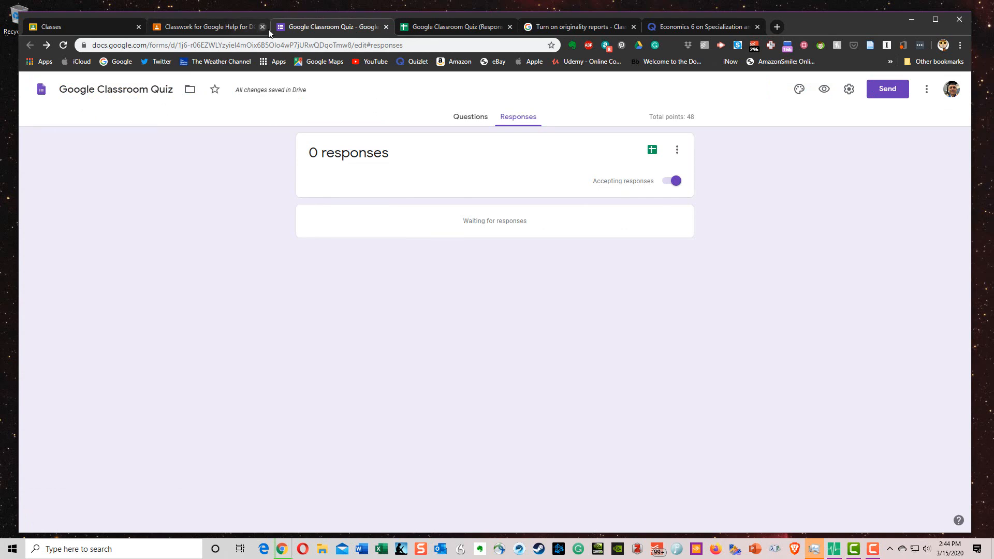
pyautogui.click(477, 119)
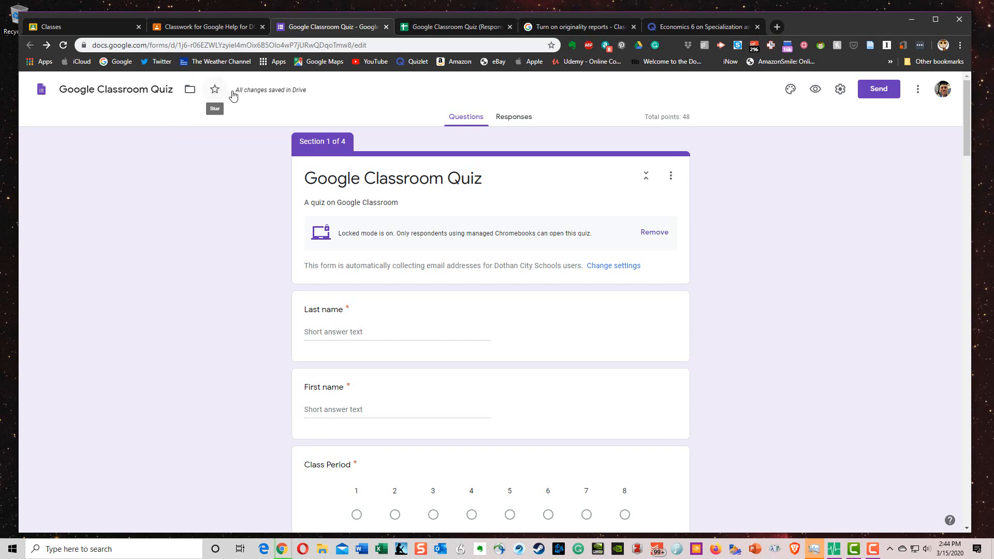
pyautogui.click(671, 178)
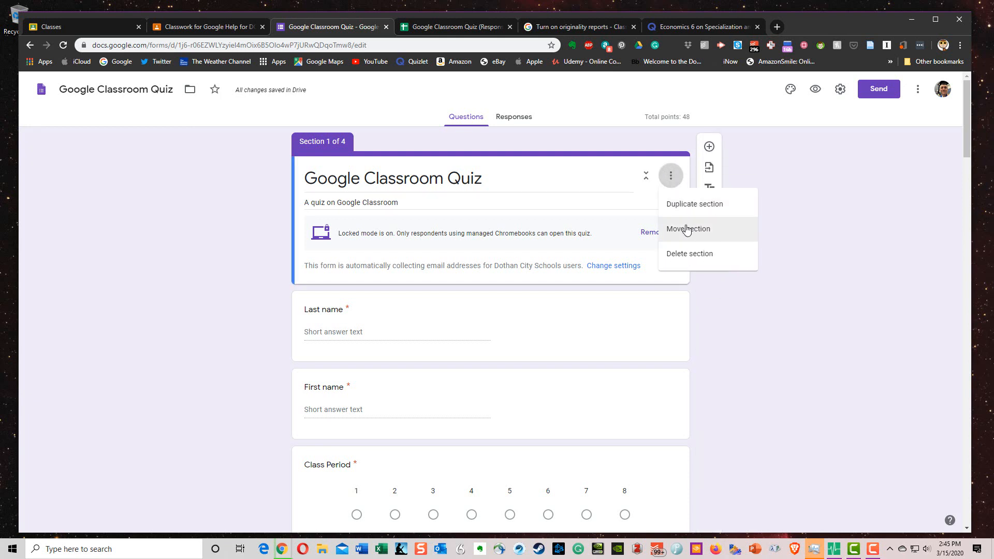
pyautogui.click(815, 183)
# Step: Move the Written Section above the Objective Section and save the new section order
pyautogui.scroll(-10, 815, 182)
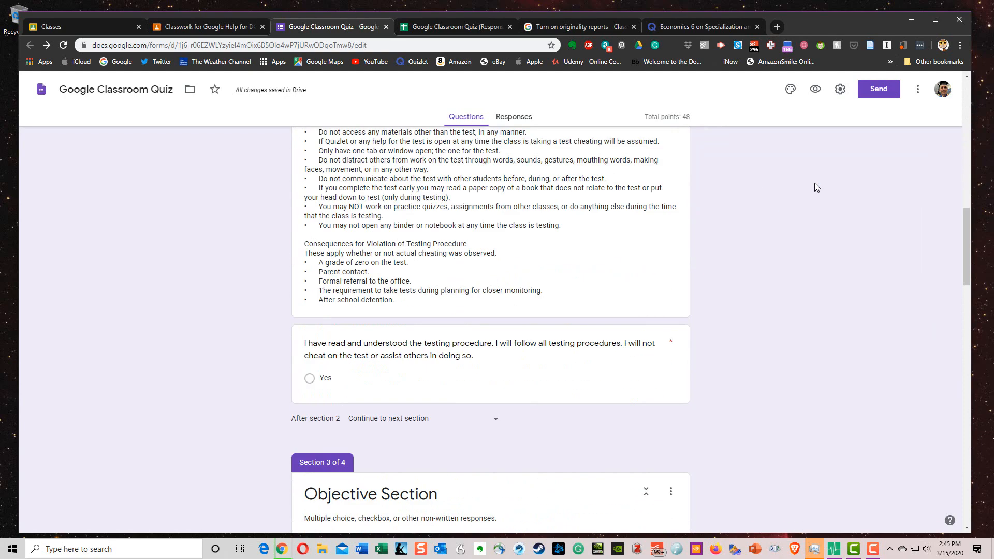
pyautogui.scroll(-15, 816, 188)
pyautogui.scroll(5, 816, 187)
pyautogui.scroll(-5, 816, 188)
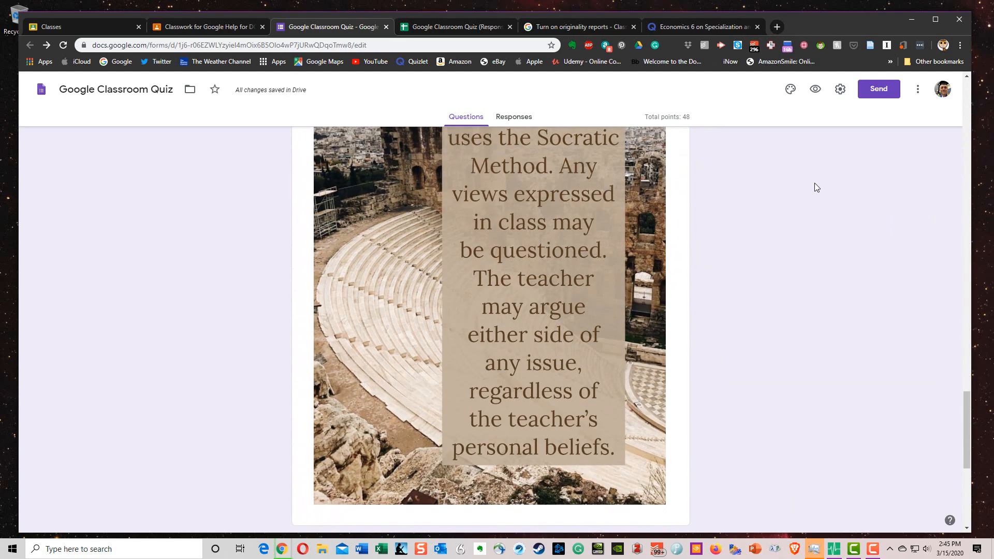
pyautogui.scroll(-6, 815, 184)
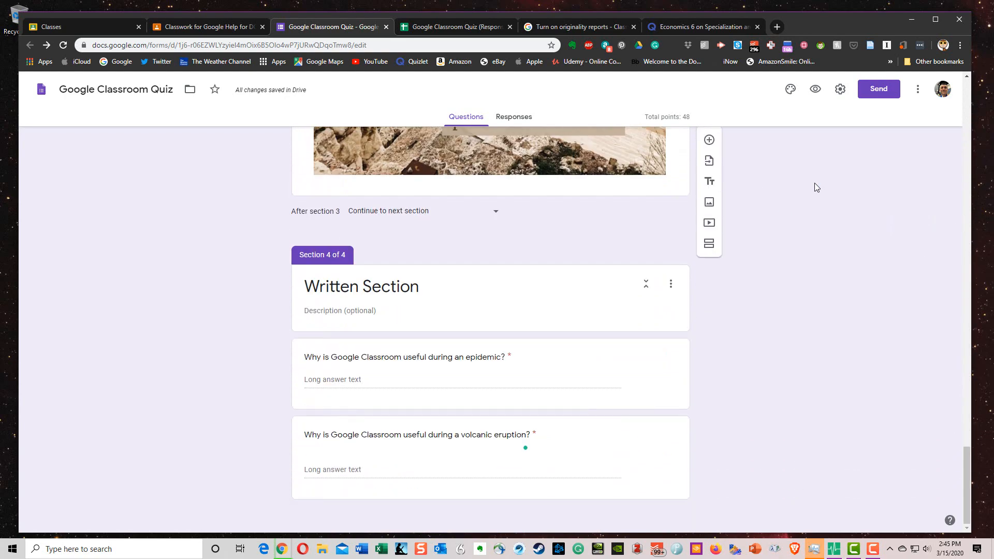
pyautogui.click(671, 284)
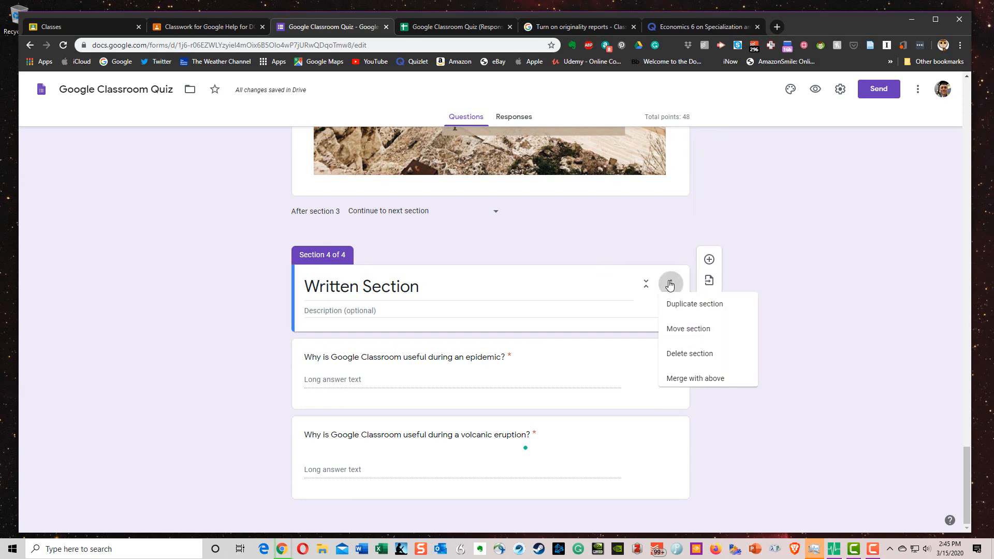
pyautogui.click(688, 337)
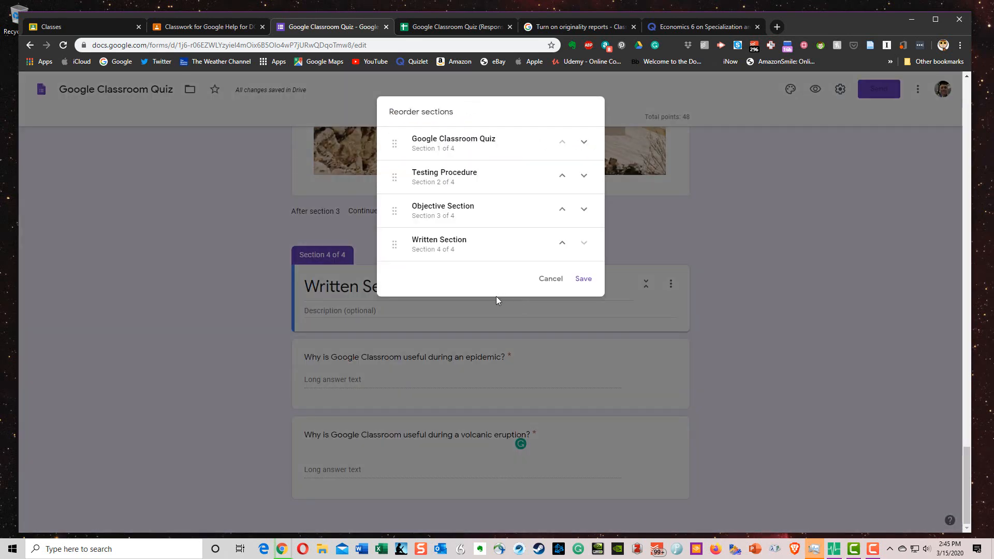
pyautogui.click(564, 247)
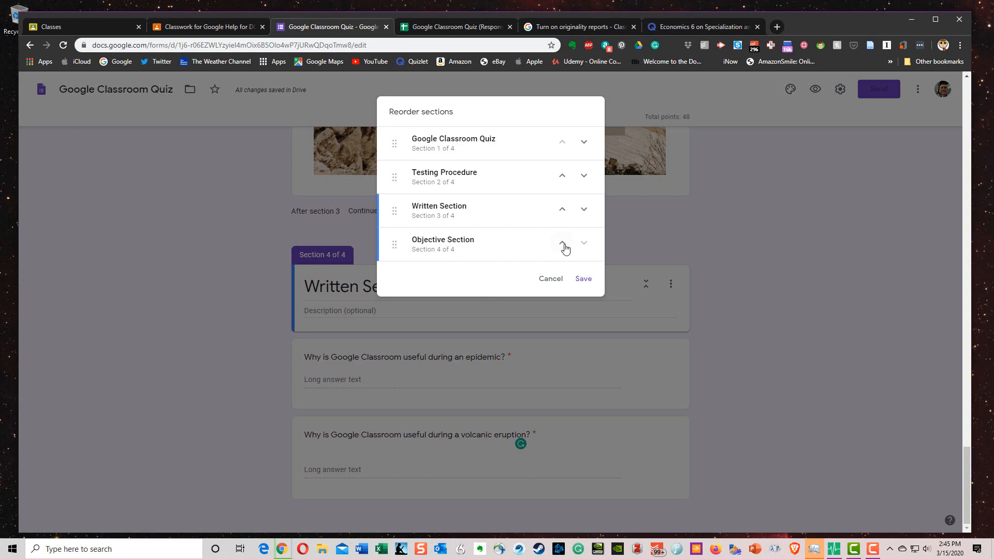
pyautogui.click(584, 280)
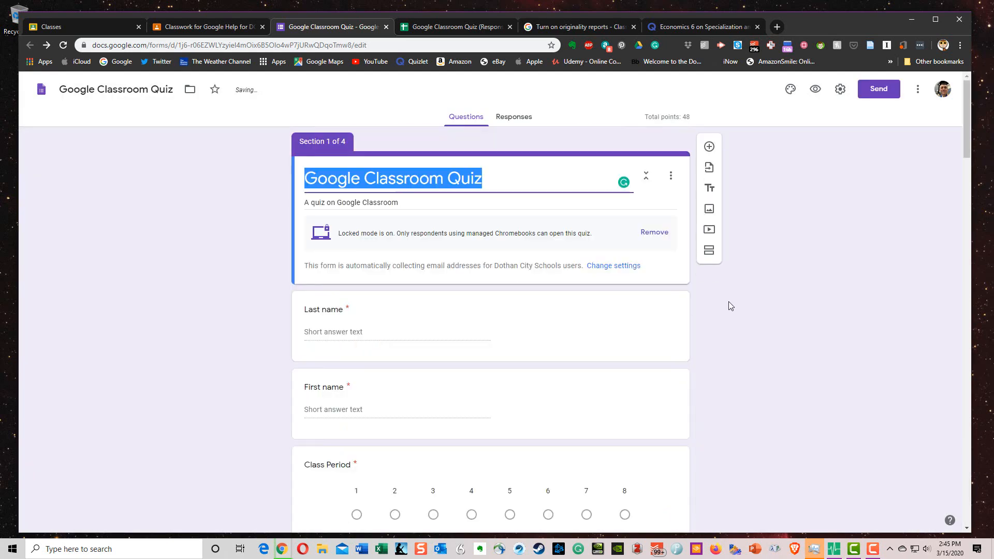
# Step: Merge the Testing Procedure section with the section above it and review the resulting section layout
pyautogui.scroll(-10, 729, 281)
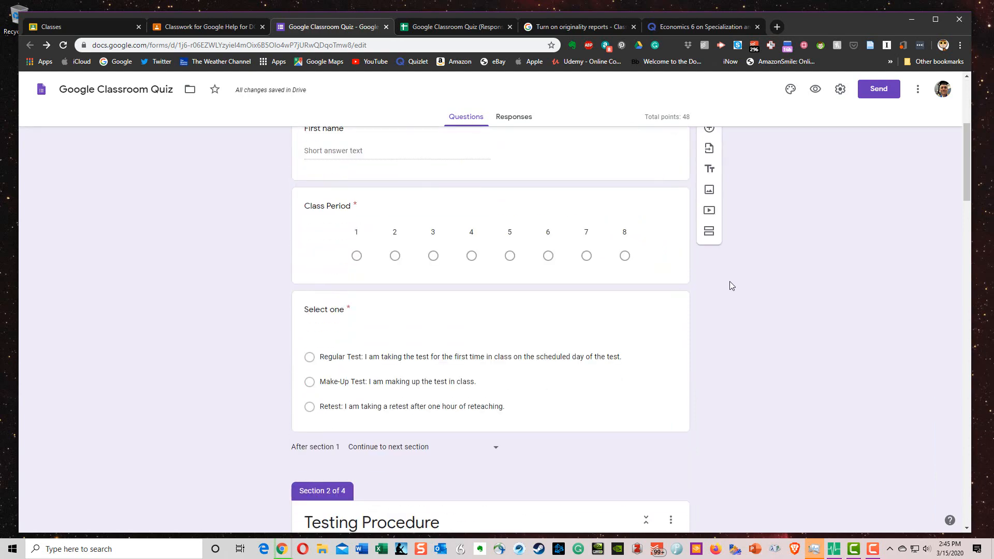
pyautogui.scroll(-5, 730, 282)
pyautogui.scroll(8, 729, 282)
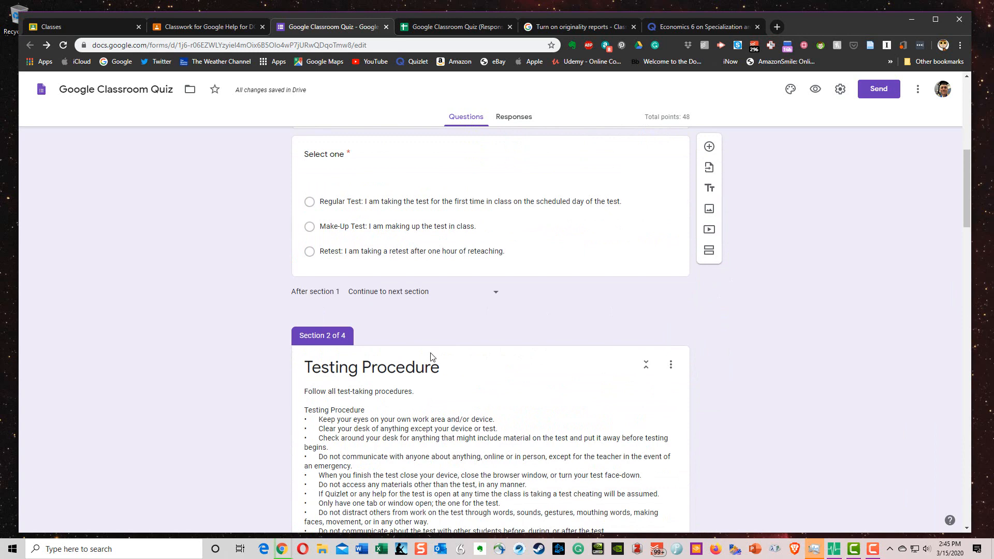
pyautogui.click(419, 361)
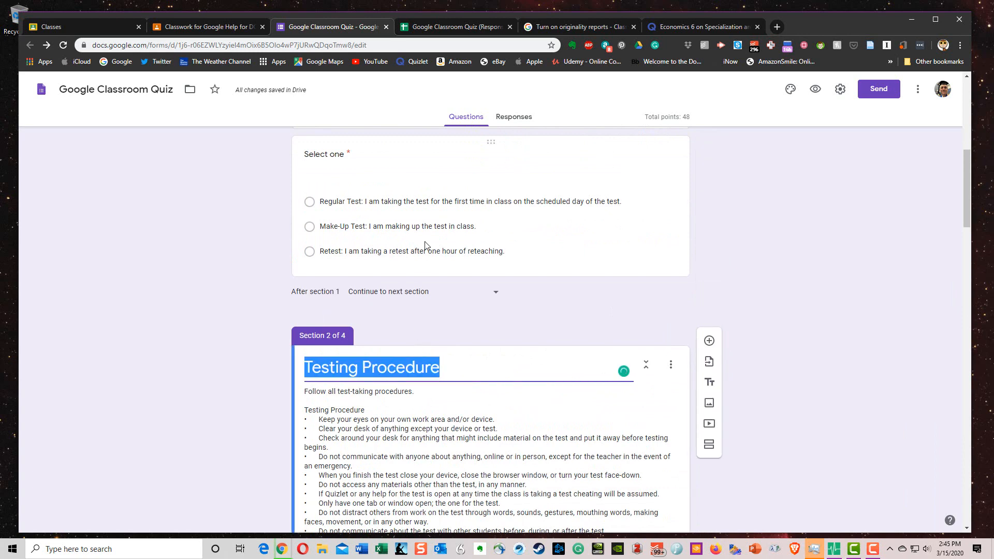
pyautogui.scroll(3, 427, 246)
pyautogui.scroll(-4, 427, 245)
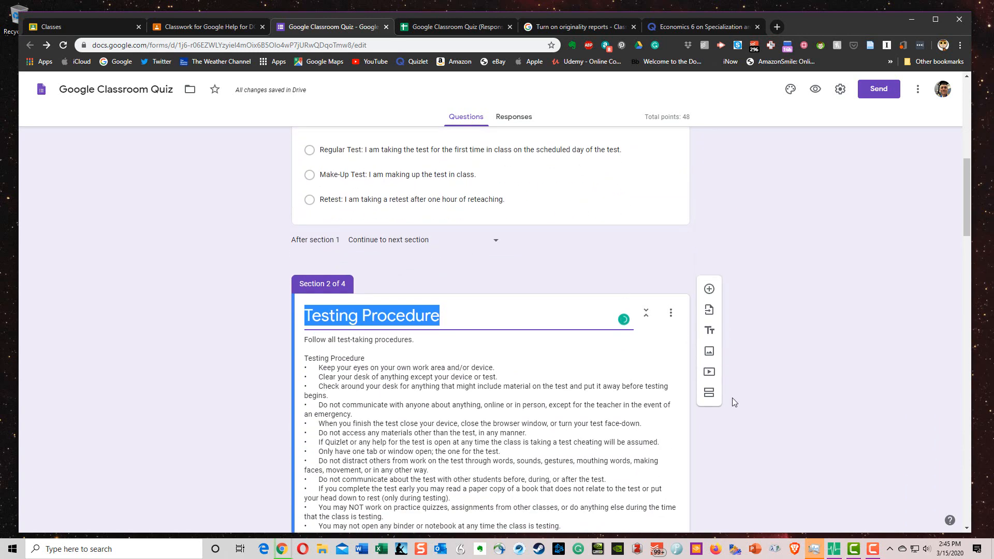
pyautogui.click(671, 313)
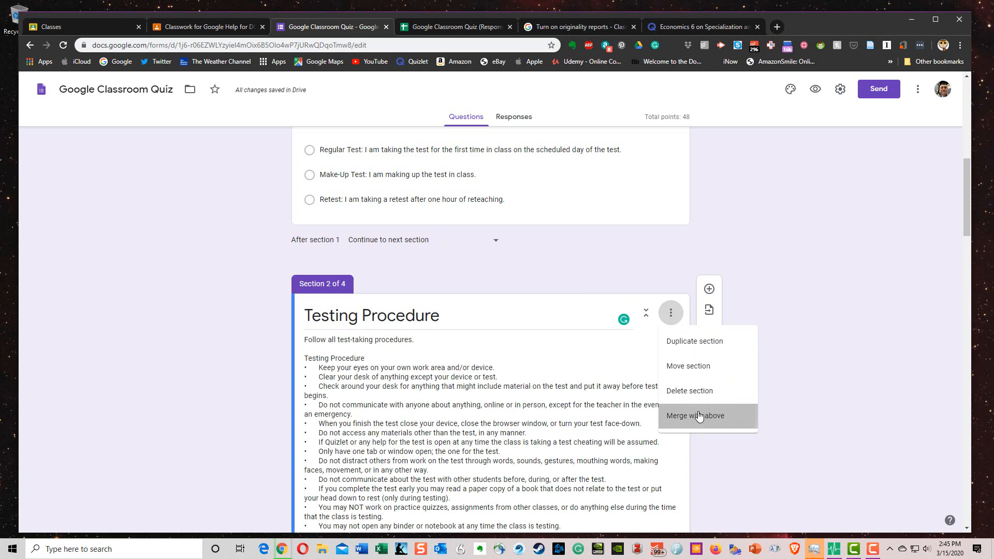
pyautogui.click(699, 416)
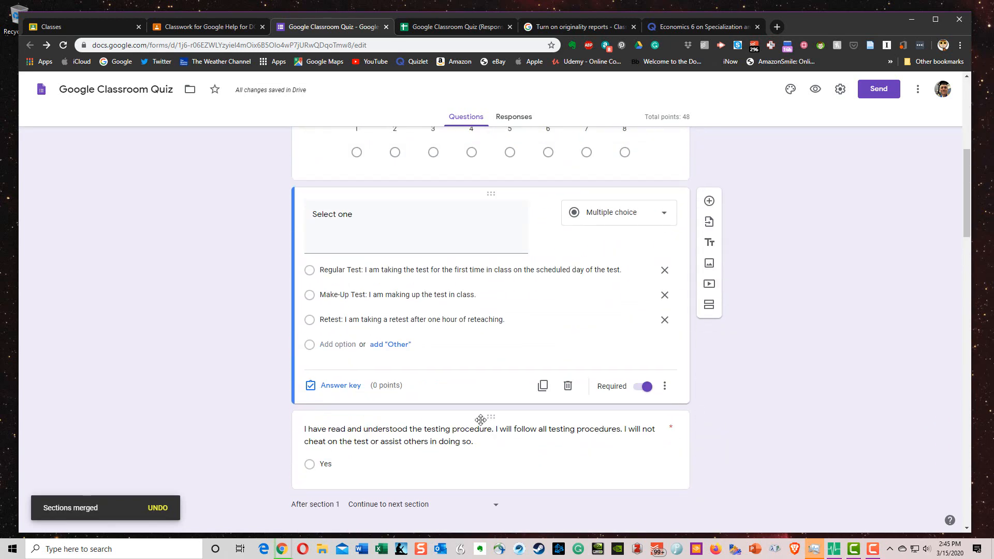
pyautogui.scroll(7, 489, 416)
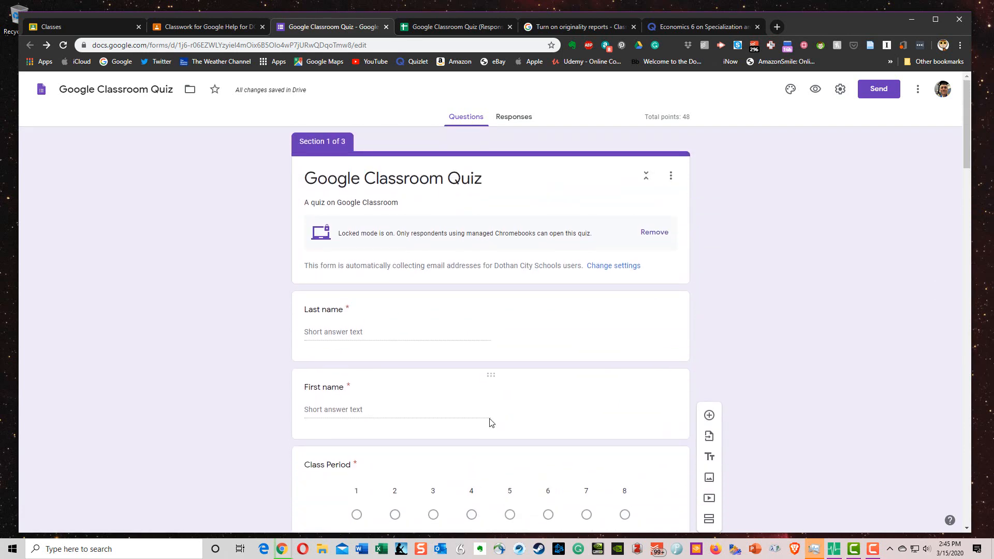
pyautogui.scroll(-10, 491, 423)
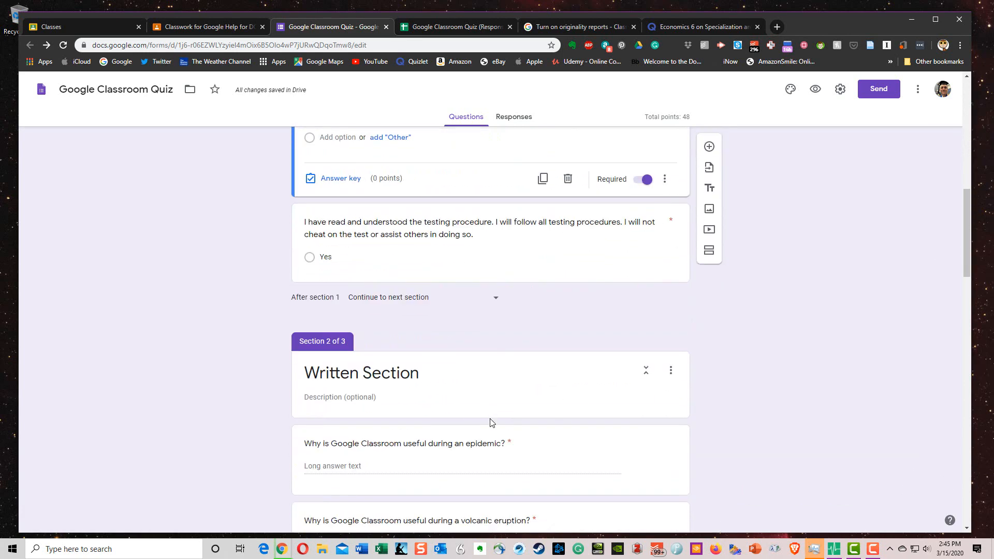
pyautogui.scroll(-4, 490, 423)
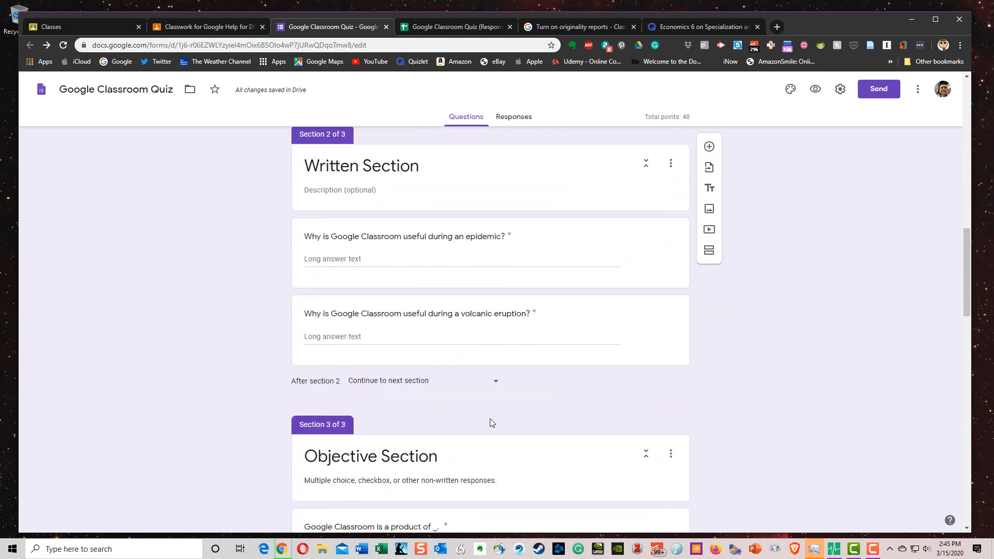